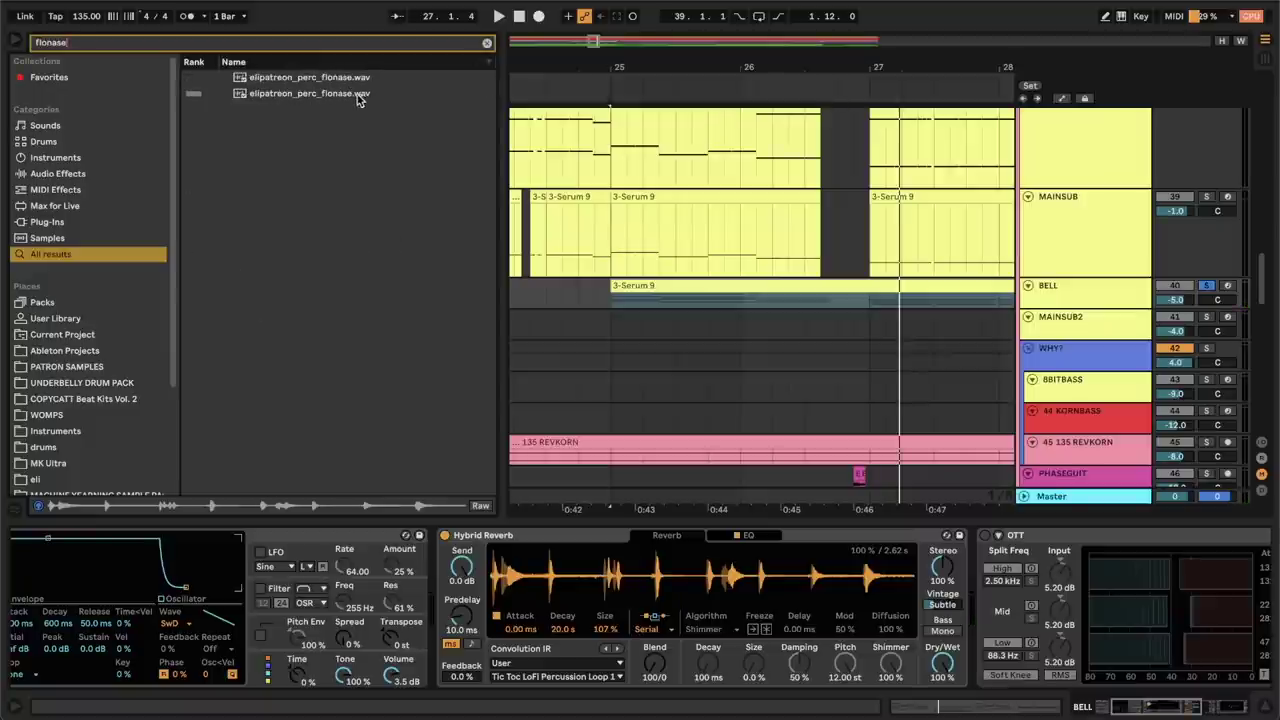
Load elipatreon_perc_flonase.wav as the convolution impulse response in the BELL track's Hybrid Reverb and try out its Size.
left_click(361, 95)
left_click_drag(628, 574, 626, 568)
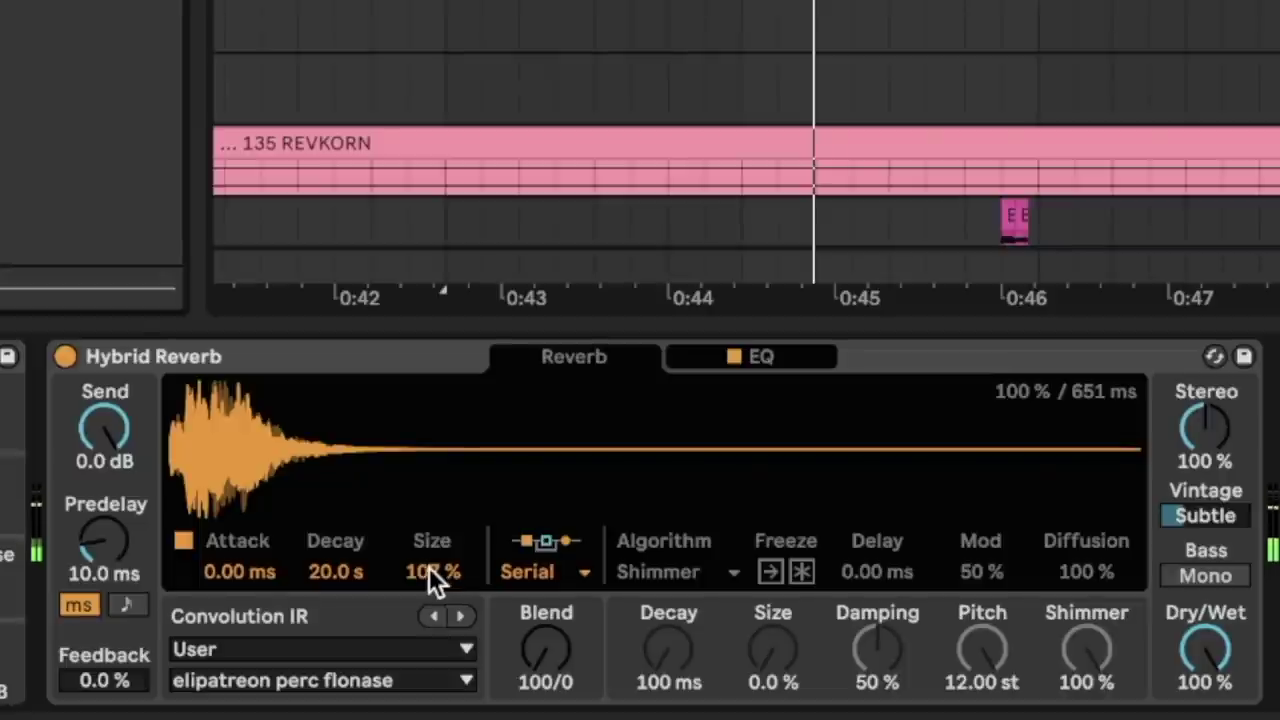
mouse_move(603, 626)
left_mouse_down()
mouse_move(603, 645)
mouse_move(602, 624)
left_mouse_up()
left_click_drag(427, 563, 432, 575)
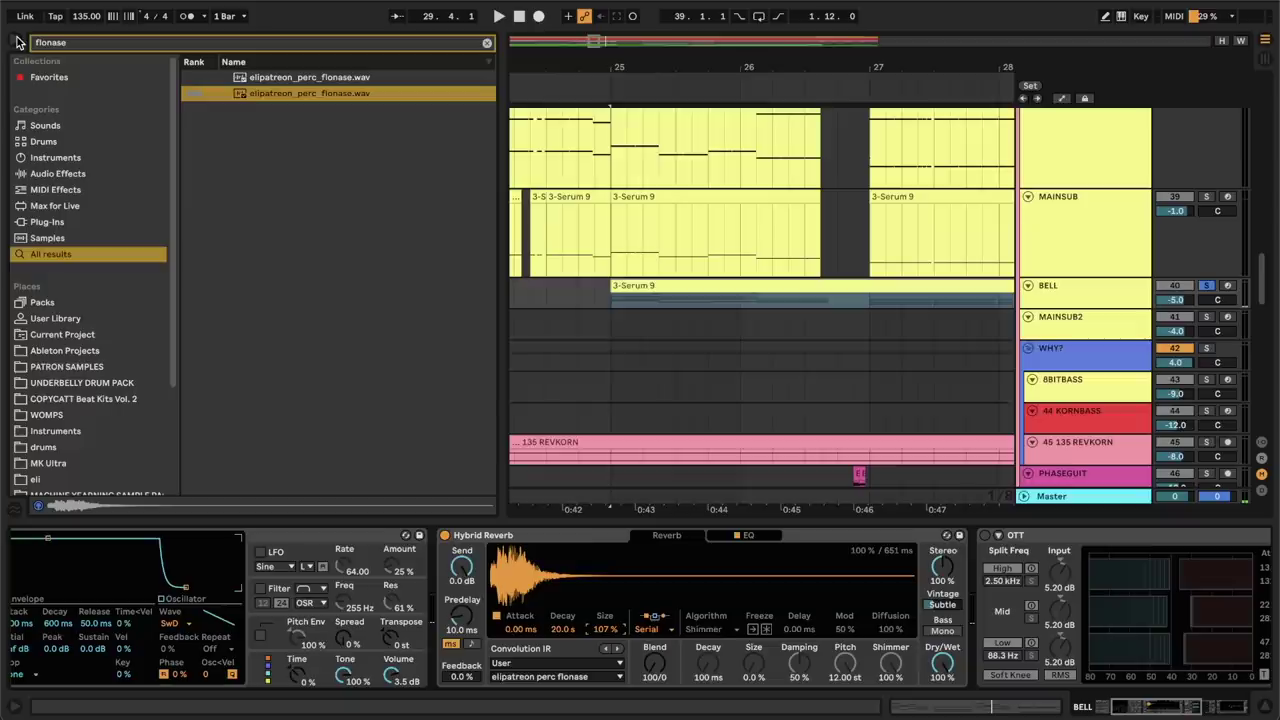
Hide the browser, turn on OTT and EQ Eight in the BELL chain, and unsolo the BELL track.
scroll(652, 560, "right", 5)
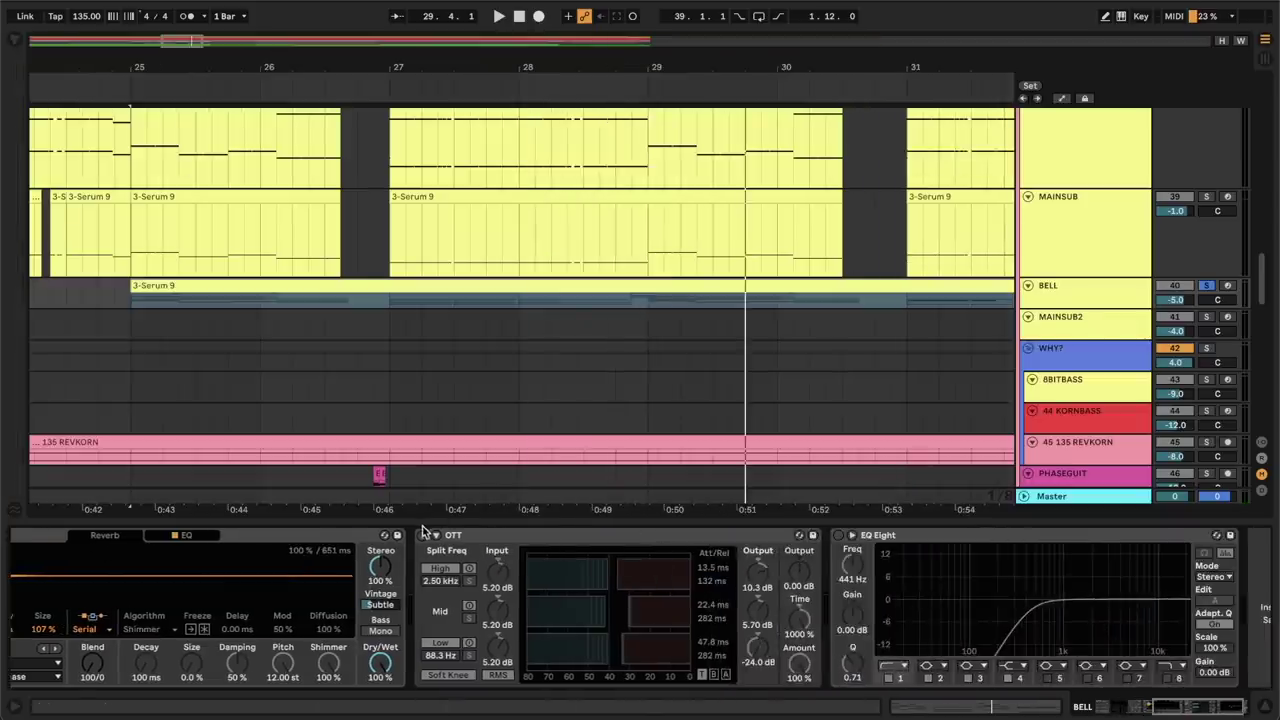
left_click(423, 535)
left_click(838, 535)
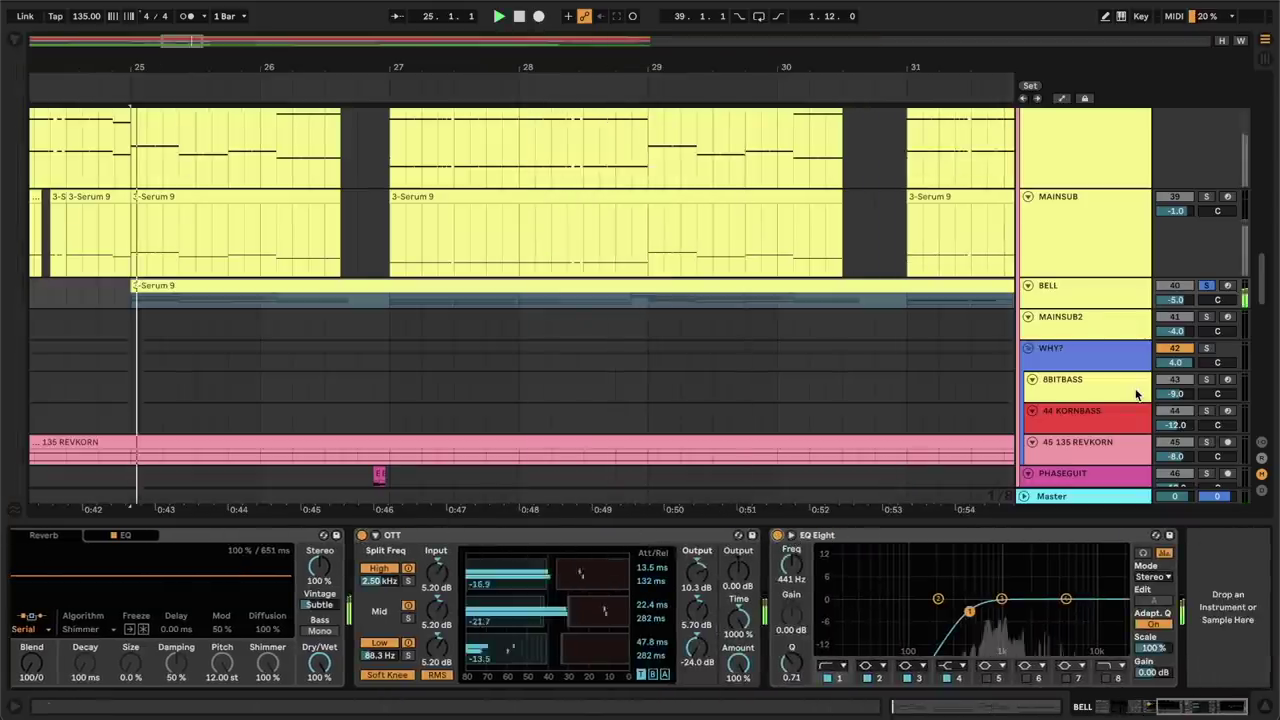
left_click(1206, 286)
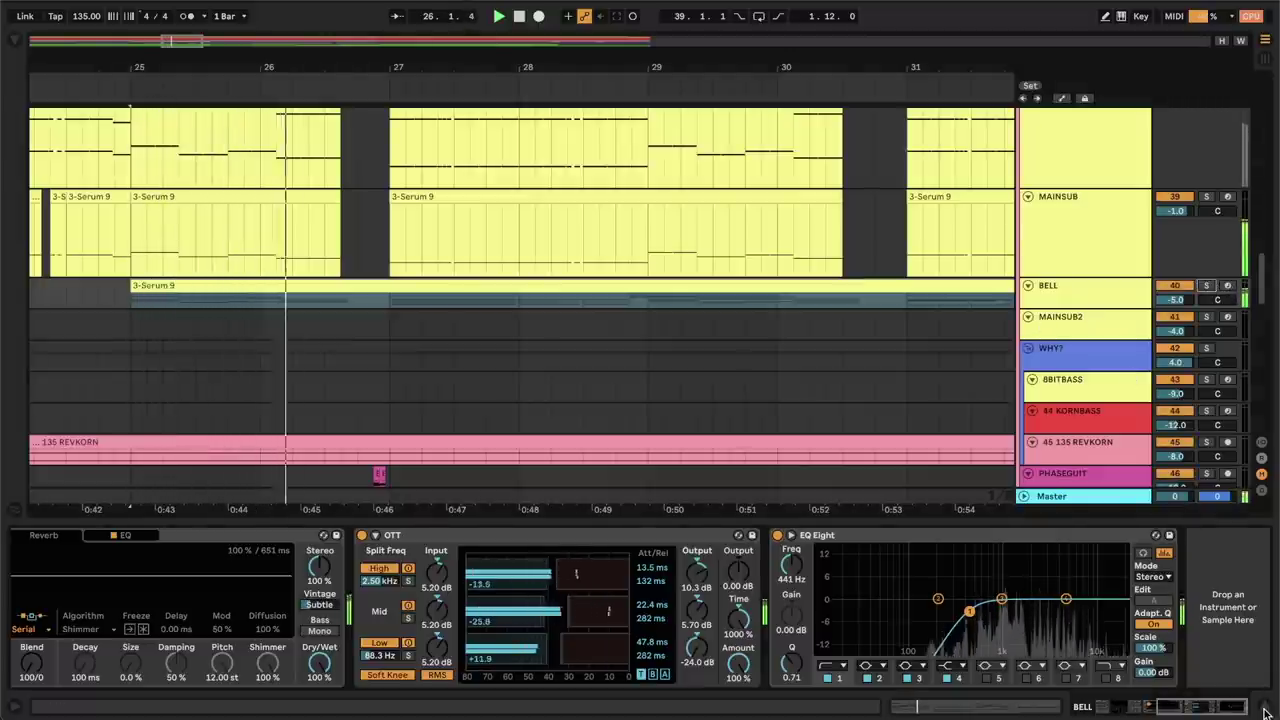
Hide the device view and look through the arrangement's tracks up to the vocal section at bar 33.
key("ctrl+alt+l")
scroll(925, 545, "down", 5)
scroll(925, 548, "up", 6)
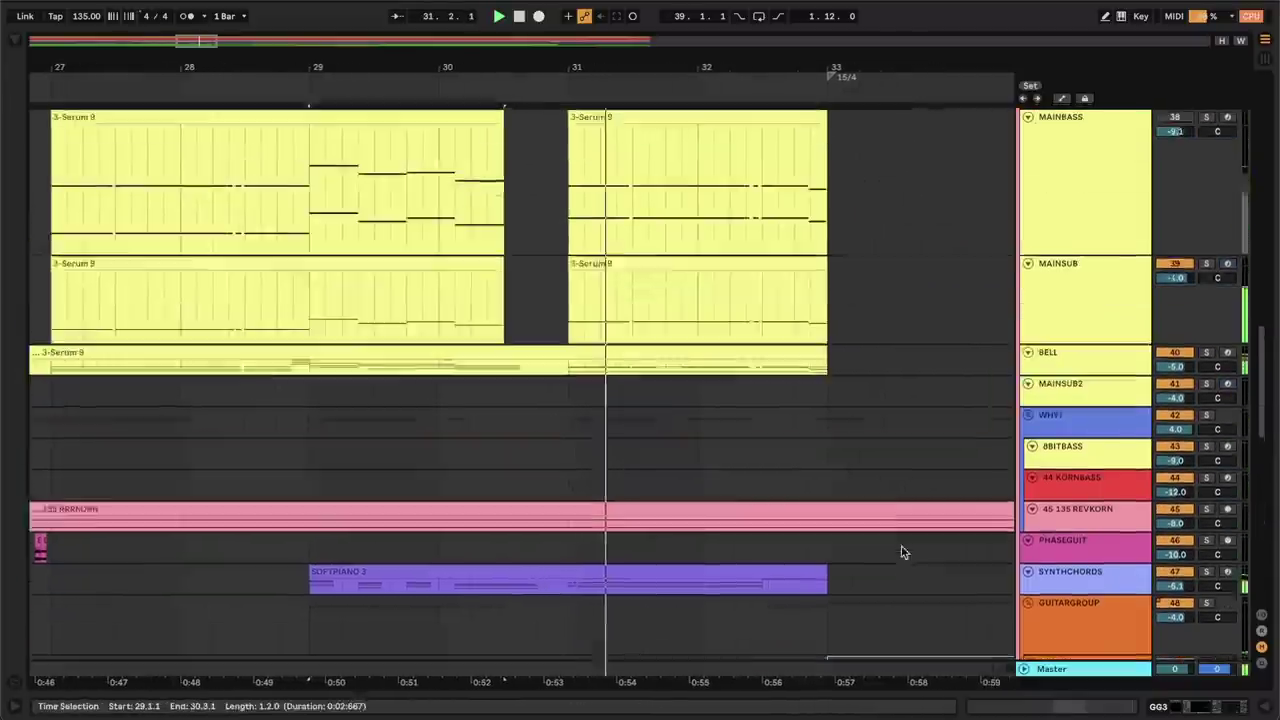
left_click(509, 360)
scroll(535, 279, "up", 4)
scroll(535, 279, "down", 10)
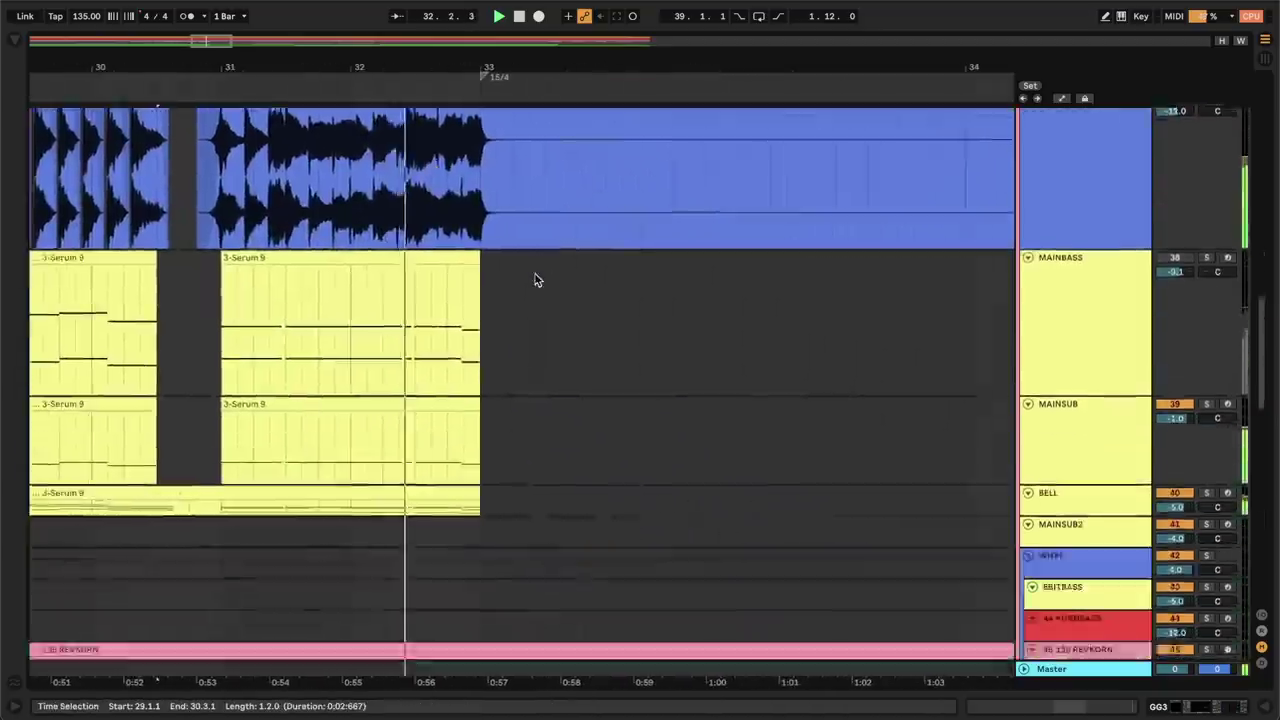
scroll(535, 279, "down", 3)
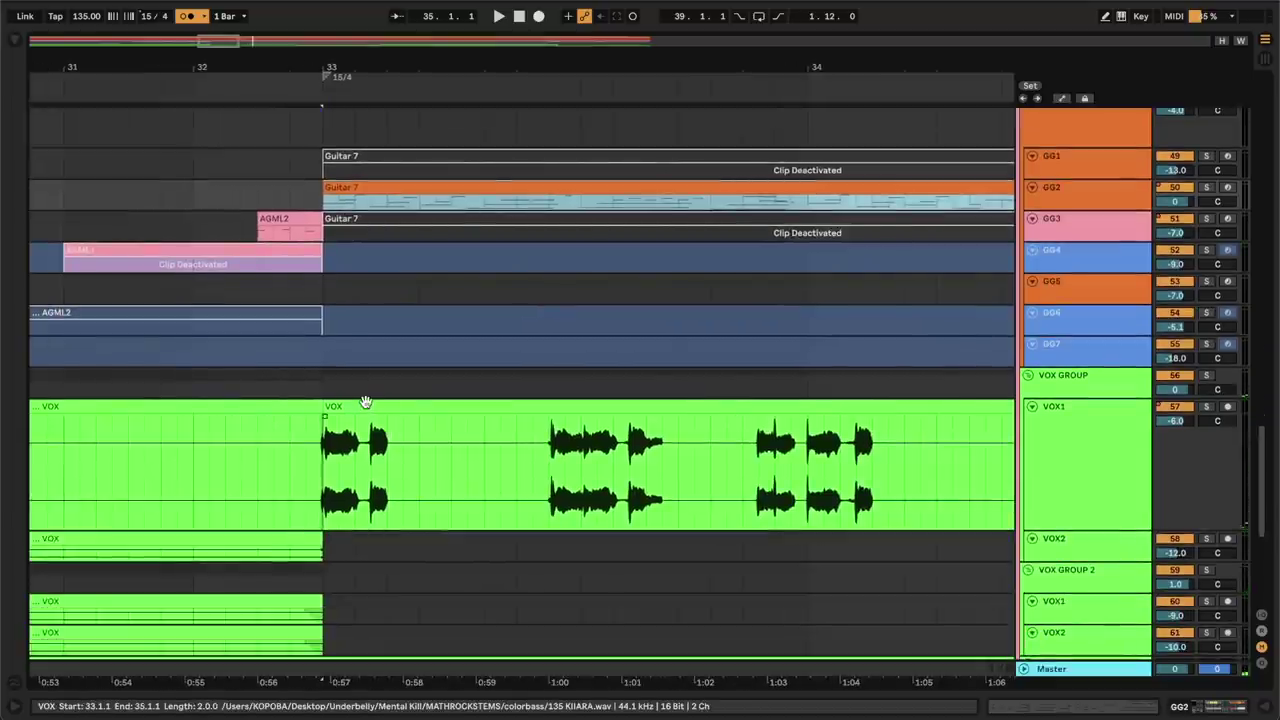
Select the VOX clip at bar 33, solo the VOX1 track with its devices shown, and play it.
left_click(365, 402)
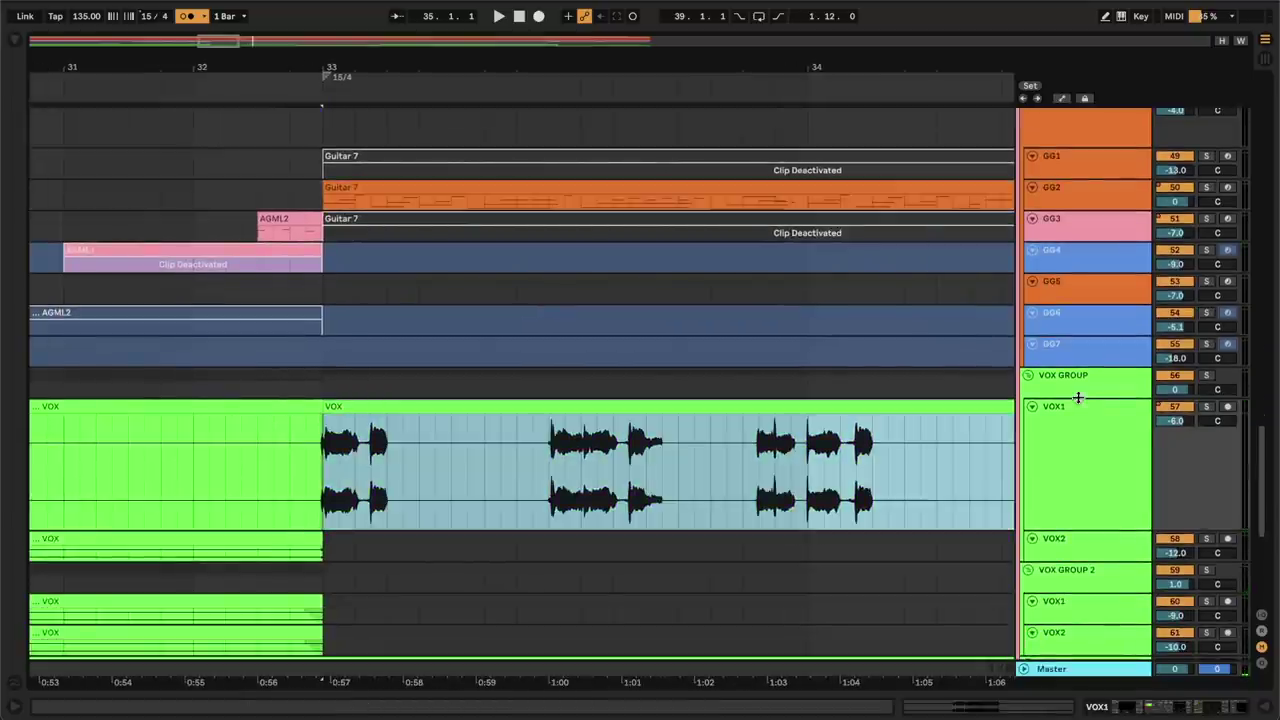
double_click(1203, 410)
key("space")
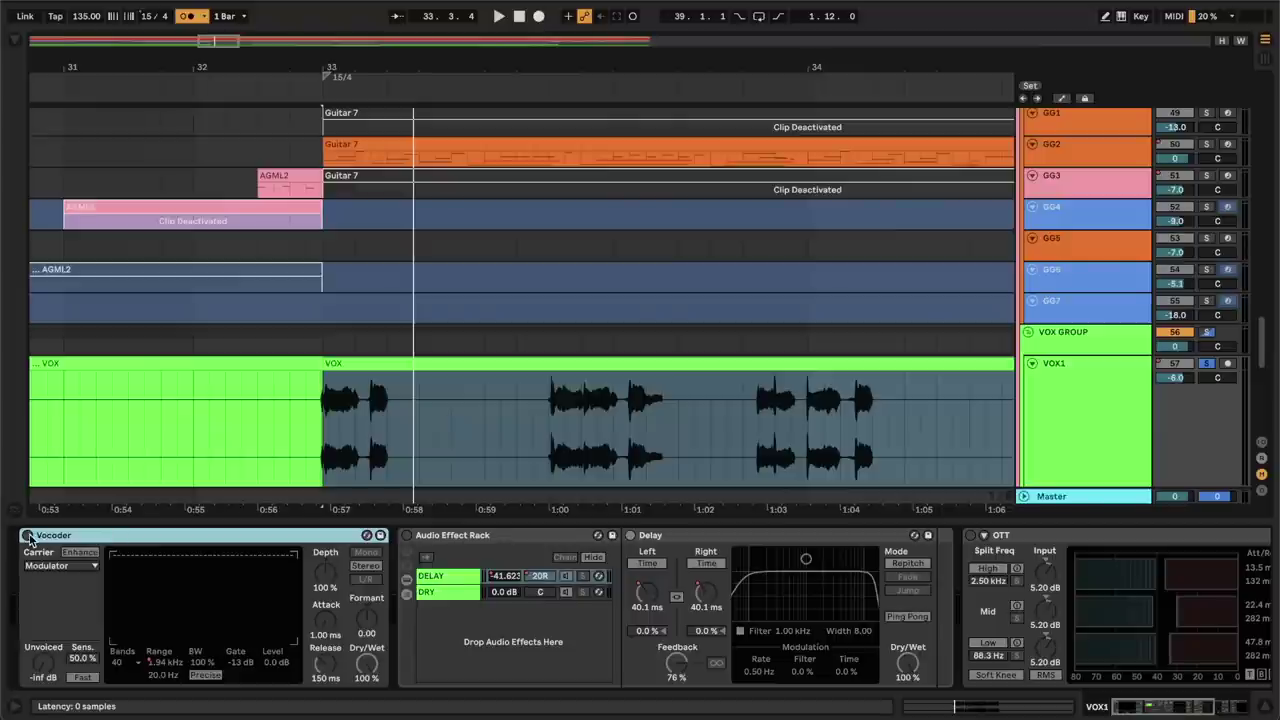
Turn on the Vocoder on VOX1 and set its Gate to -12 dB while the vocal plays.
left_click(27, 535)
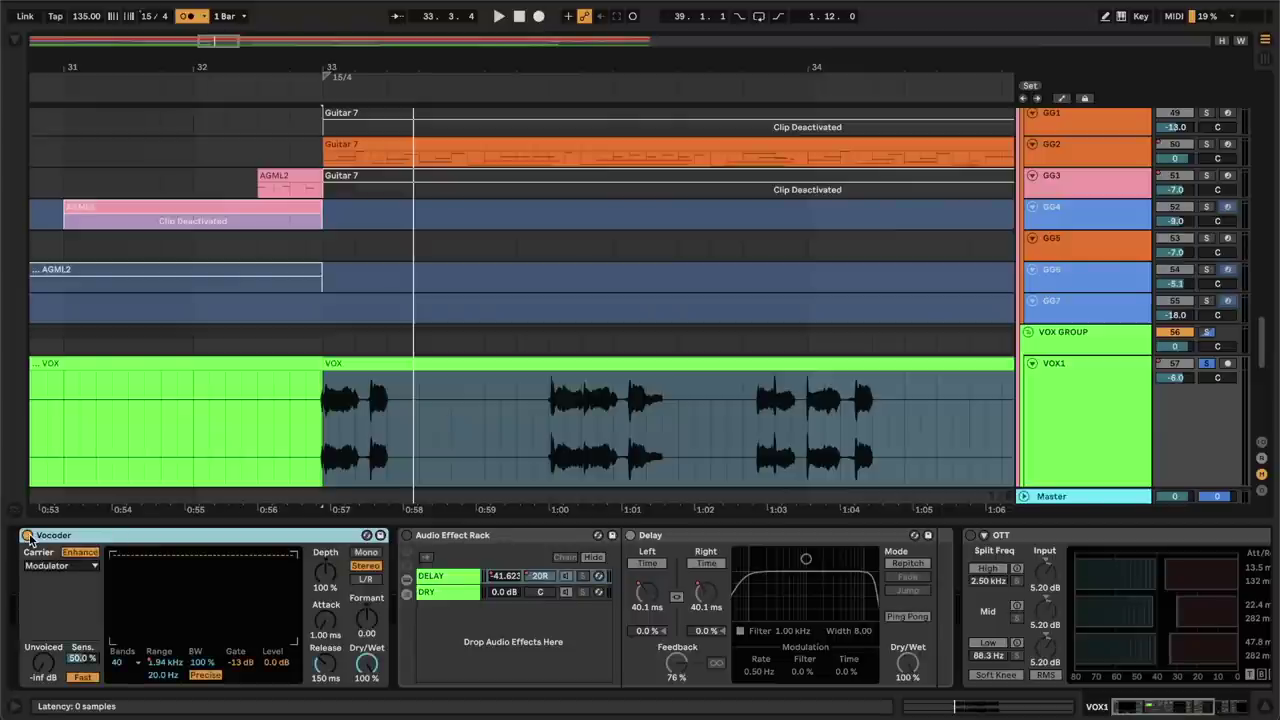
key("space")
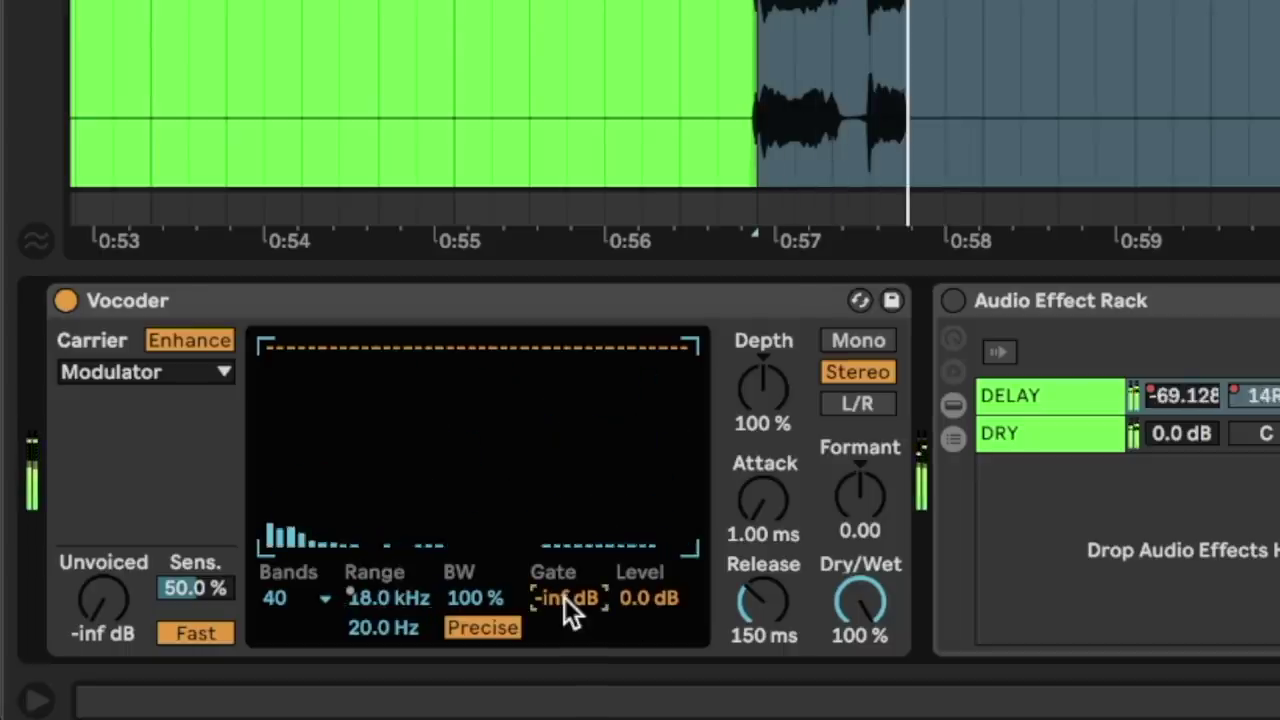
mouse_move(564, 597)
left_mouse_down()
mouse_move(564, 575)
mouse_move(564, 605)
left_mouse_up()
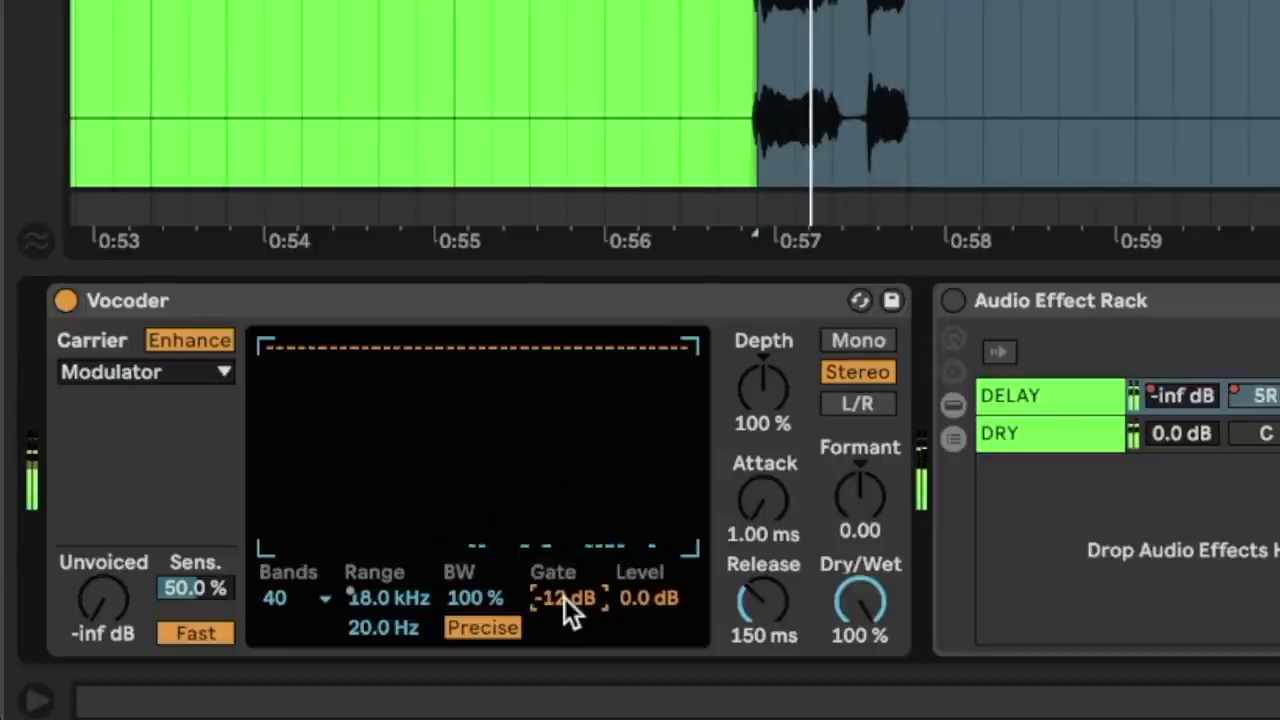
Try out the Vocoder's upper frequency range, show its Upper Filter Band automation on VOX1, and play the clip.
mouse_move(390, 599)
left_mouse_down()
mouse_move(390, 585)
mouse_move(390, 598)
left_mouse_up()
right_click(414, 597)
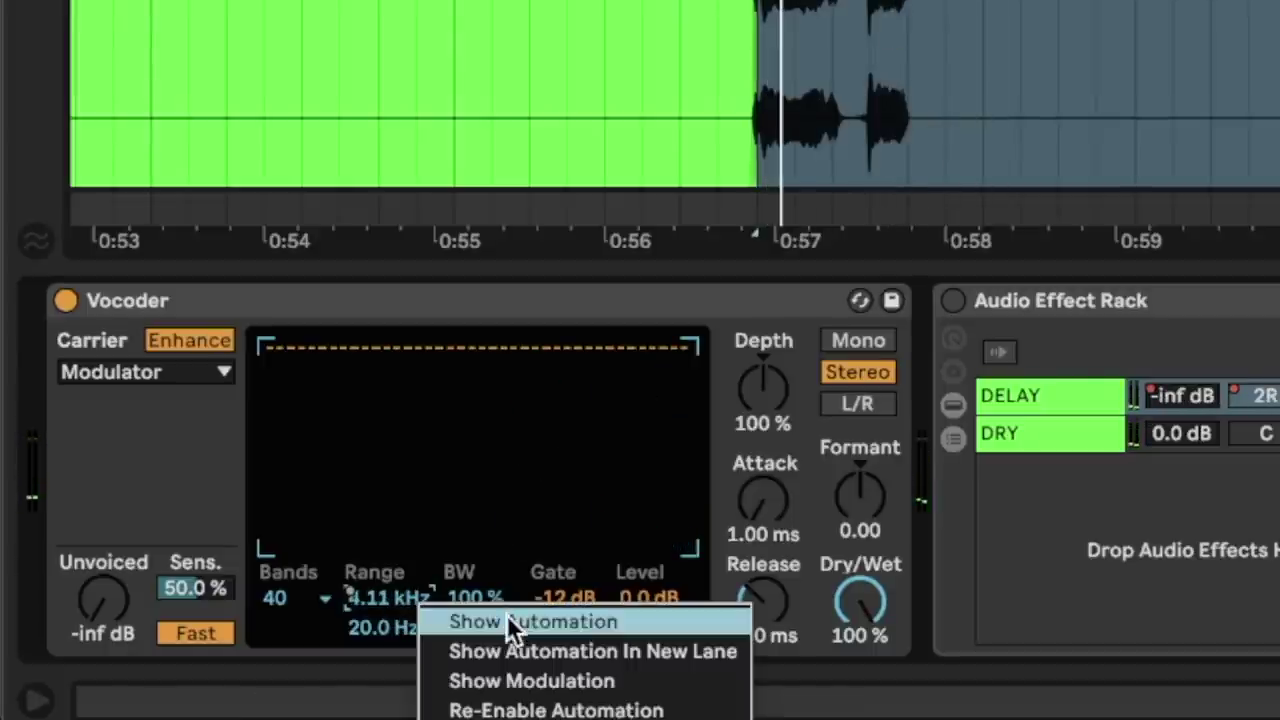
left_click(510, 621)
key("space")
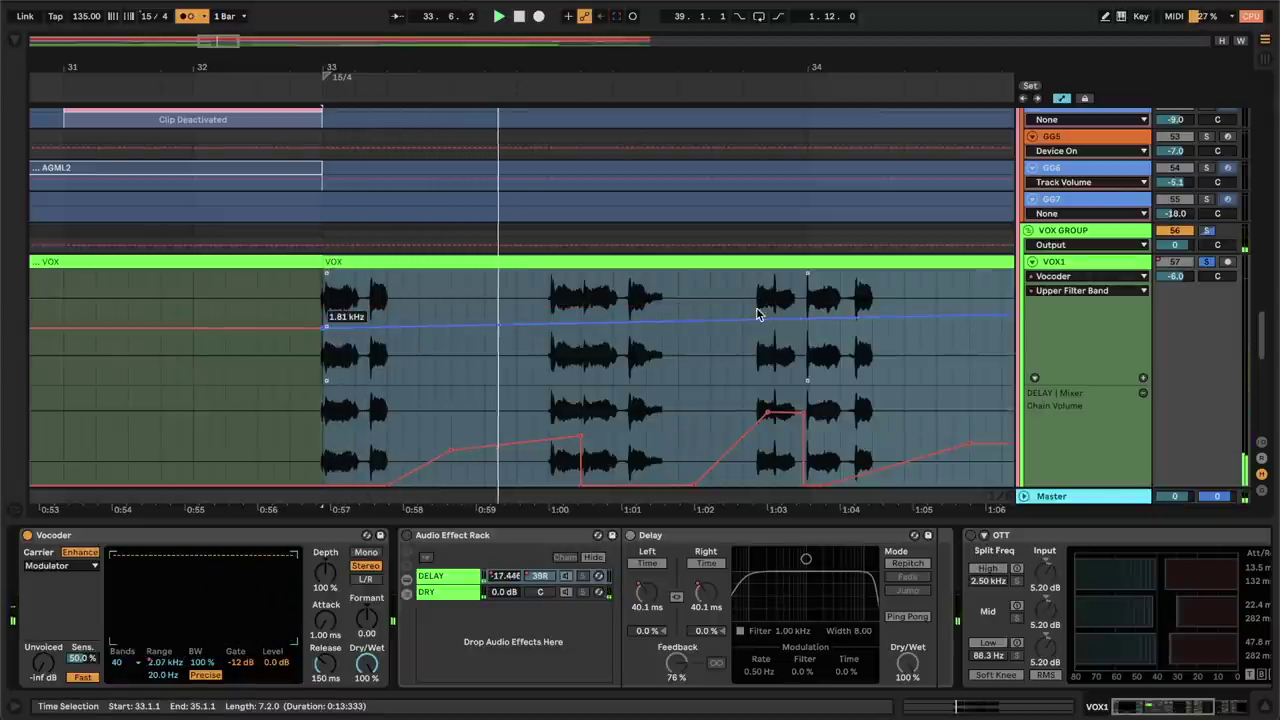
Turn on OTT and the Audio Effect Rack containing the Delay on VOX1.
scroll(728, 622, "right", 5)
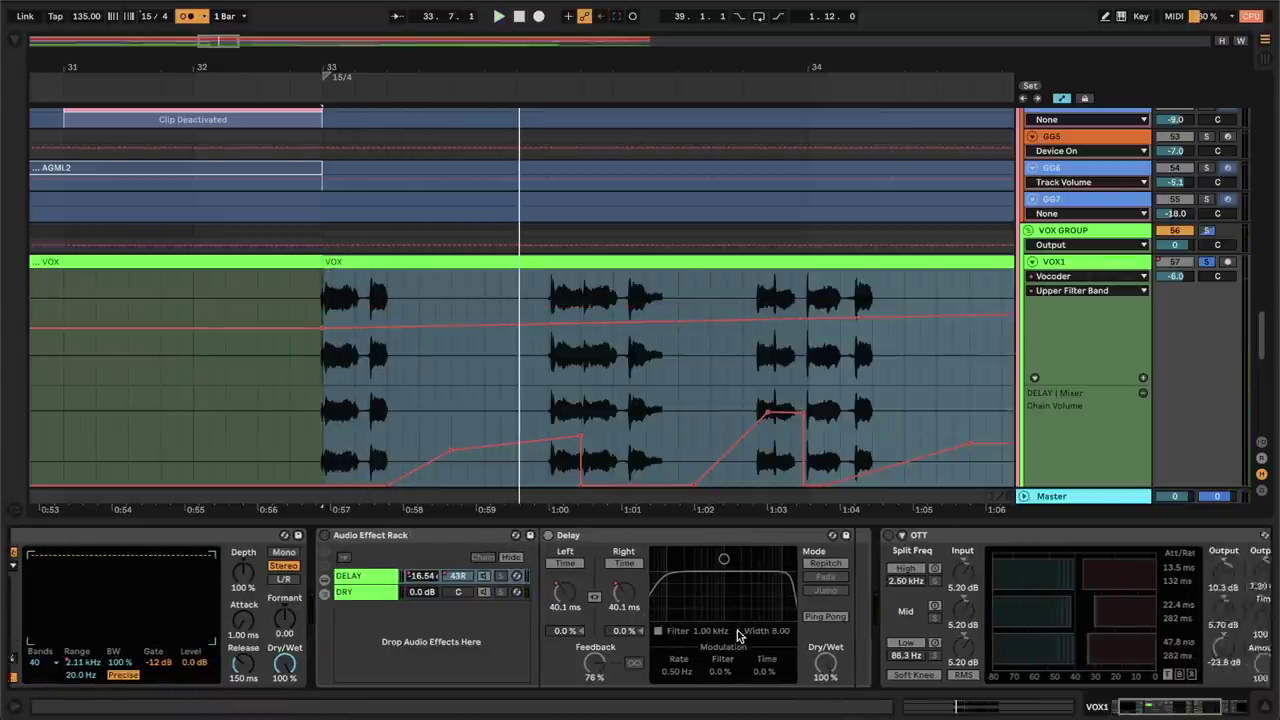
left_click(690, 540)
scroll(690, 541, "left", 5)
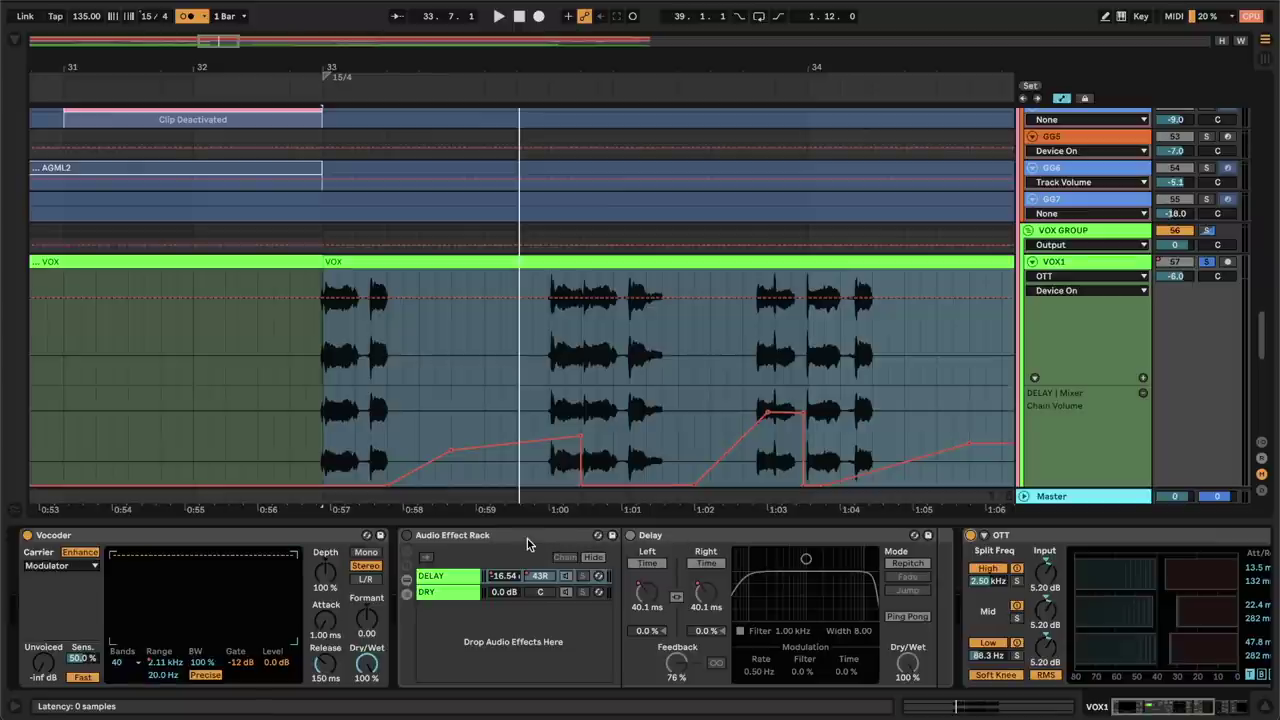
left_click(432, 540)
left_click(405, 537)
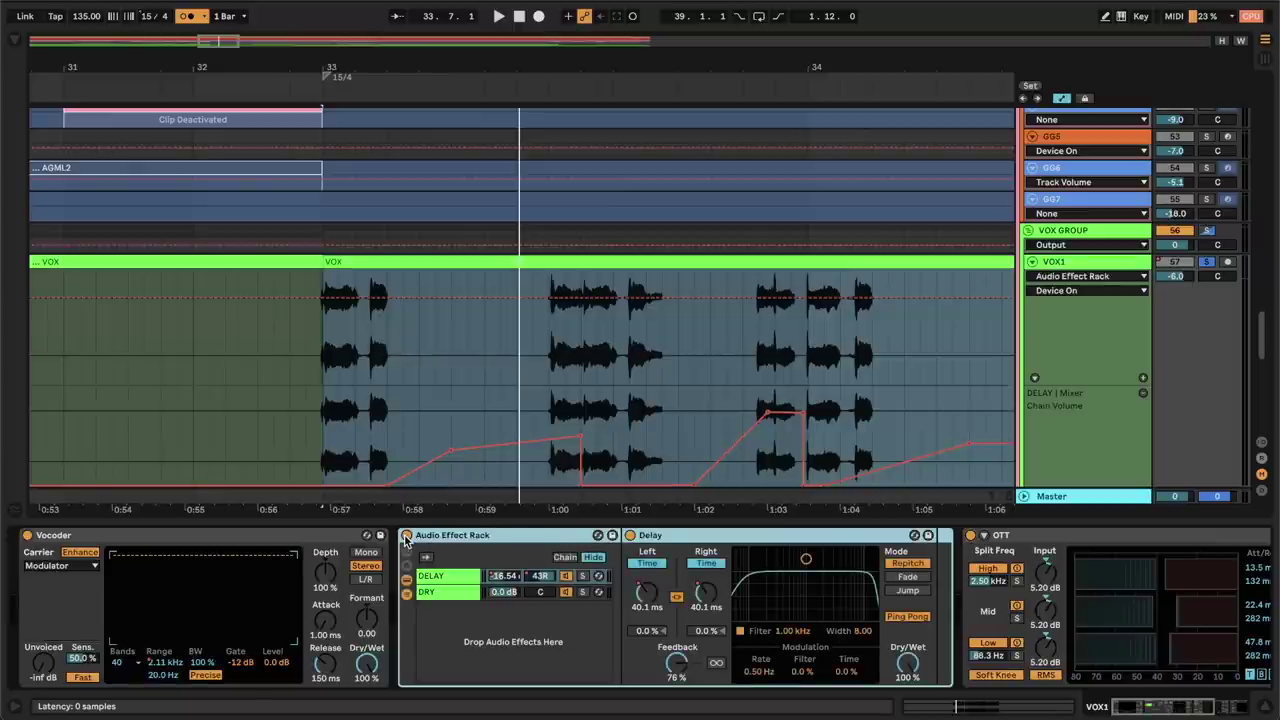
Audition the rack's DRY and DELAY chains separately by soloing each one during playback.
left_click(452, 598)
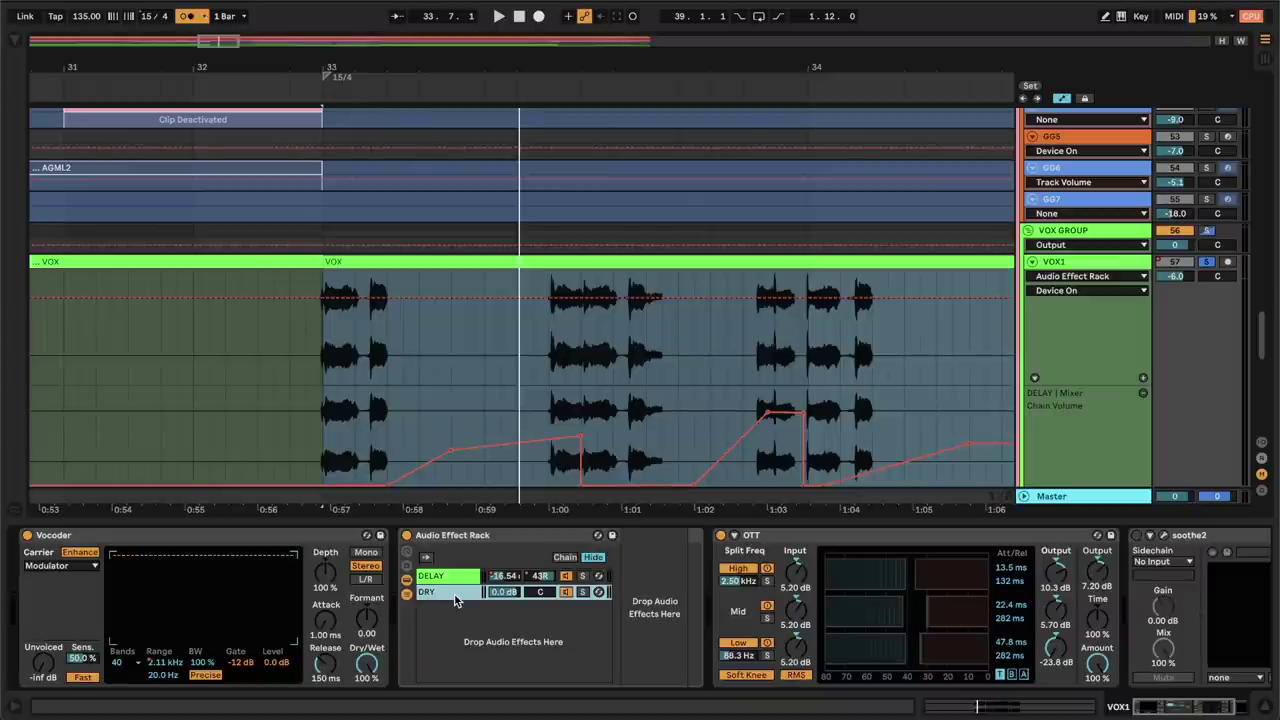
key("space")
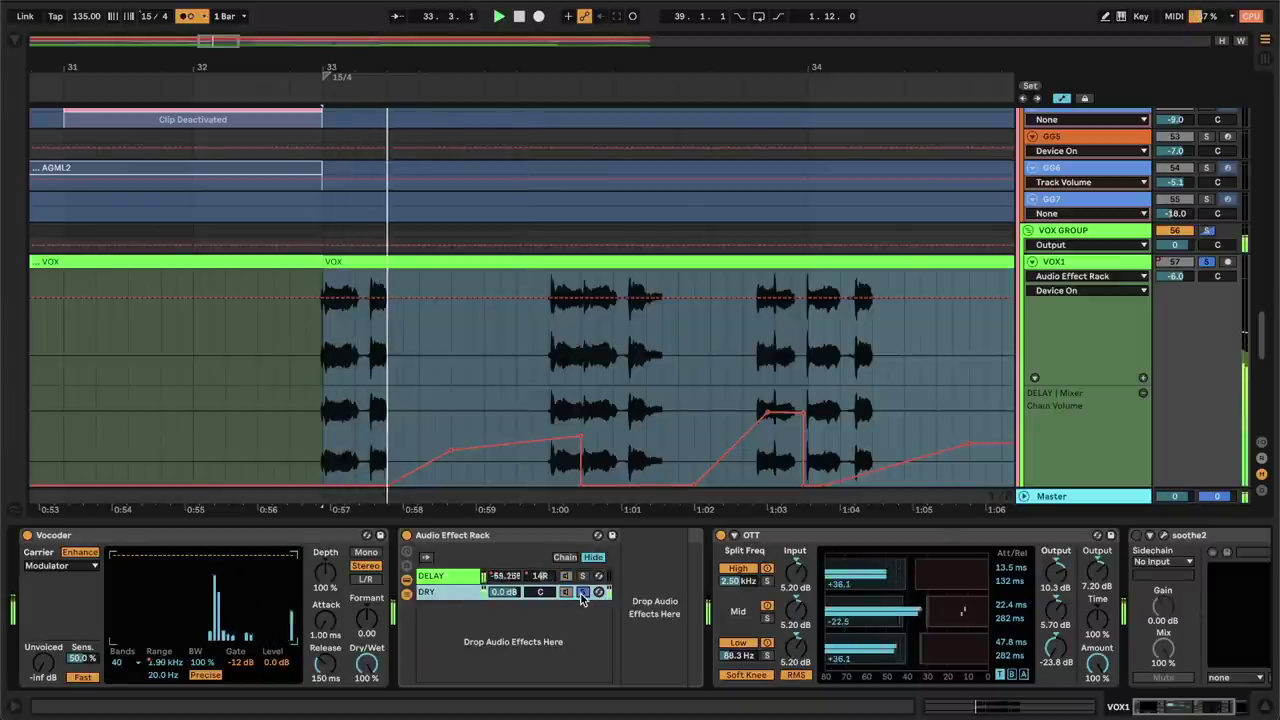
left_click(581, 578)
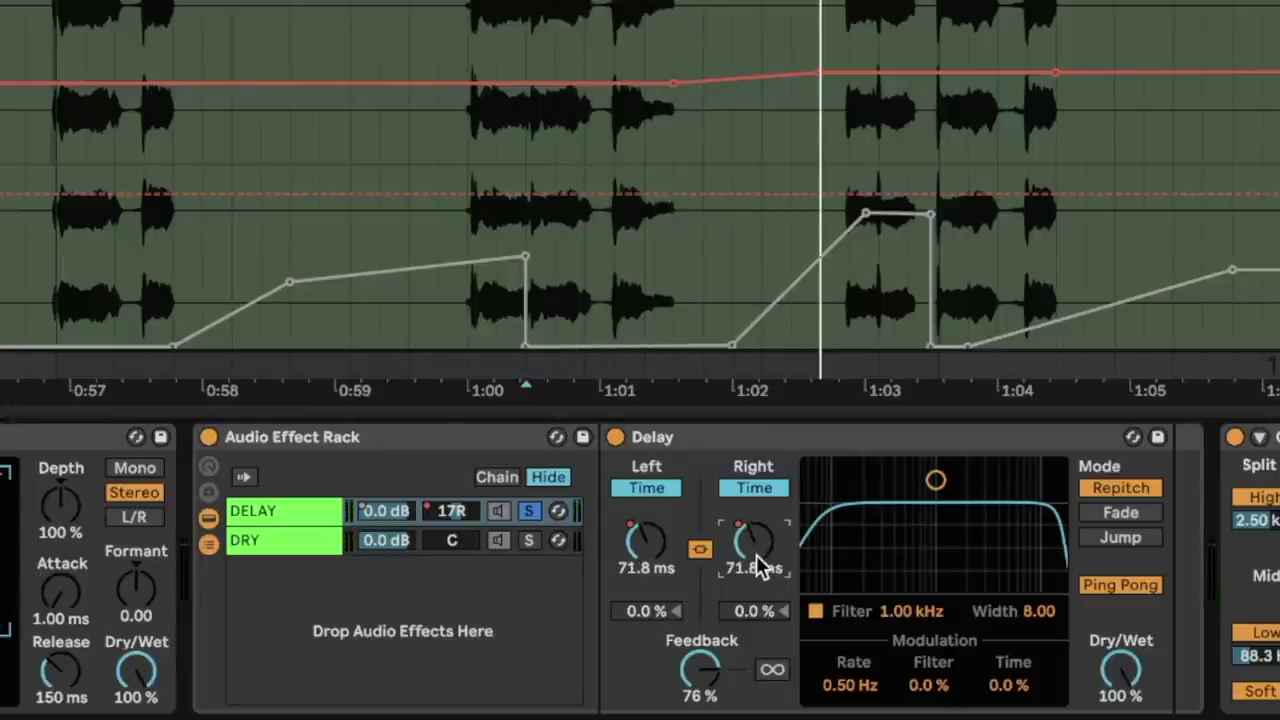
Sweep the Delay's linked left and right times during playback, including 41.1 ms and 1.74 s.
mouse_move(756, 556)
left_mouse_down()
mouse_move(756, 530)
mouse_move(756, 580)
left_mouse_up()
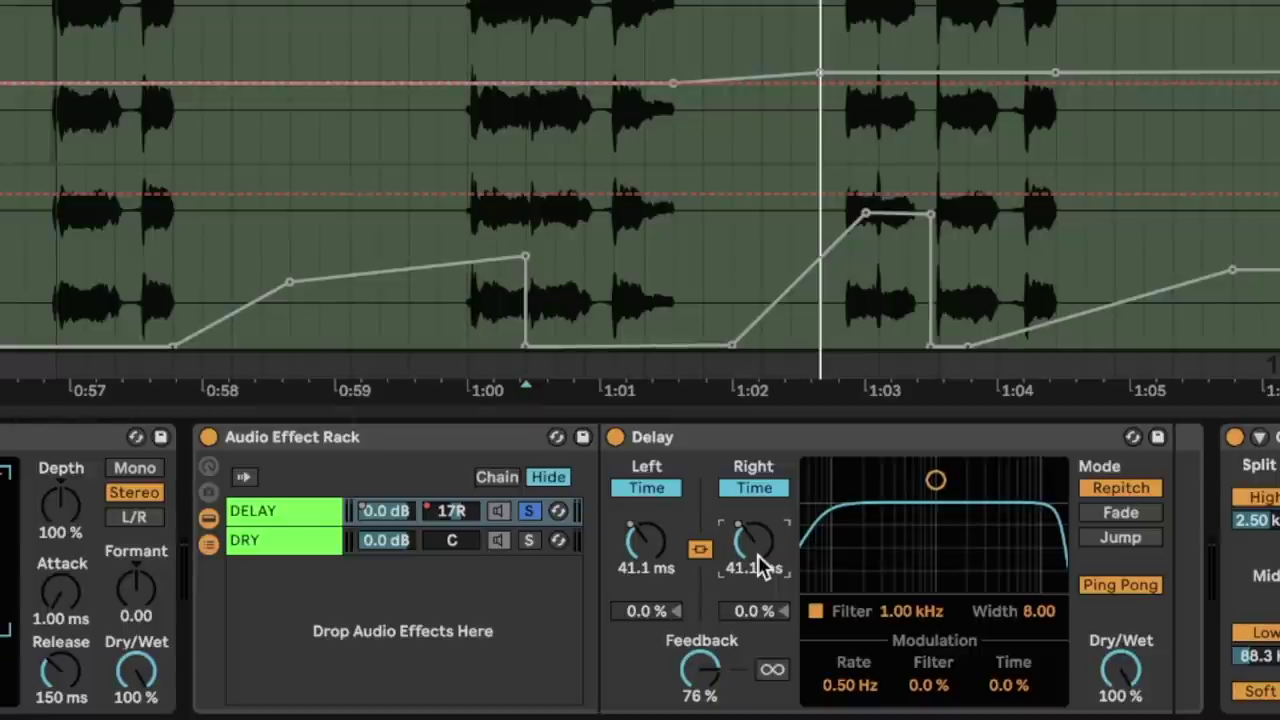
mouse_move(758, 565)
left_mouse_down()
mouse_move(758, 585)
mouse_move(758, 505)
mouse_move(760, 615)
left_mouse_up()
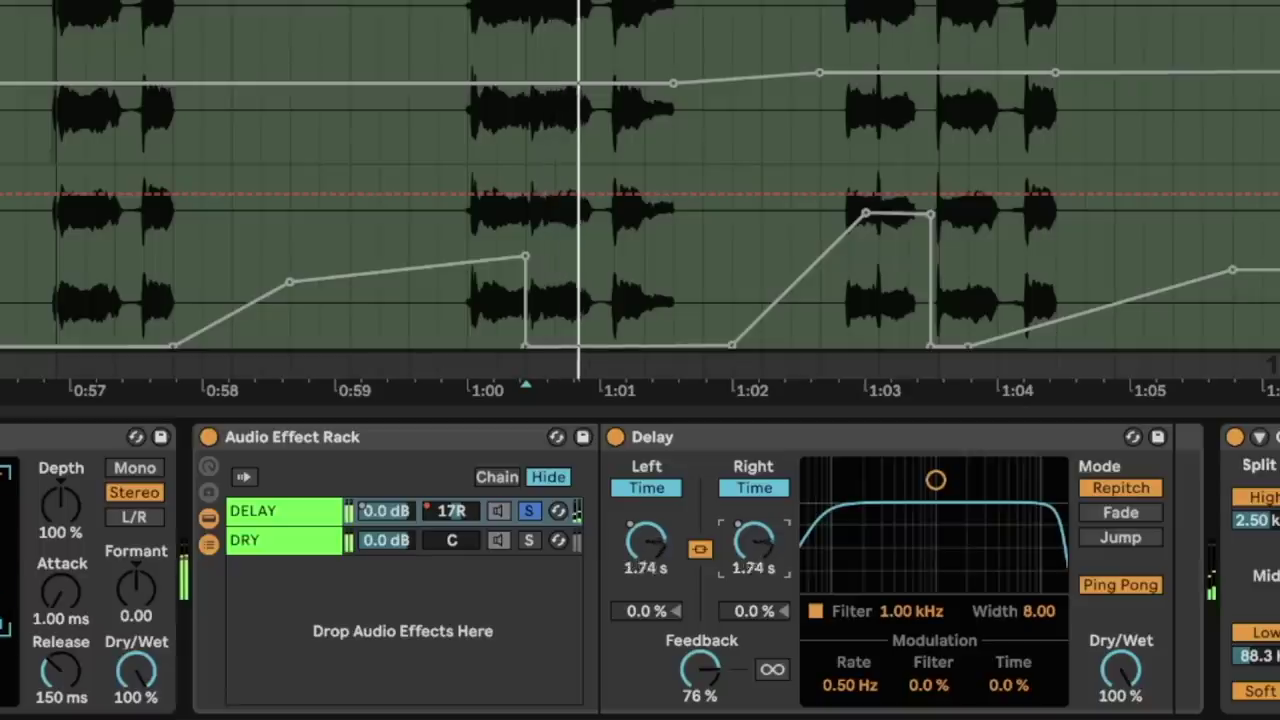
mouse_move(753, 545)
left_mouse_down()
mouse_move(753, 590)
mouse_move(760, 538)
left_mouse_up()
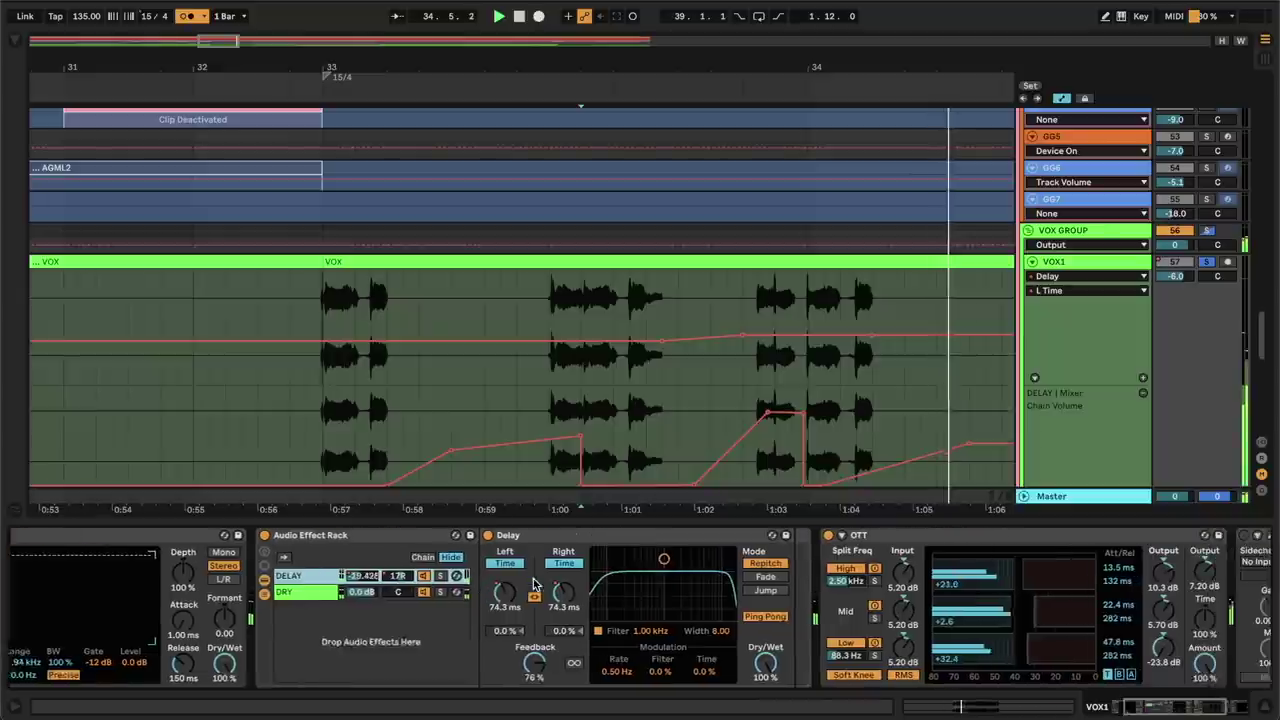
Turn on soothe2 on VOX1, inspect its curve in the plug-in window during playback, and close the window.
scroll(533, 585, "right", 3)
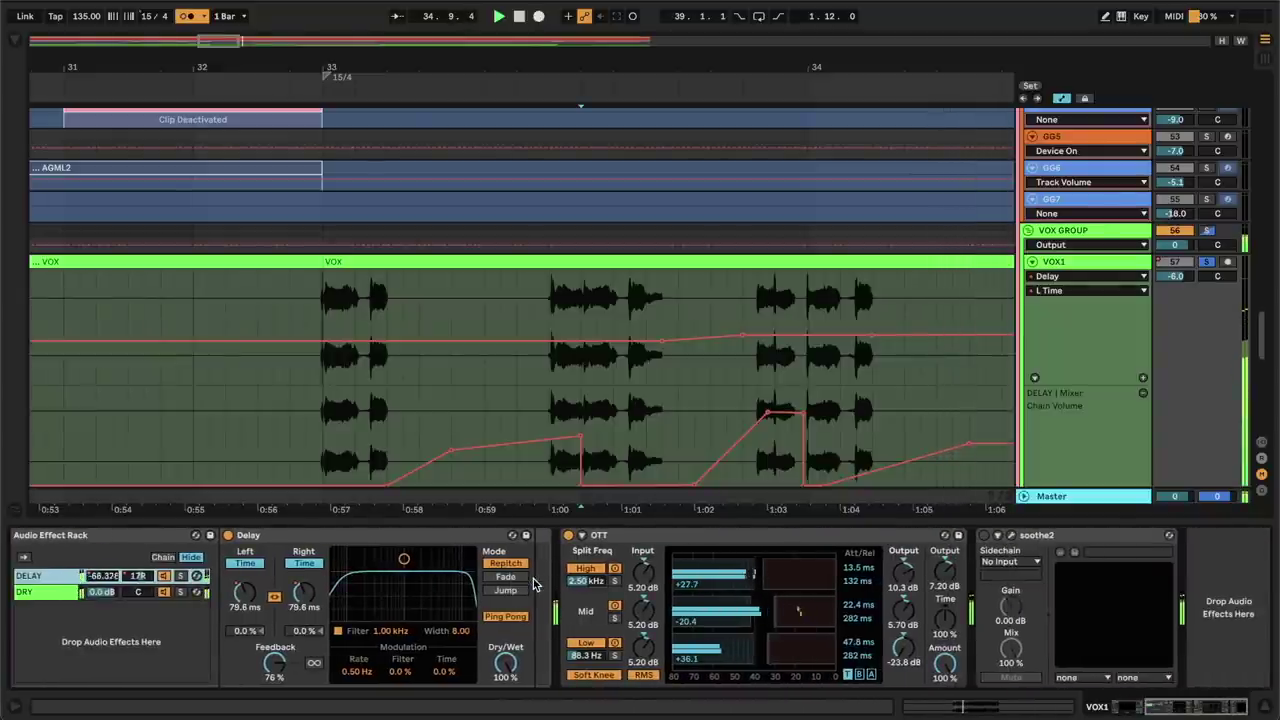
left_click(770, 540)
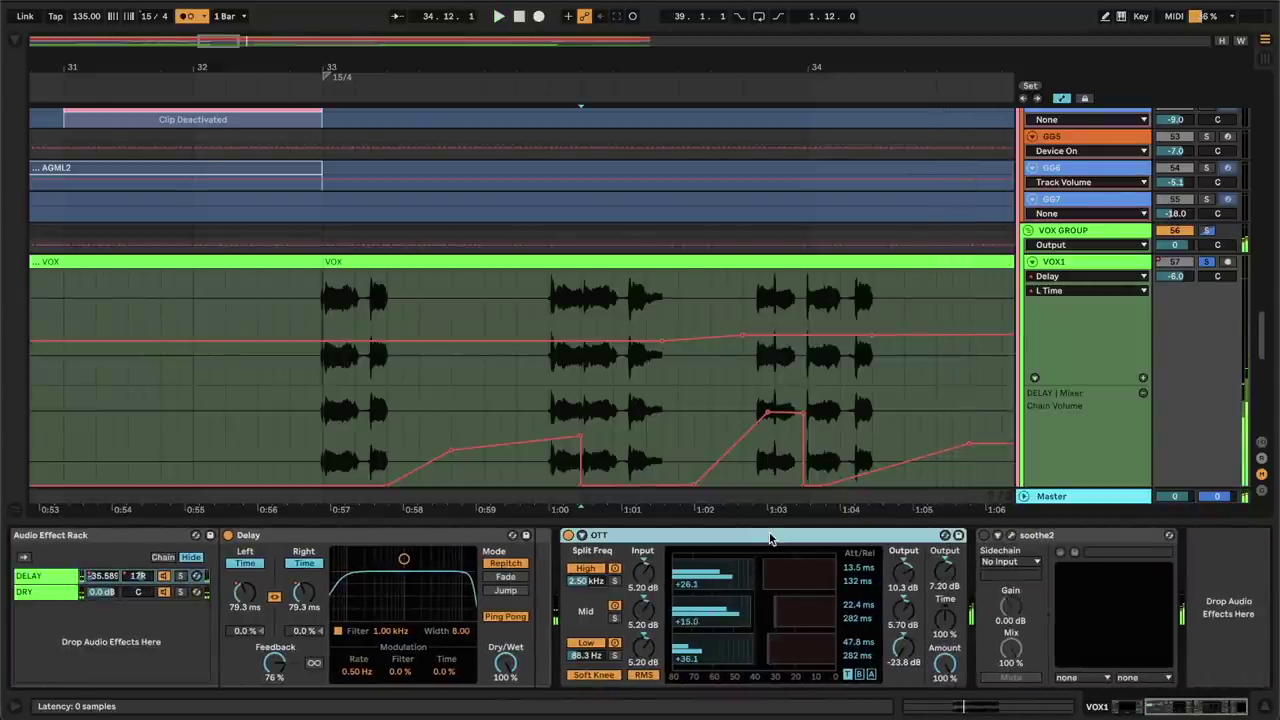
left_click(984, 536)
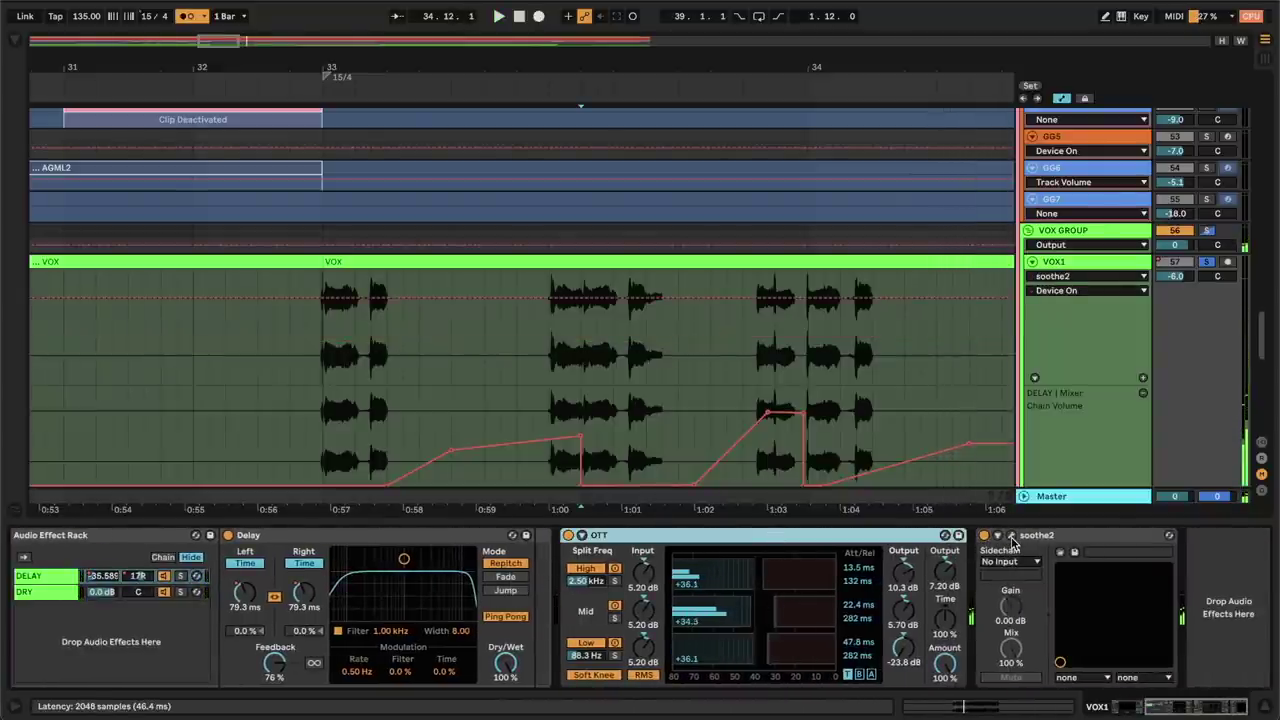
left_click(1011, 537)
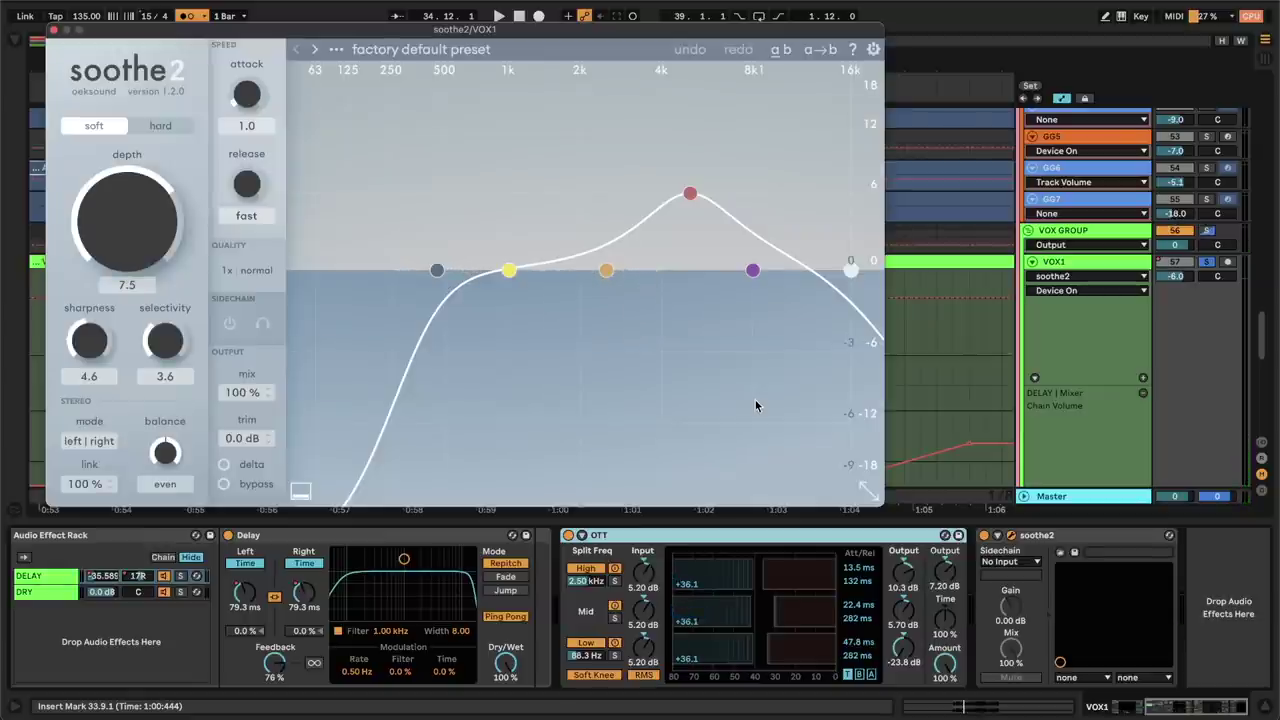
key("space")
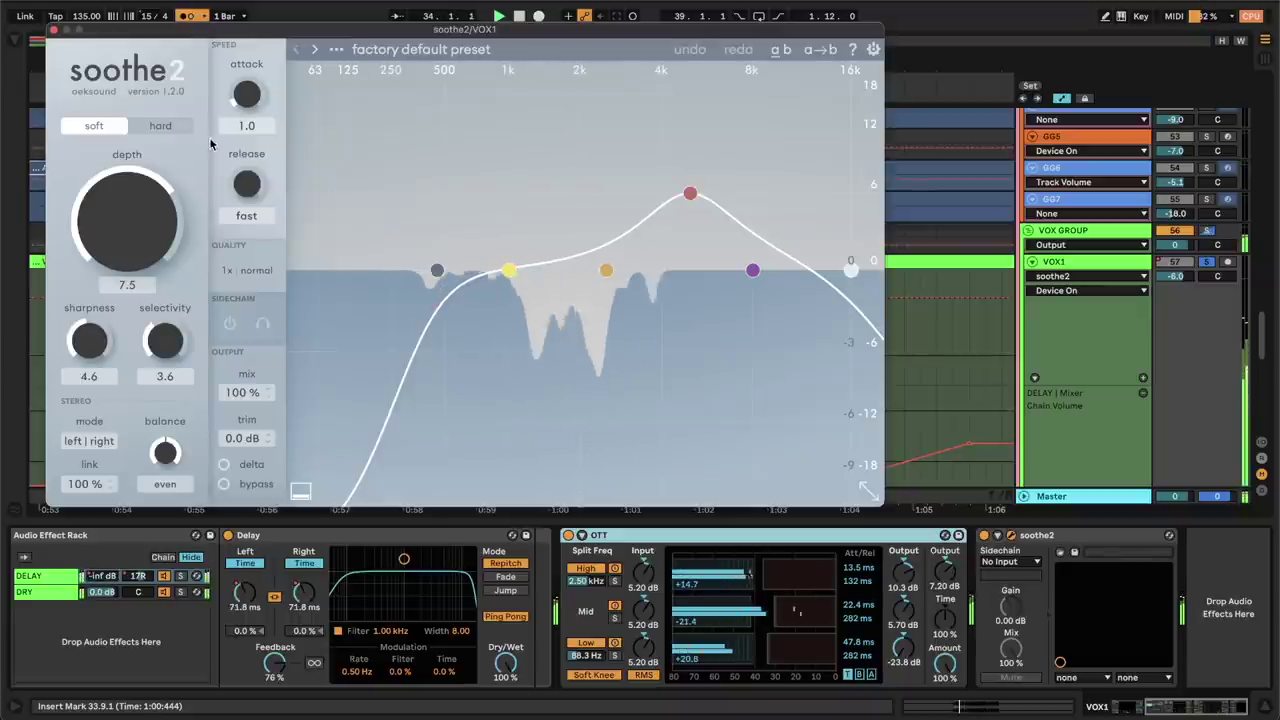
left_click(54, 29)
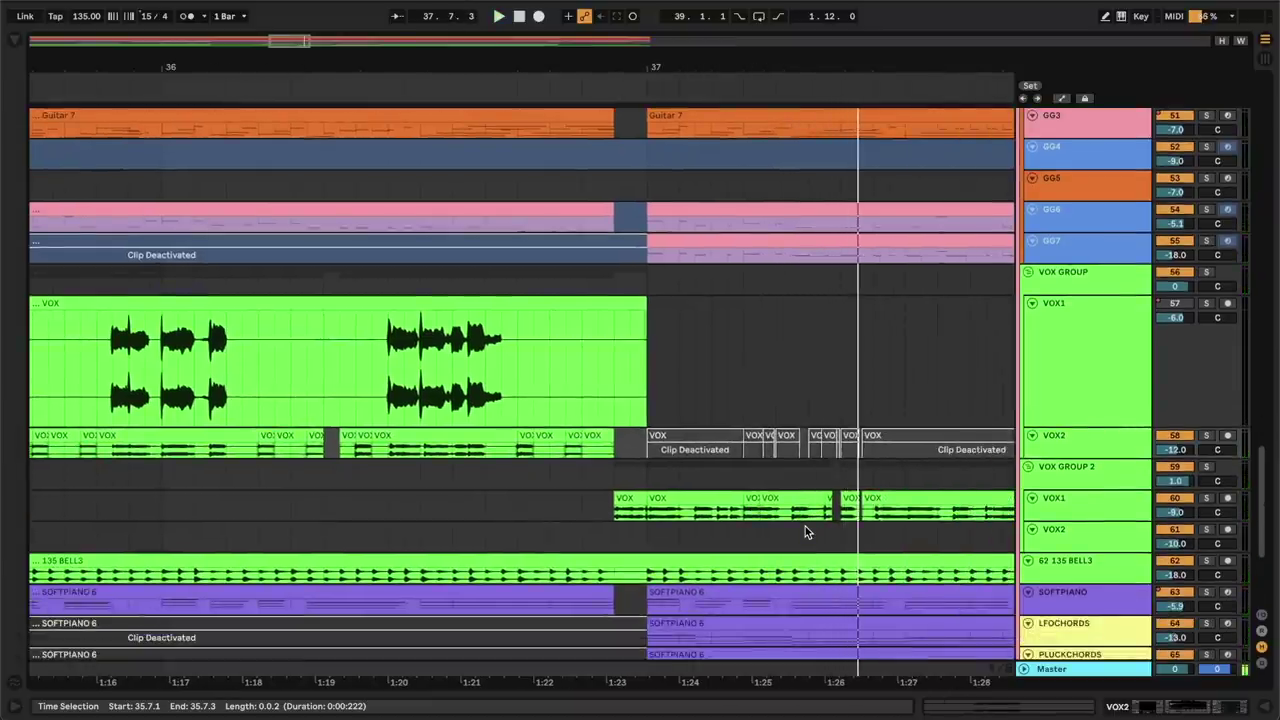
Select the SOFTPIANO clip at bar 37 and solo the SOFTPIANO track during playback.
scroll(805, 526, "down", 4)
left_click(689, 460)
left_click(1206, 444)
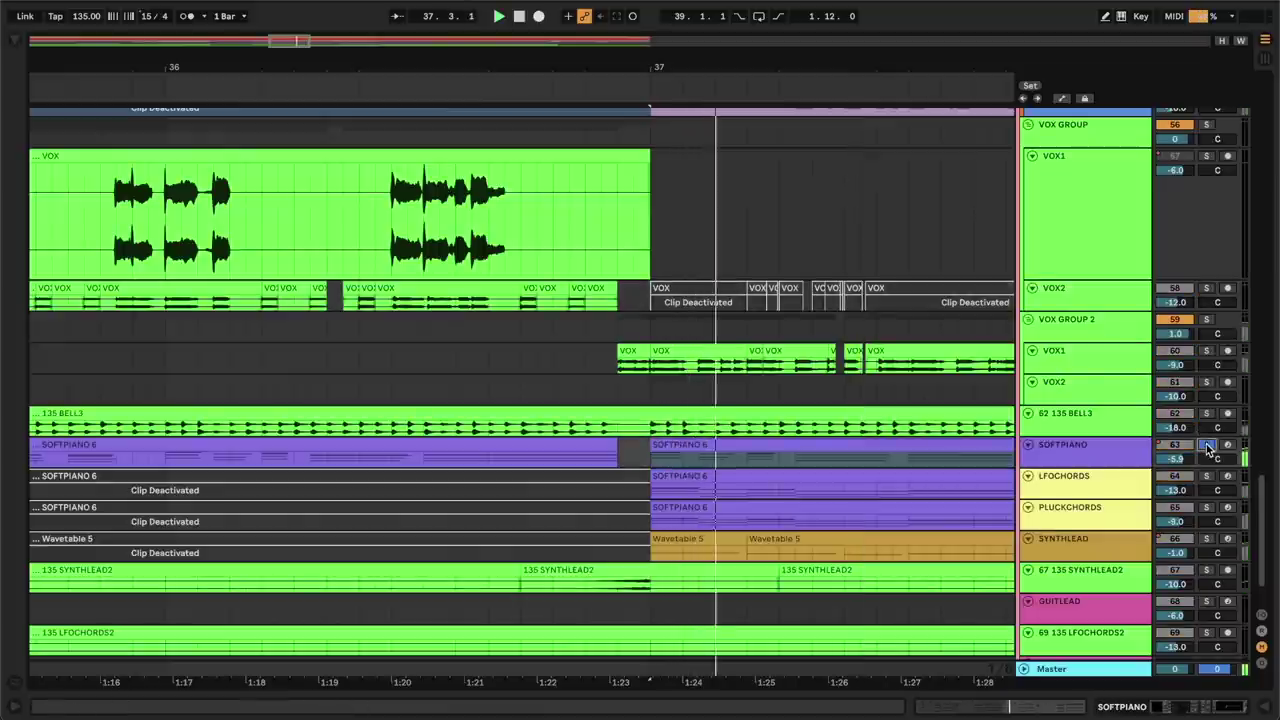
Show the LFOCHORDS track's devices, open its Serum synth, and view the LFO 1 and LFO 2 shapes.
double_click(1094, 484)
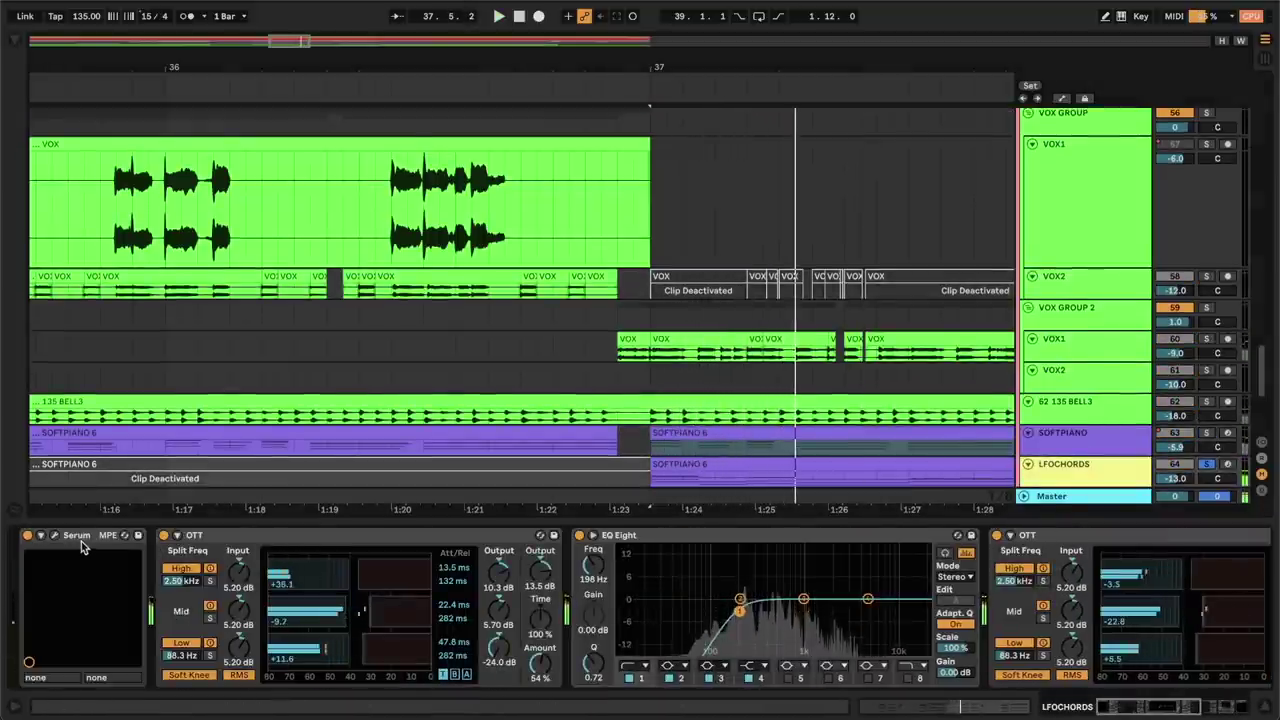
key("ctrl+alt+p")
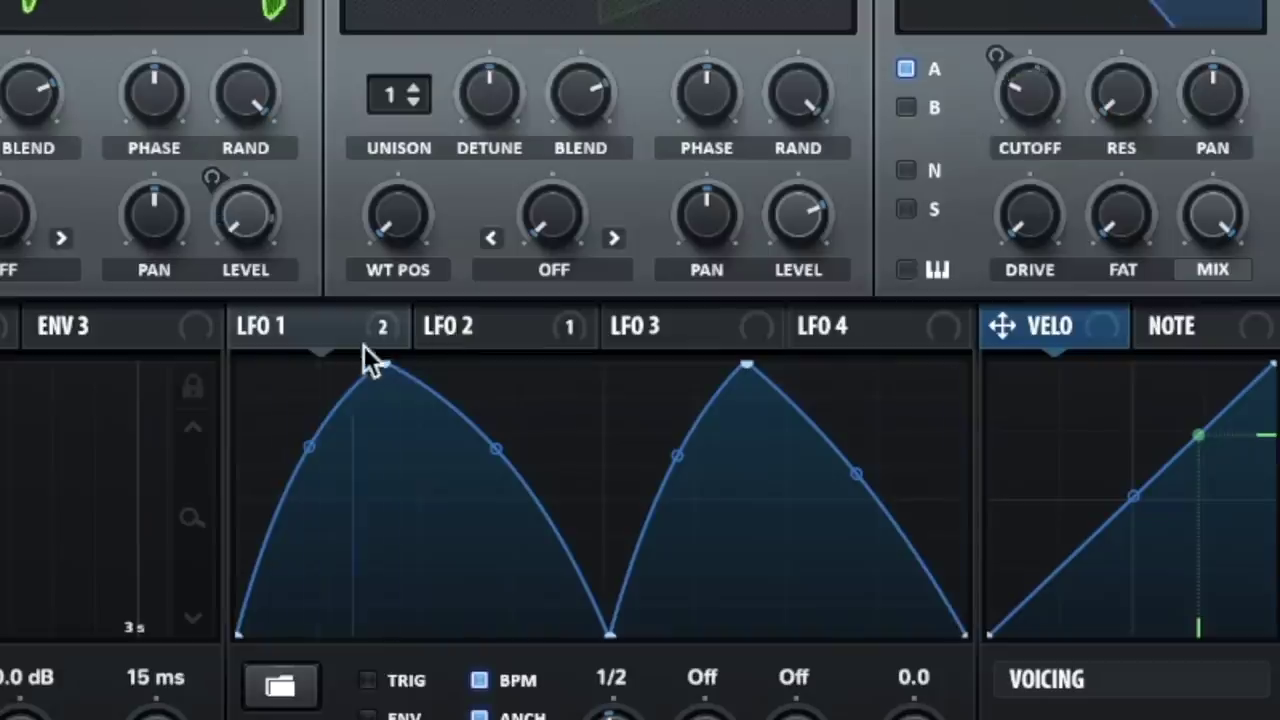
left_click(522, 348)
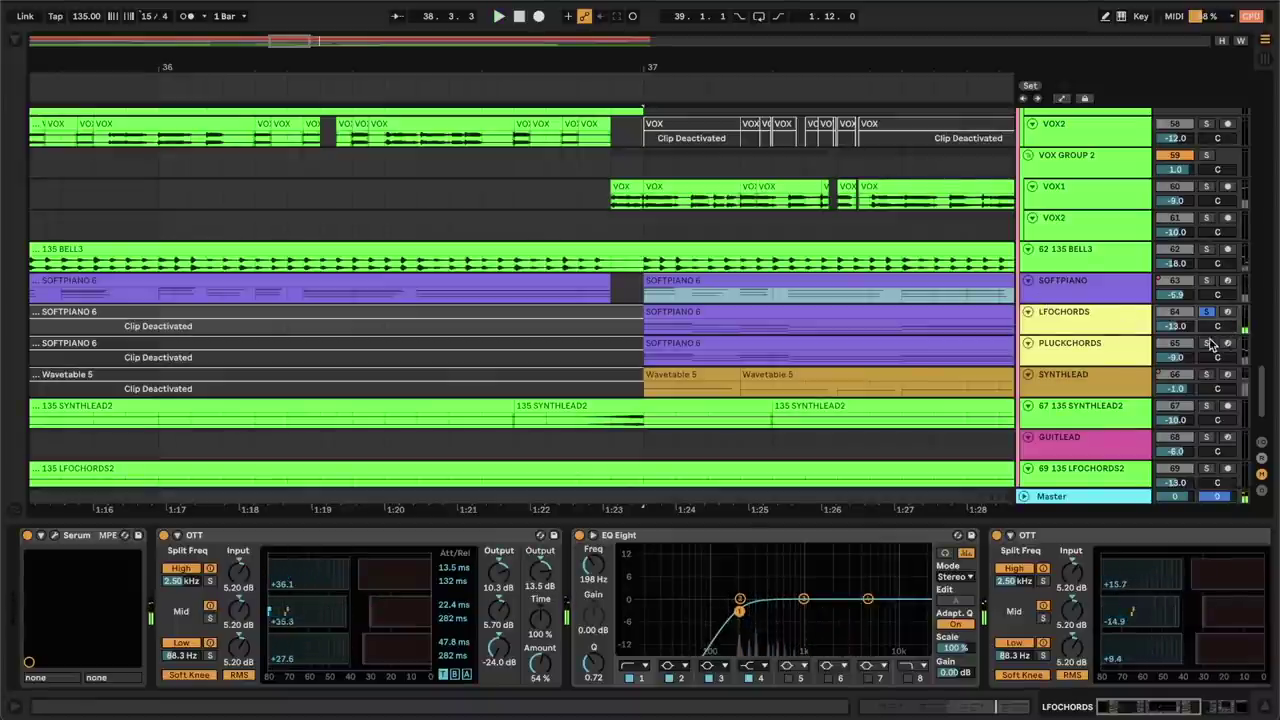
Solo the PLUCKCHORDS track during playback and look through its device chain, including Operator, Grain Delay, OTT, Carver and Saturator.
left_click(1207, 343)
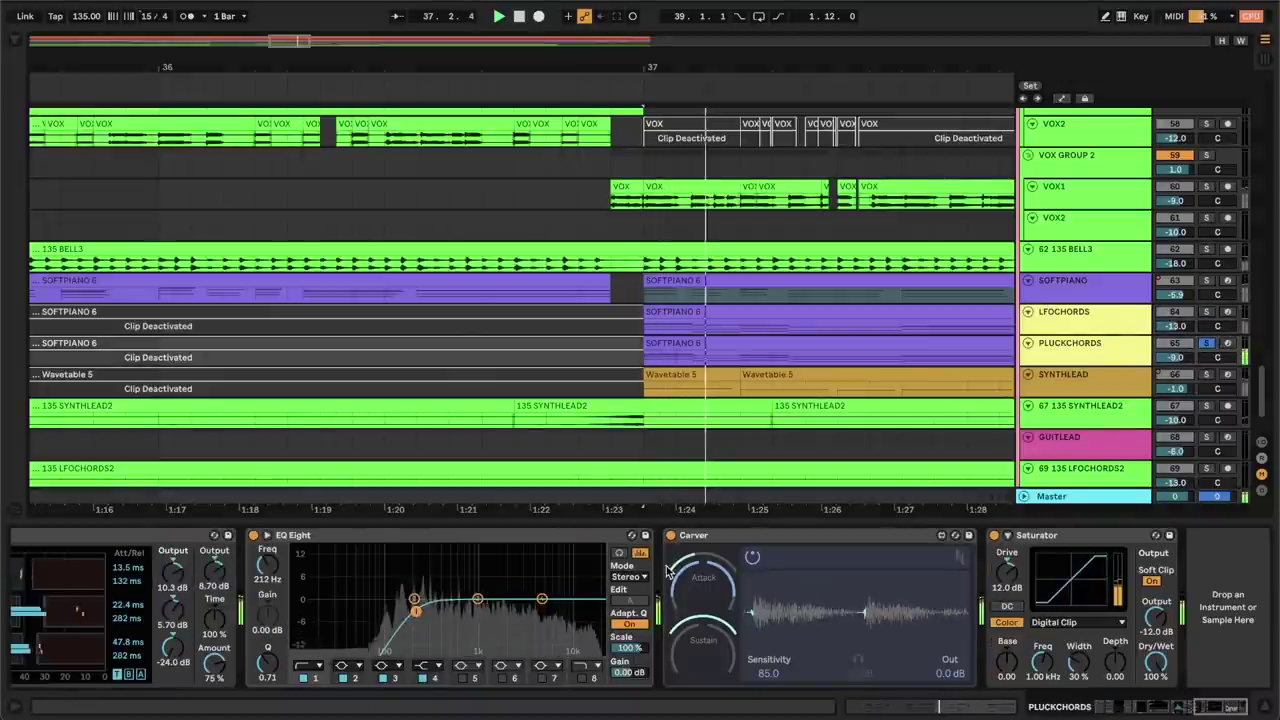
scroll(551, 563, "down", 5)
scroll(550, 563, "up", 6)
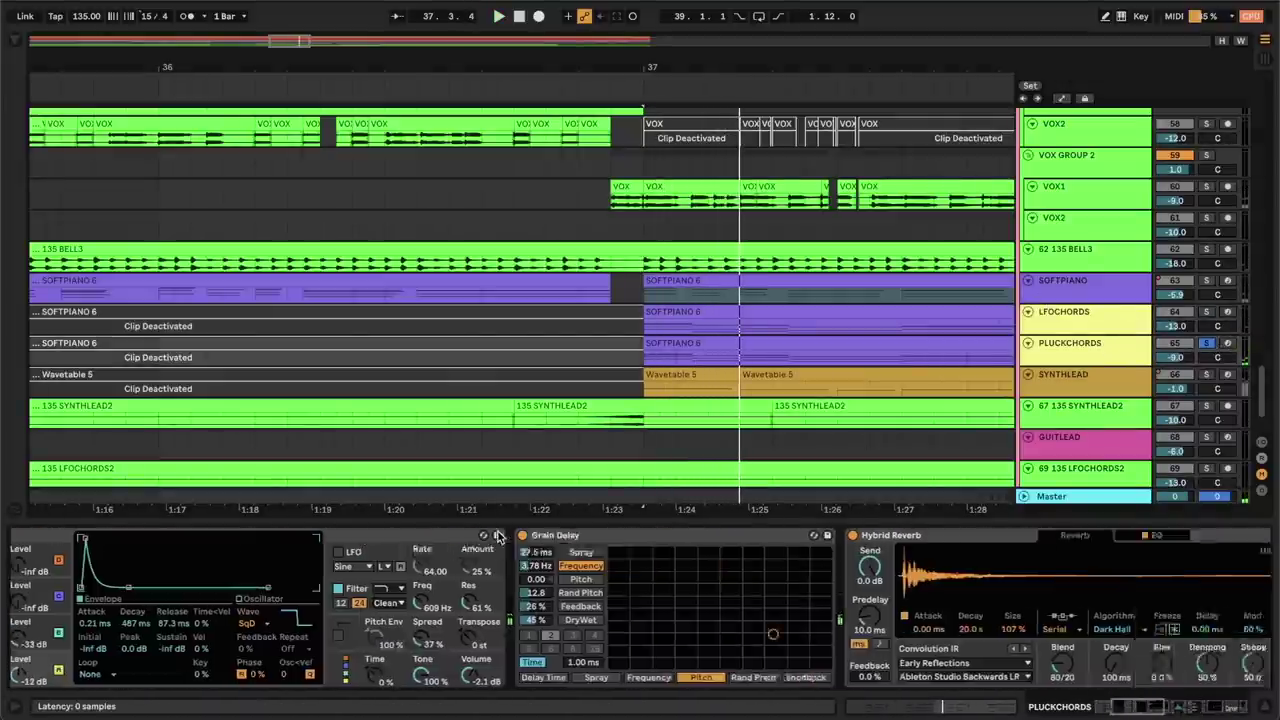
left_click(711, 536)
scroll(711, 536, "down", 8)
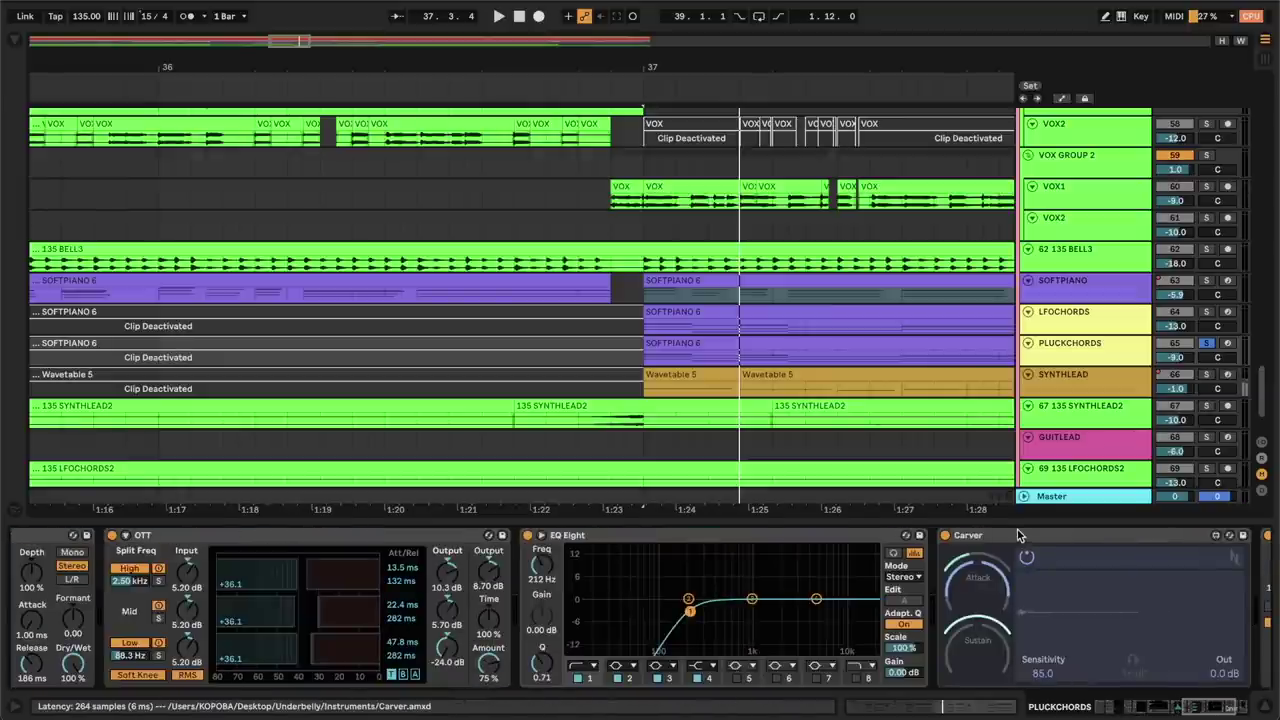
scroll(1018, 536, "down", 2)
scroll(1040, 538, "up", 9)
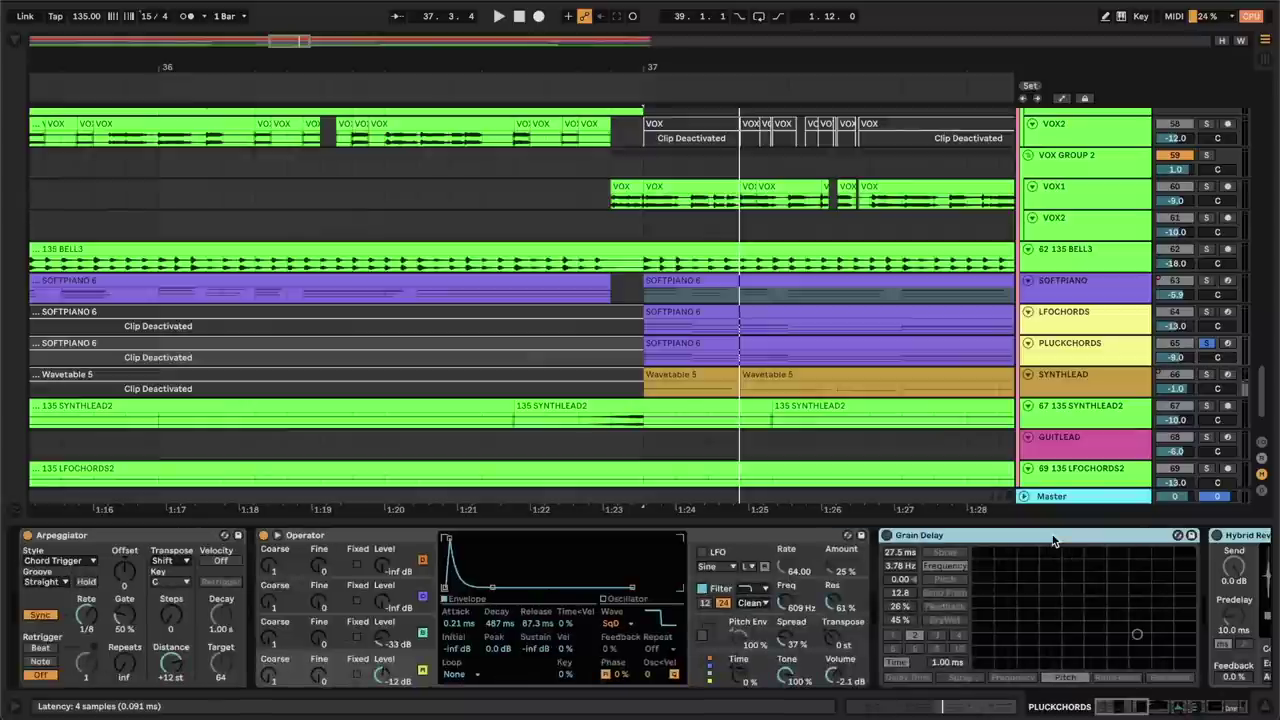
Bypass and re-enable the Arpeggiator on PLUCKCHORDS, and demonstrate its Chord Trigger style and rate.
left_click(180, 540)
left_click(27, 535)
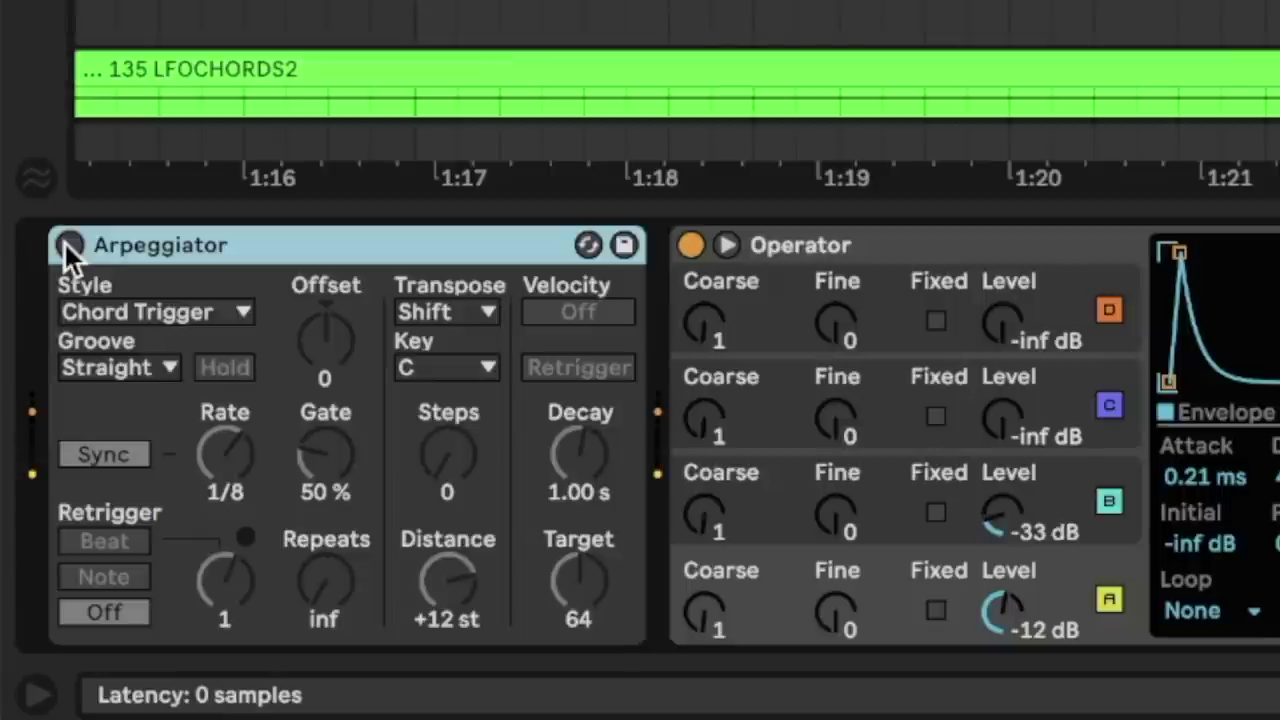
left_click(67, 245)
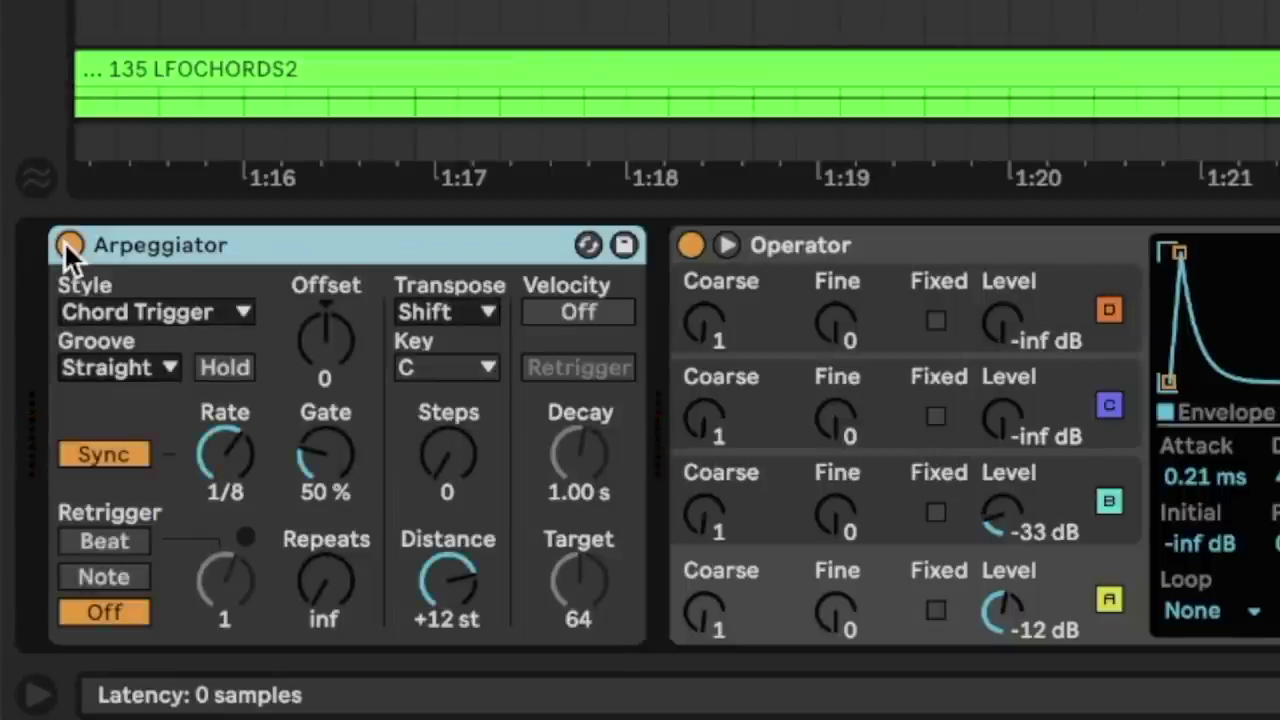
left_click(188, 312)
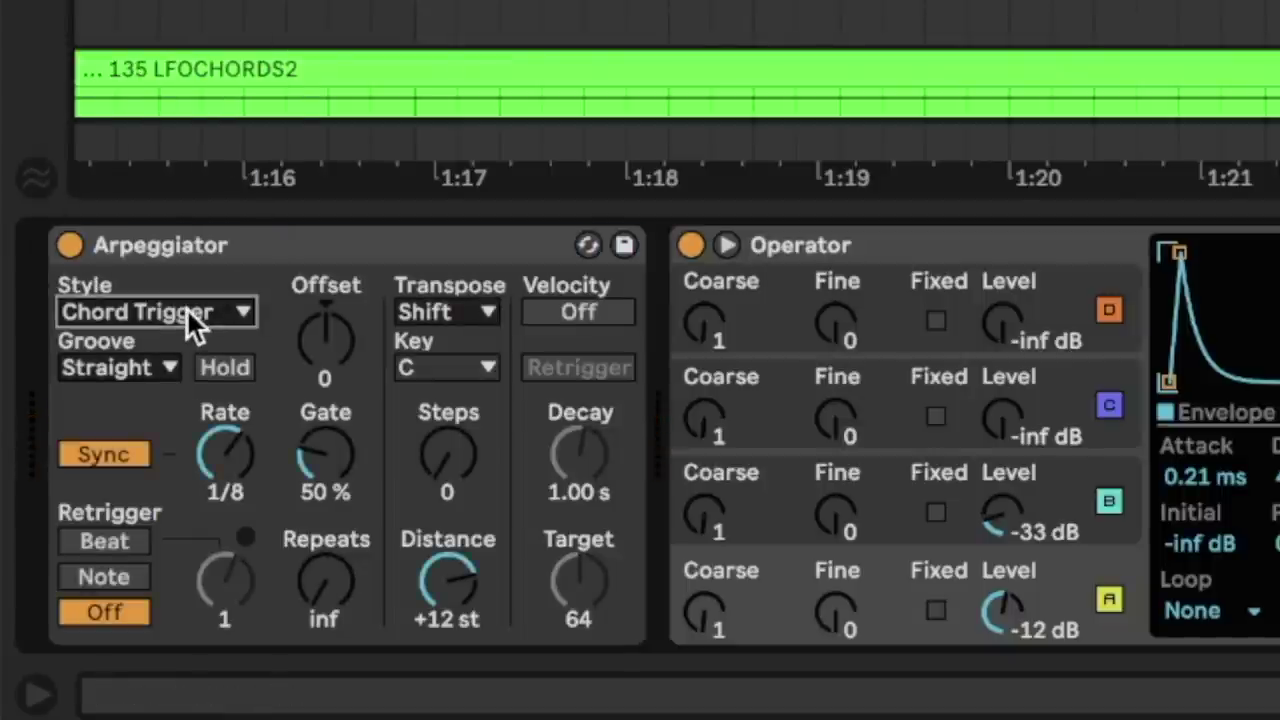
left_click_drag(230, 476, 230, 540)
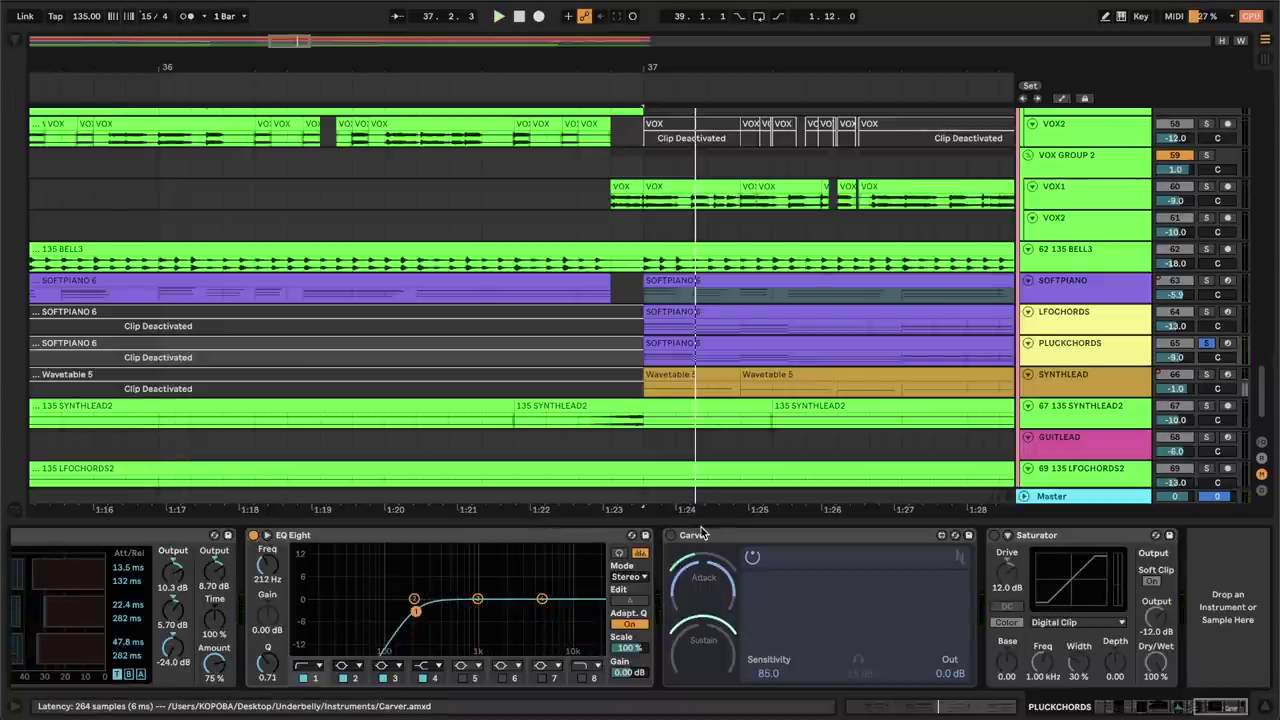
Turn on Carver and Saturator on PLUCKCHORDS during playback and unsolo the track.
left_click(700, 535)
key("space")
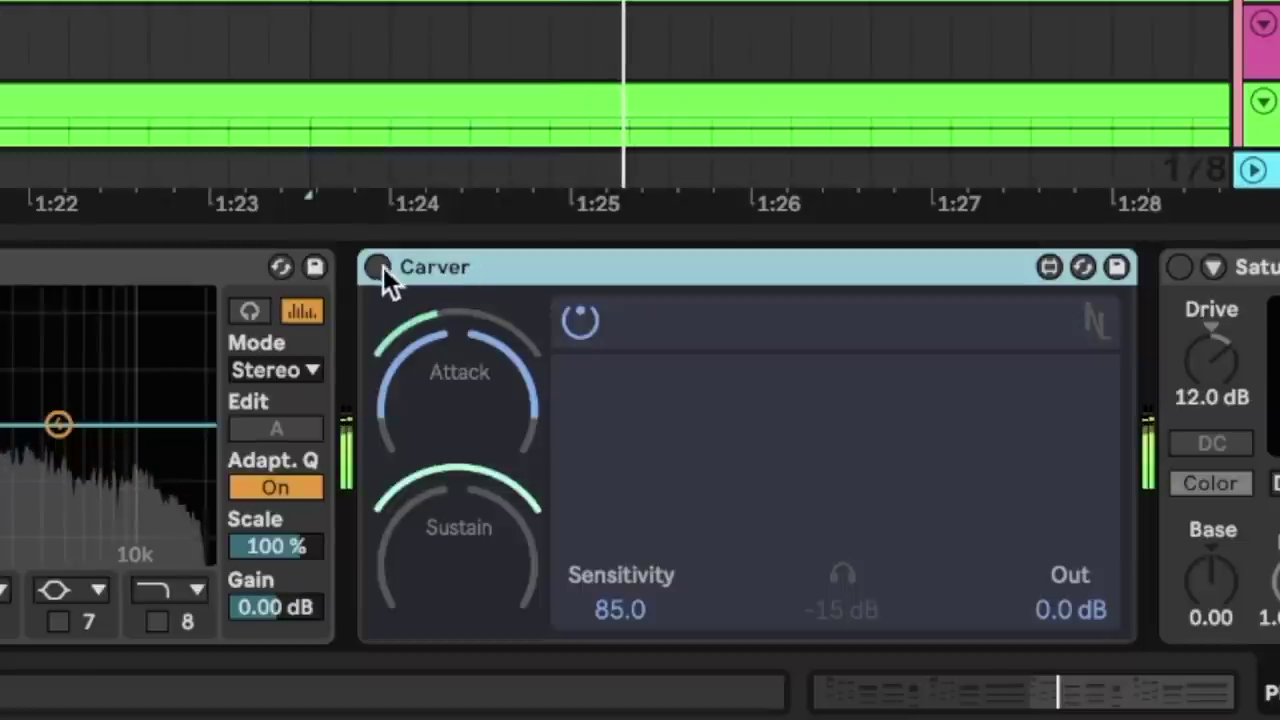
left_click(374, 265)
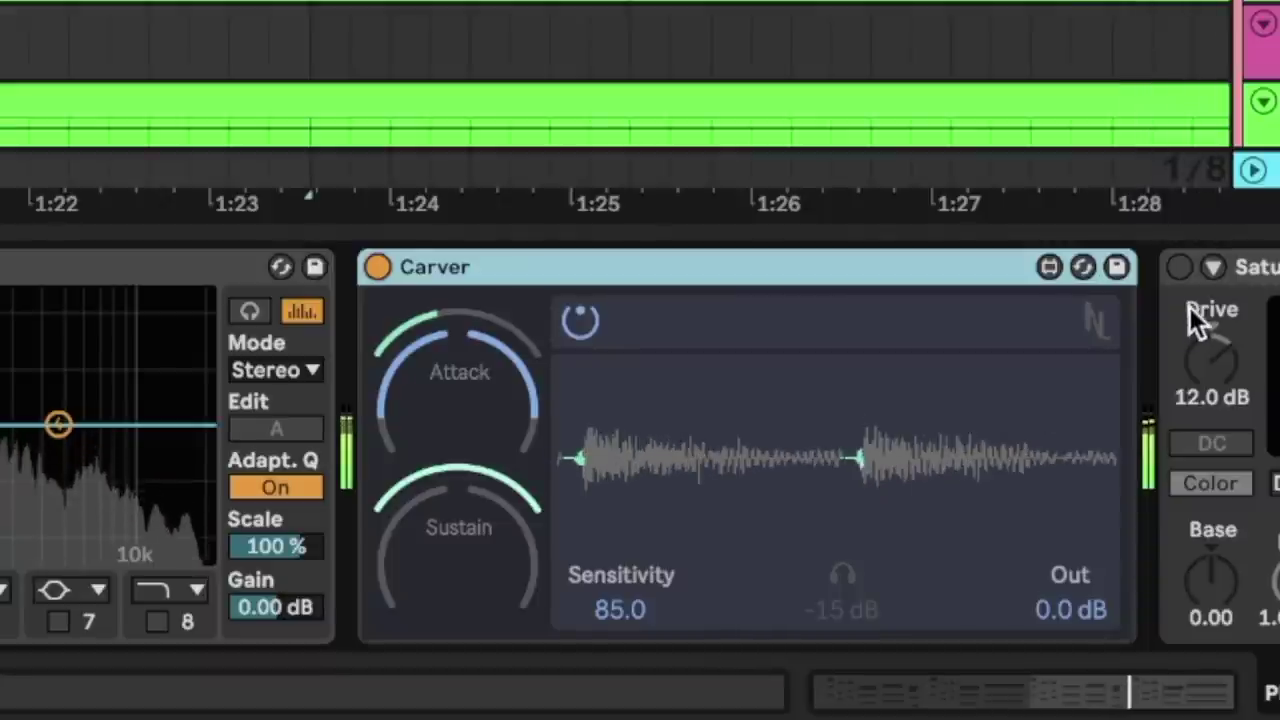
left_click(1179, 267)
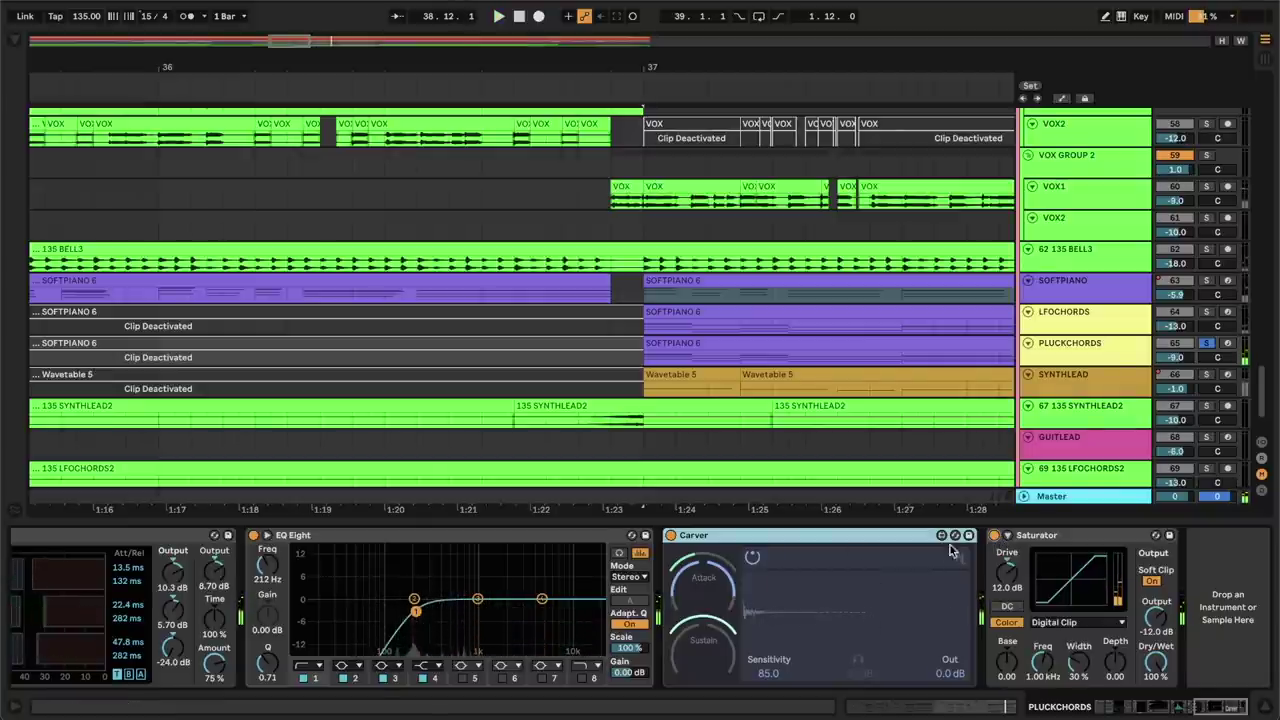
left_click(1207, 344)
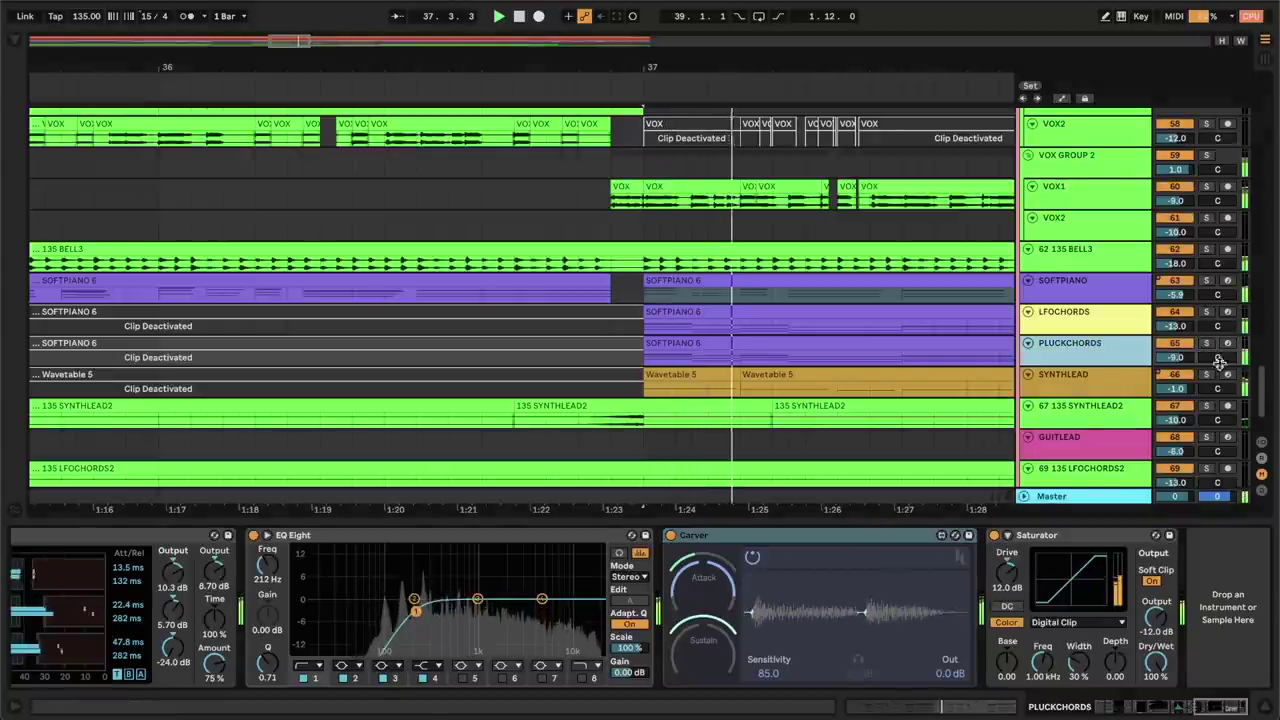
Solo the SYNTHLEAD track, look through its devices, and view the two oscillators of its Wavetable synth during playback.
left_click(1206, 375)
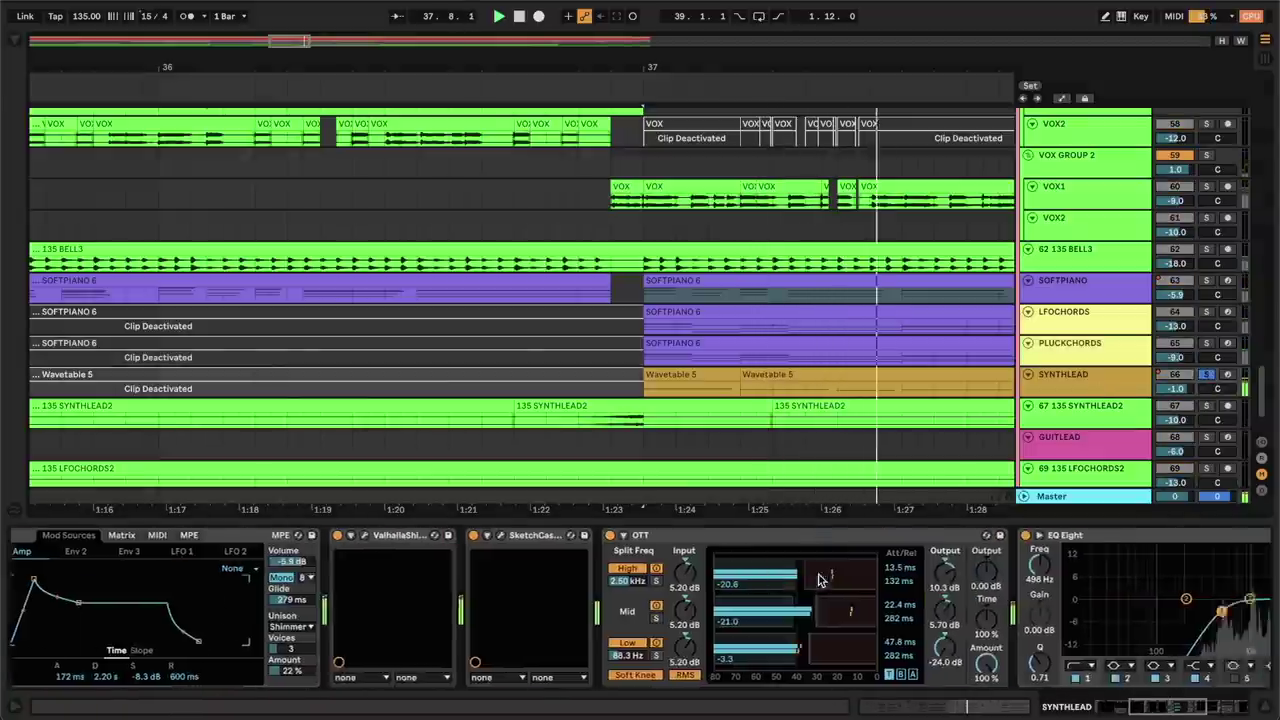
scroll(930, 560, "right", 8)
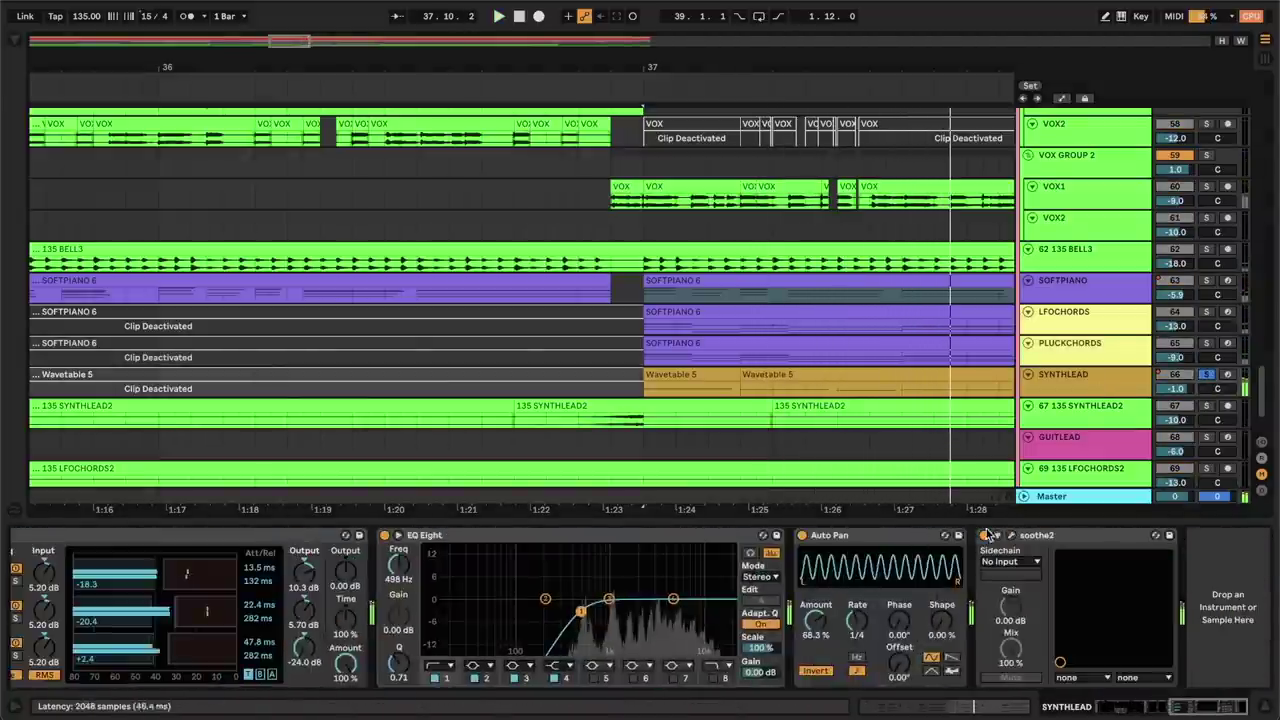
scroll(1059, 536, "left", 8)
left_click(288, 540)
key("space")
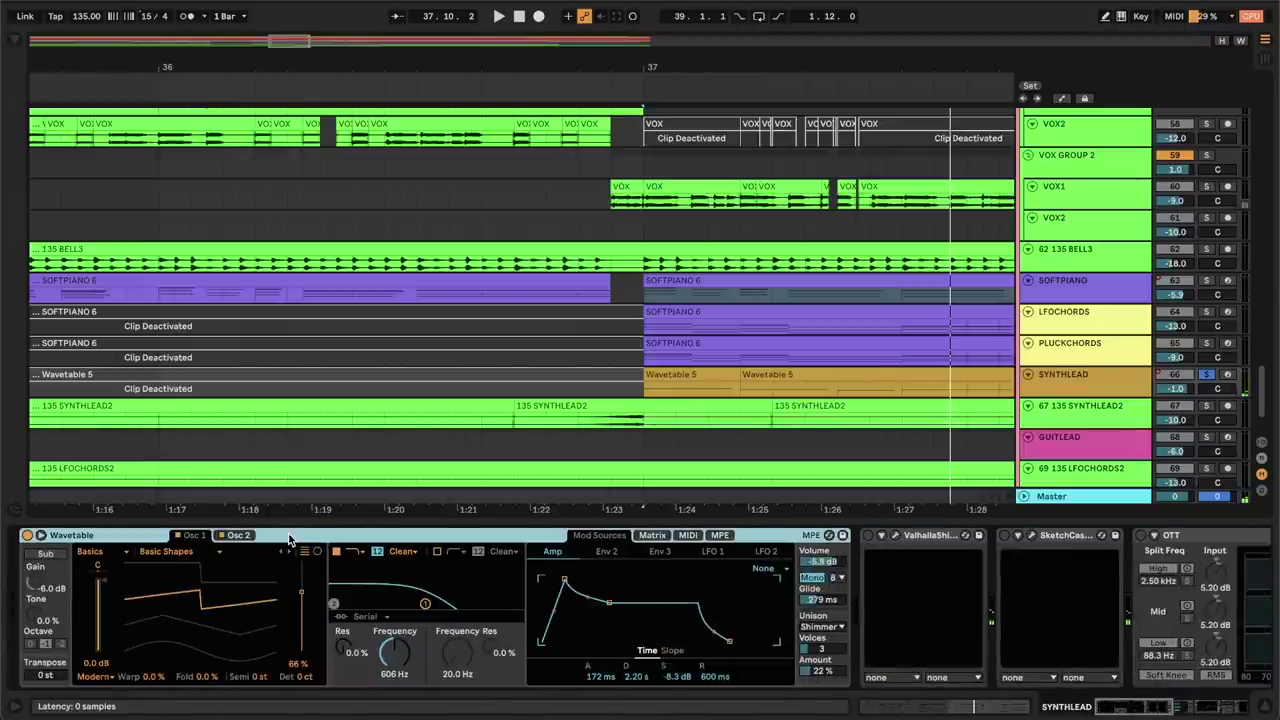
left_click(236, 537)
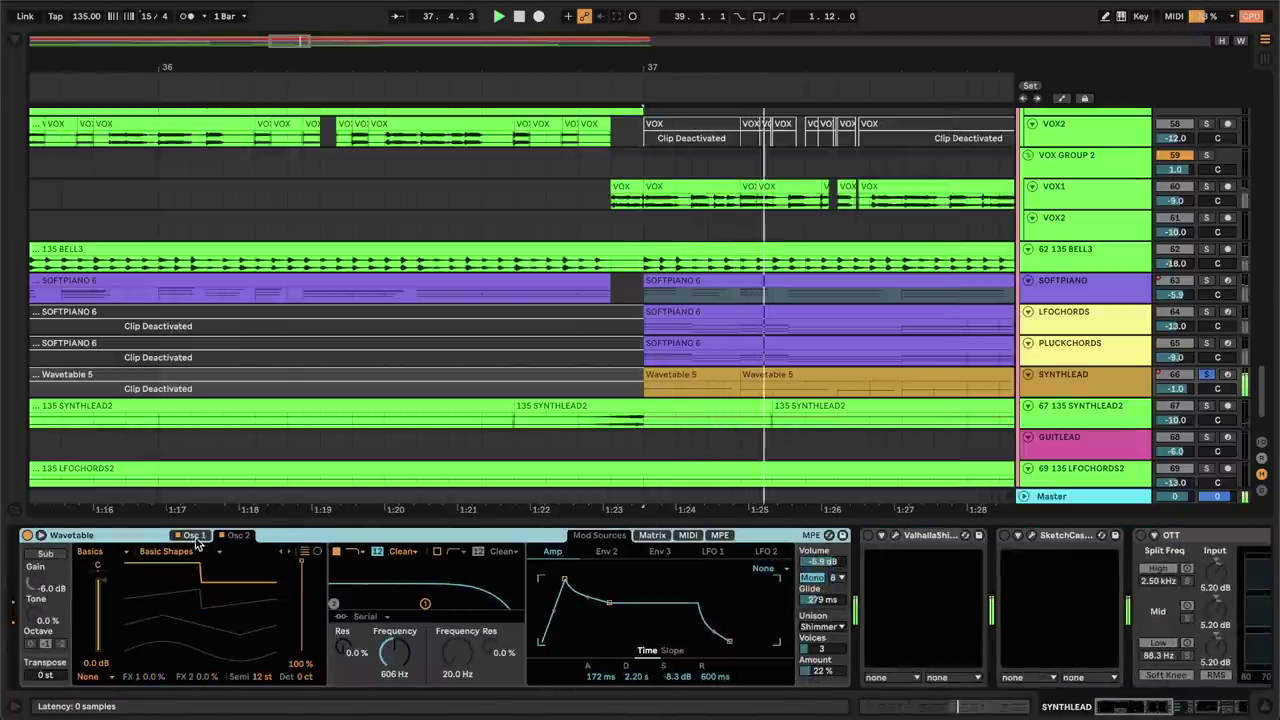
Turn on ValhallaShimmer and SketchCassette II on SYNTHLEAD and show their plug-in windows during playback.
scroll(461, 530, "right", 6)
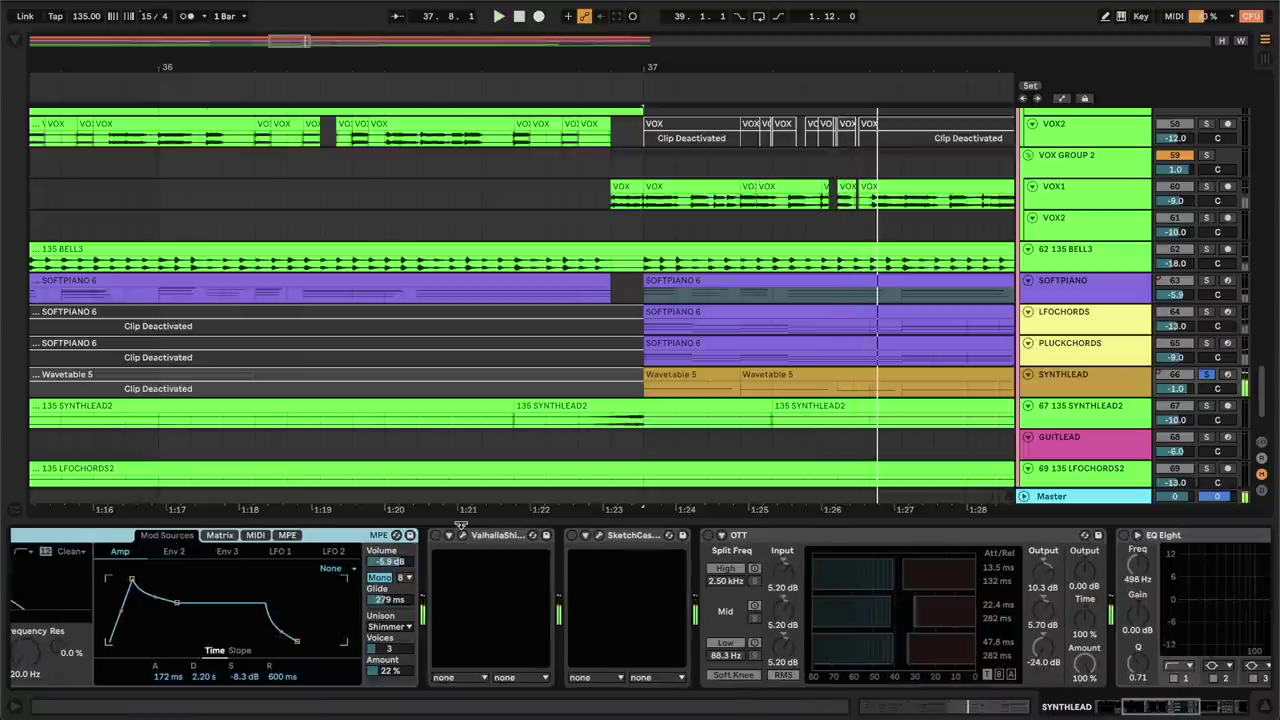
left_click(462, 537)
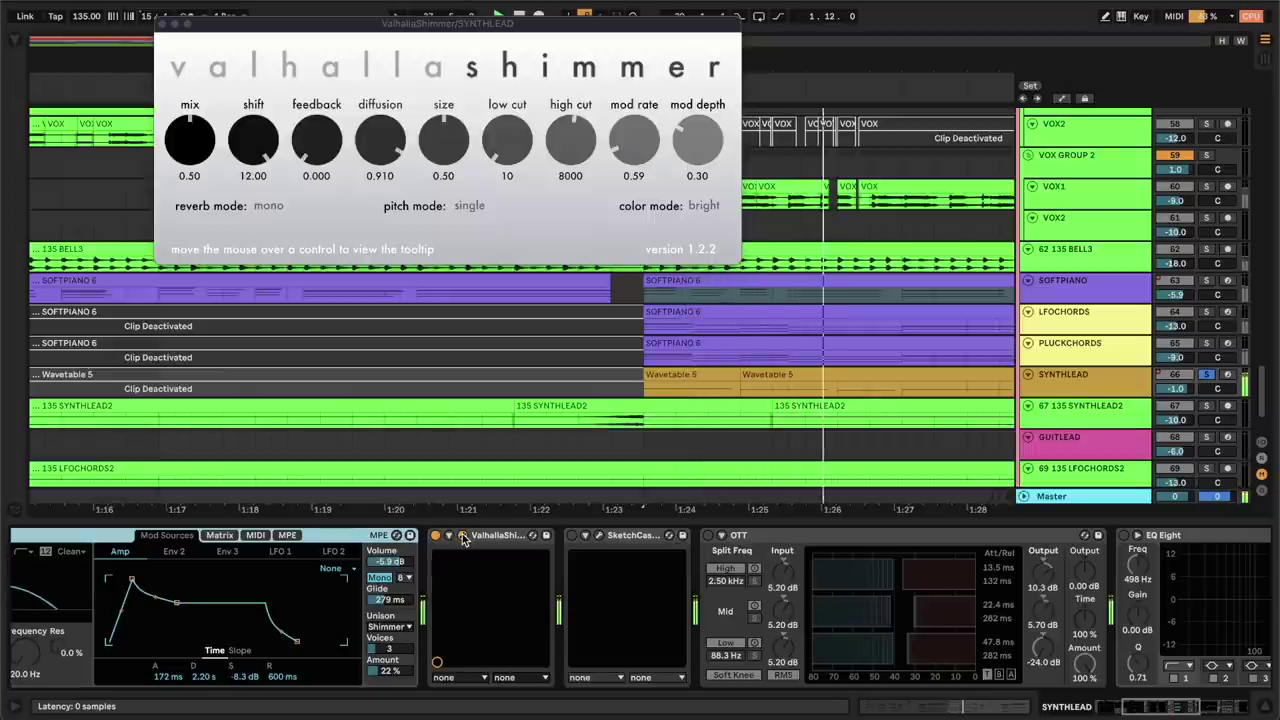
left_click(599, 536)
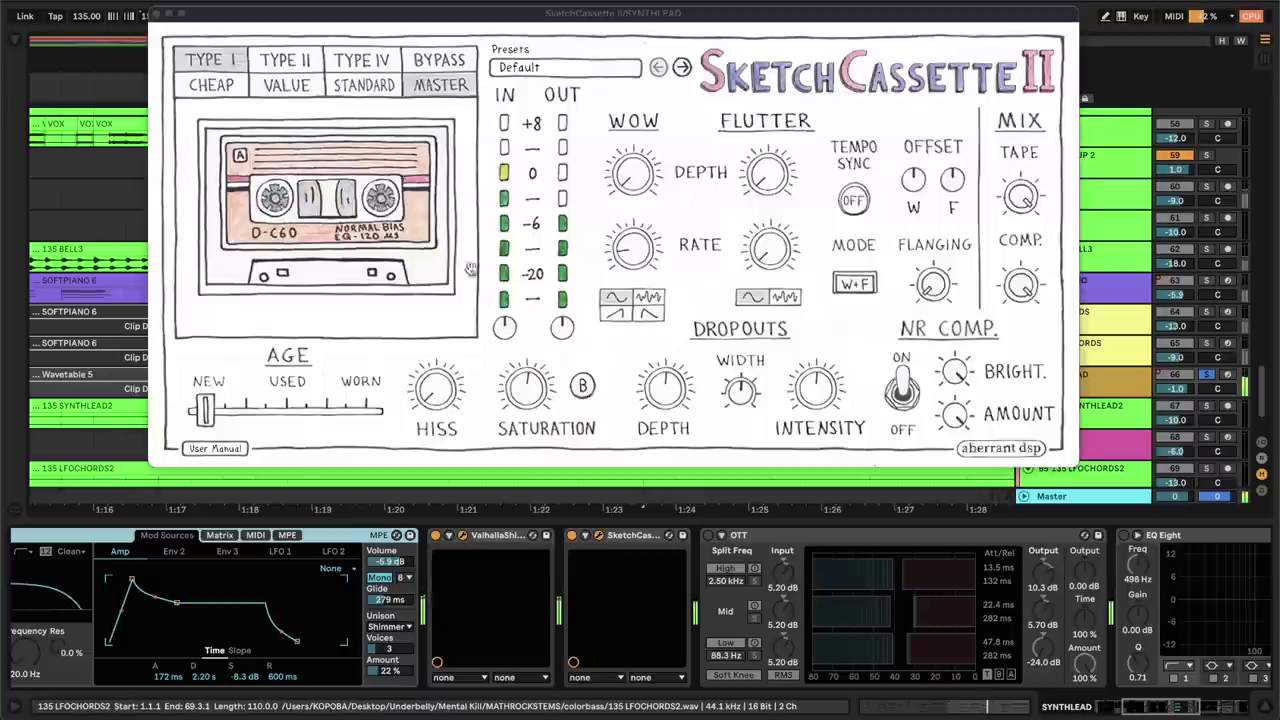
Turn on OTT, EQ Eight and Auto Pan on SYNTHLEAD, and set the Auto Pan amount to 100%.
scroll(715, 541, "right", 5)
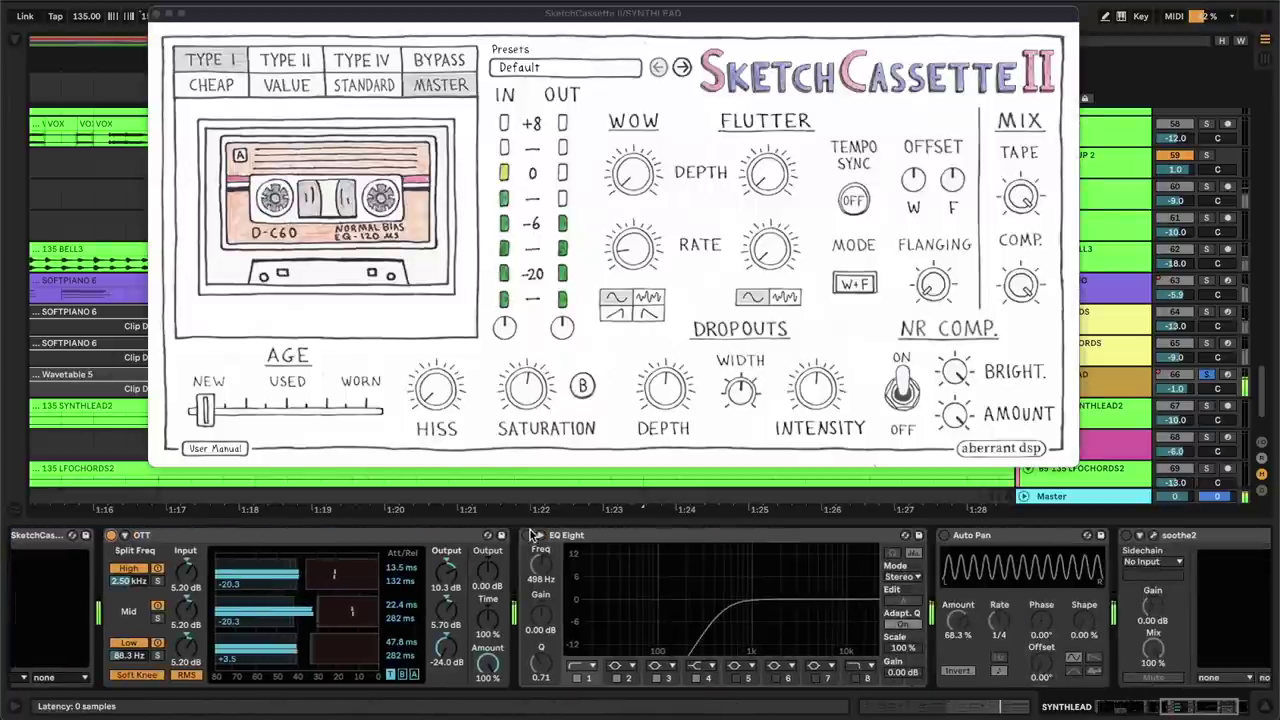
left_click(531, 535)
left_click(944, 536)
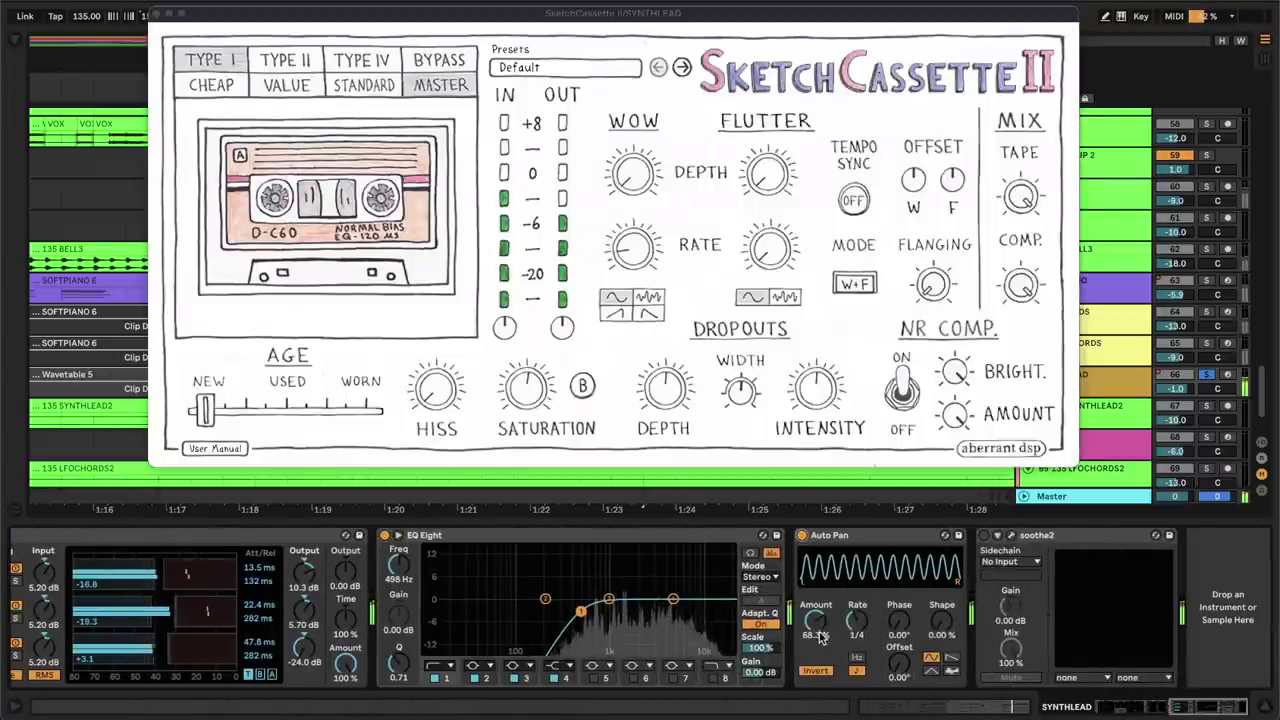
left_click_drag(818, 645, 820, 636)
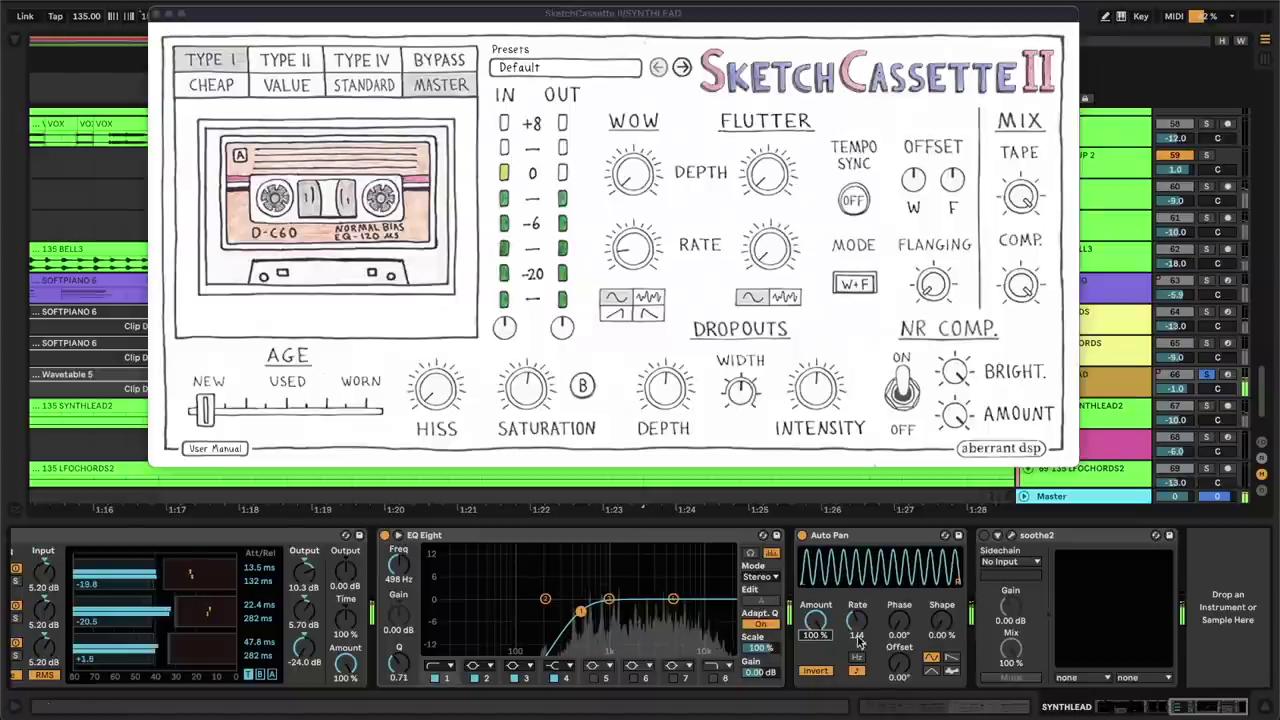
Turn on soothe2 on SYNTHLEAD, view its settings, and close all open plug-in windows.
left_click(1012, 537)
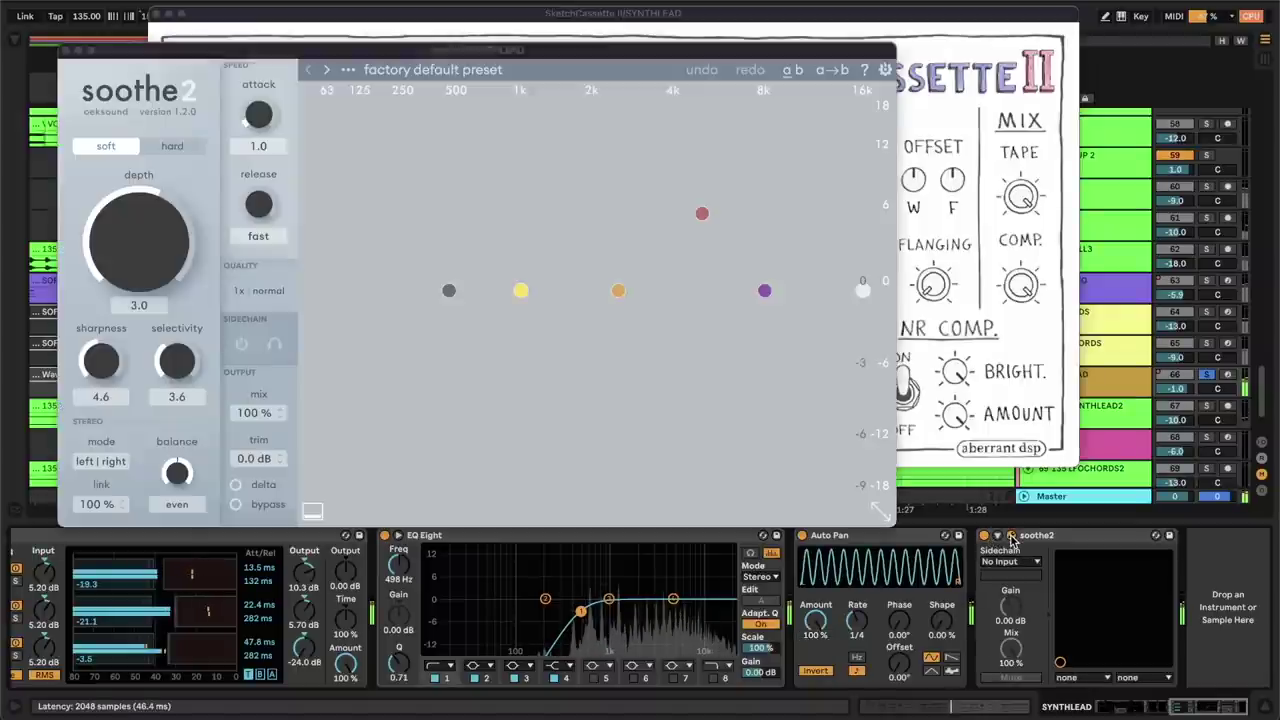
left_click(66, 51)
left_click(160, 16)
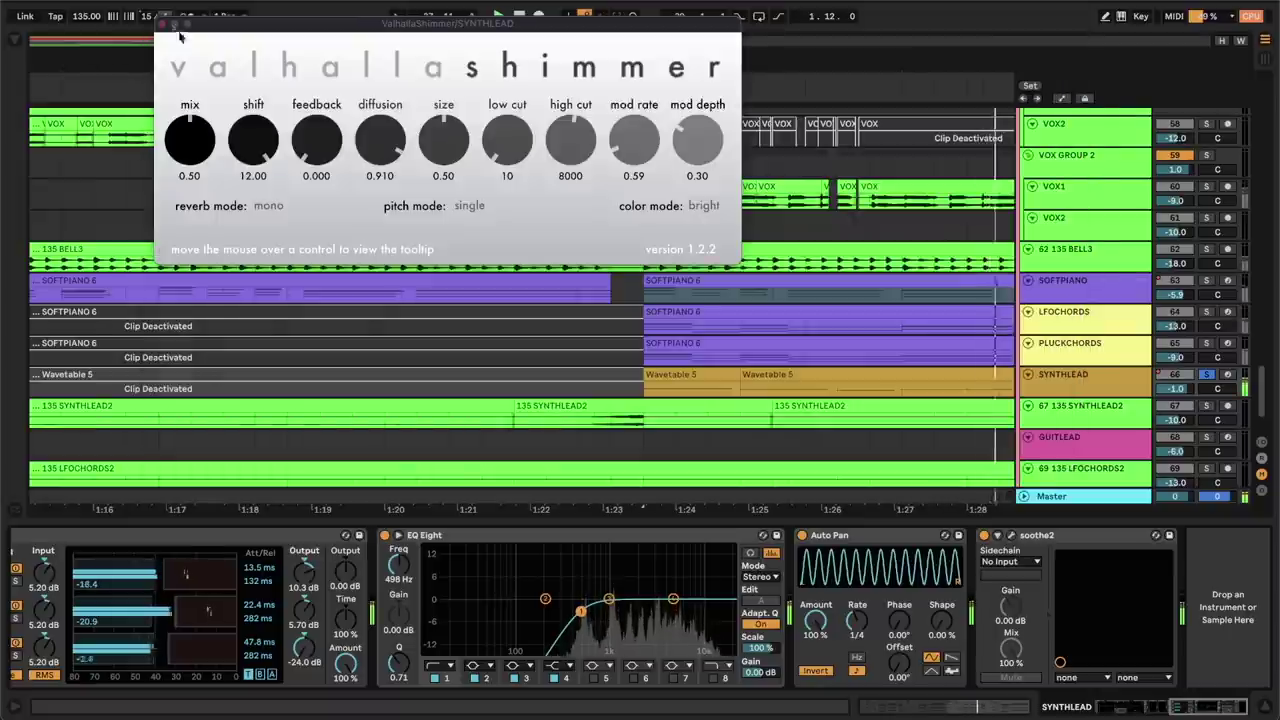
left_click(164, 23)
Unsolo the SYNTHLEAD track and follow the full mix in the arrangement from bar 37.
left_click(1207, 374)
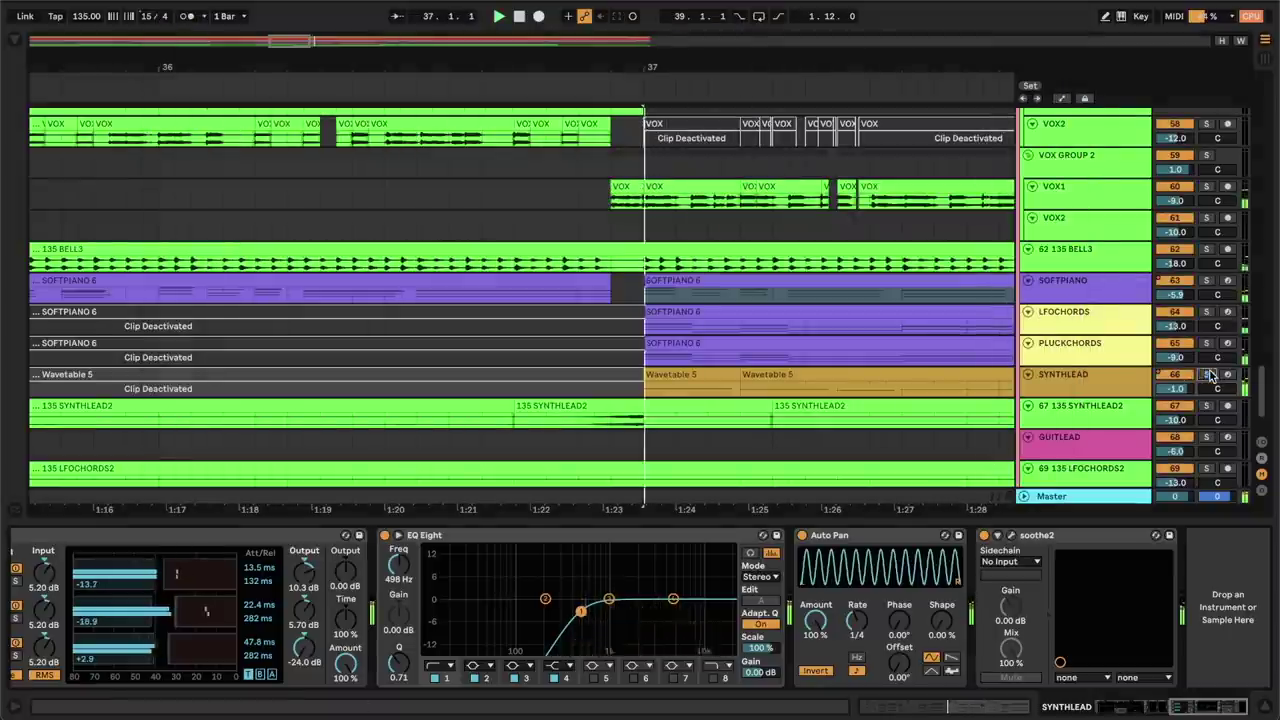
scroll(888, 375, "down", 2)
scroll(888, 375, "right", 3)
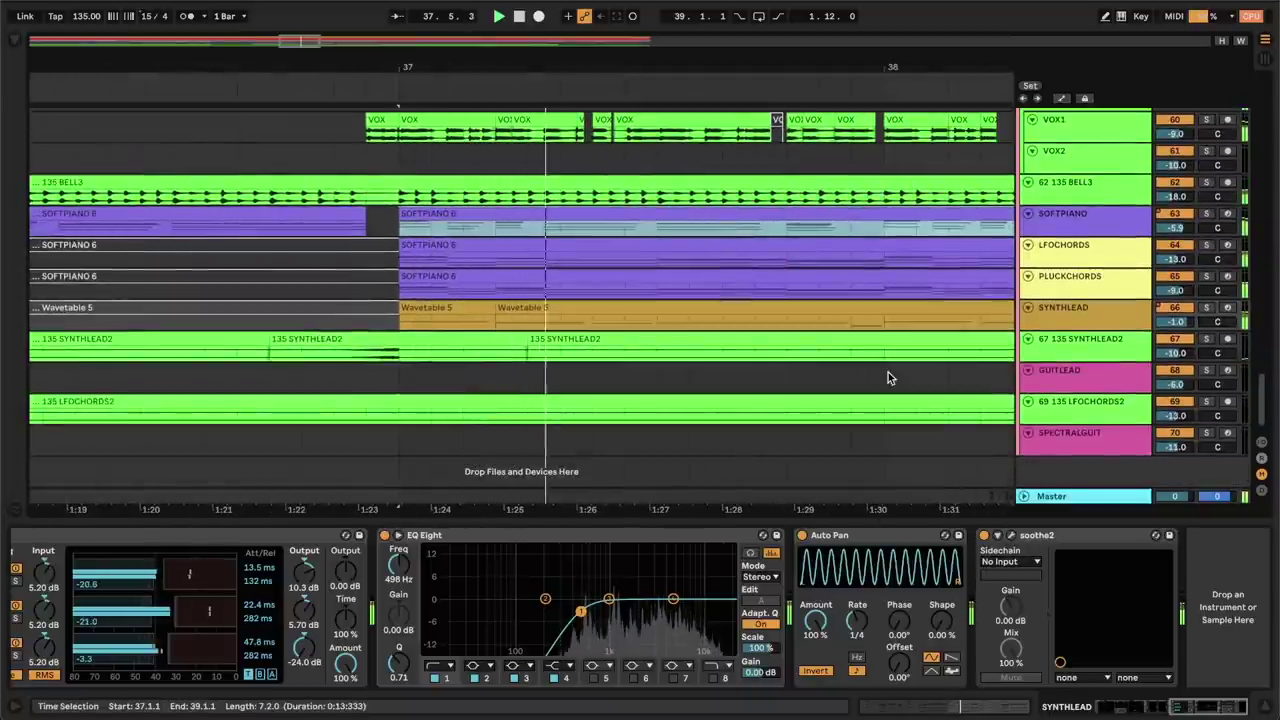
scroll(888, 375, "right", 3)
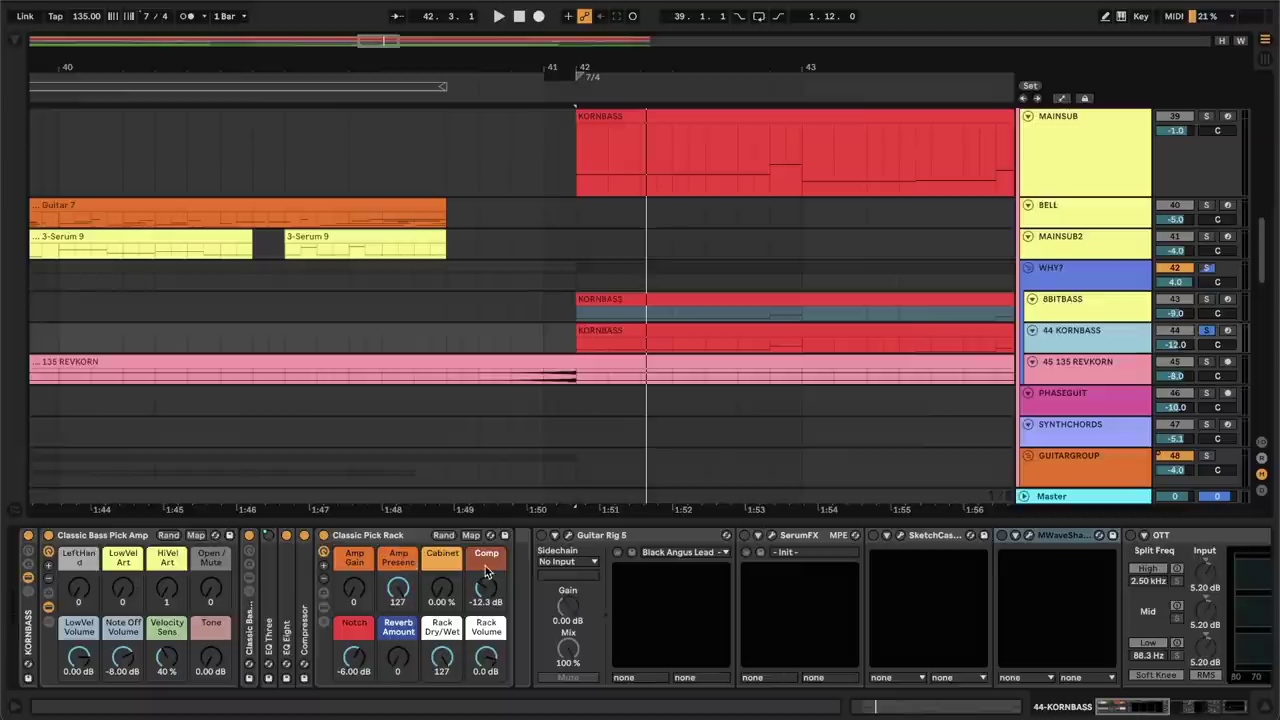
Turn on Guitar Rig 5 and SerumFX on KORNBASS during playback, viewing and closing each plug-in window.
left_click(569, 536)
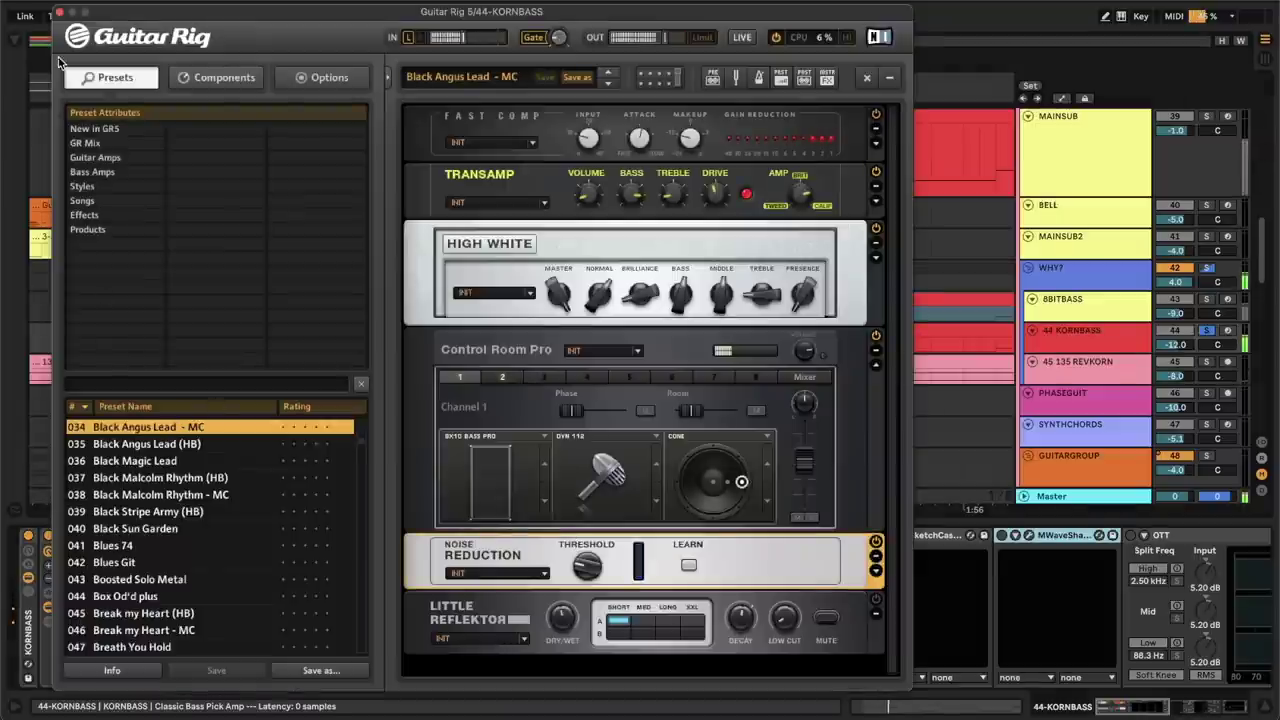
left_click(59, 13)
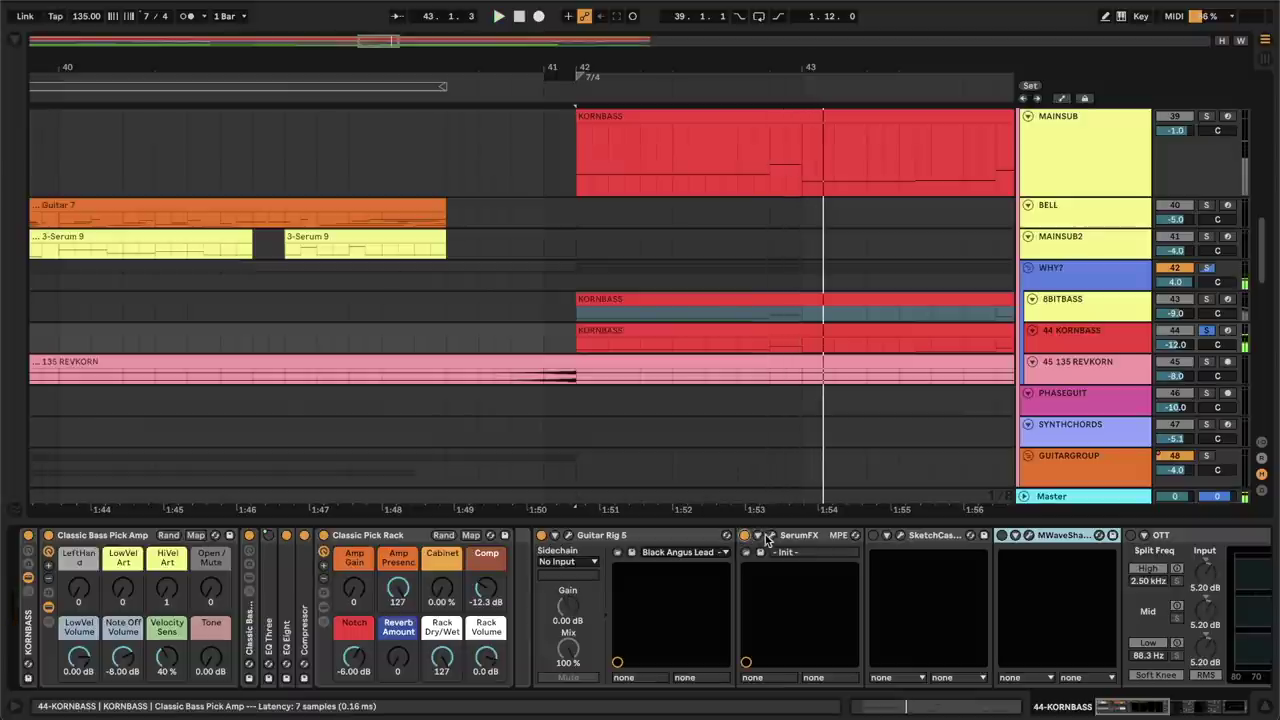
left_click(772, 537)
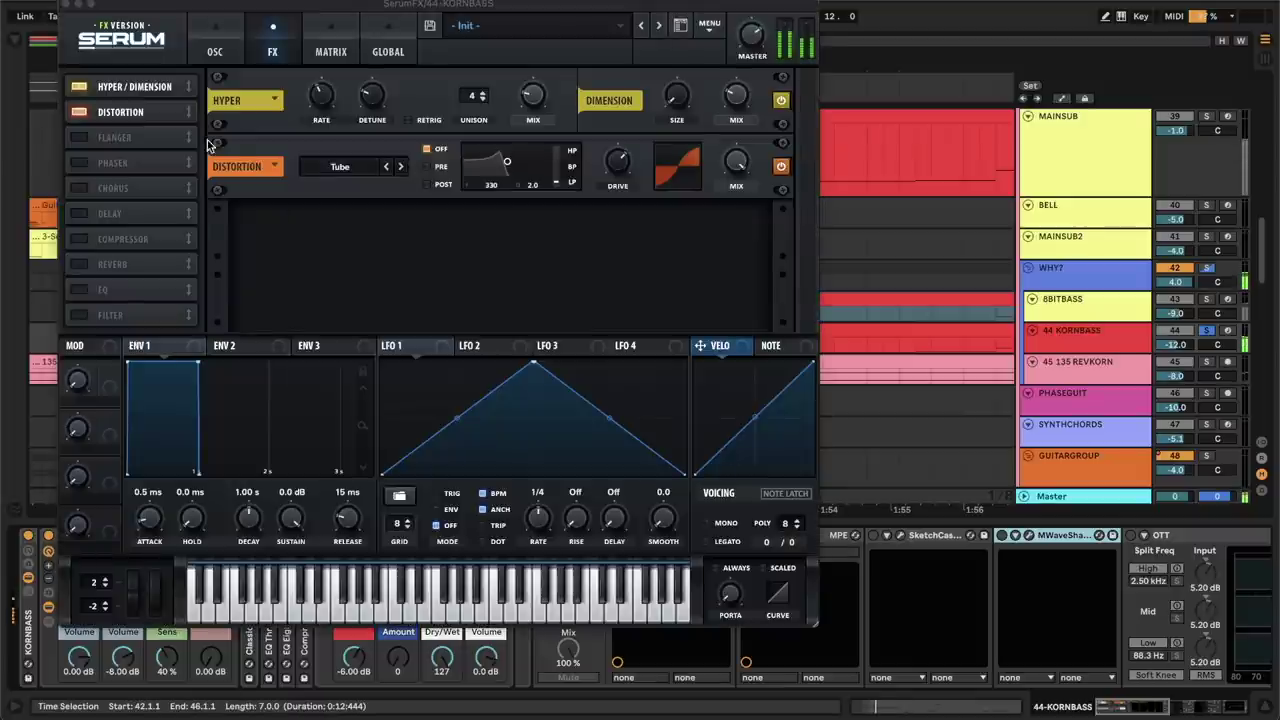
left_click(67, 6)
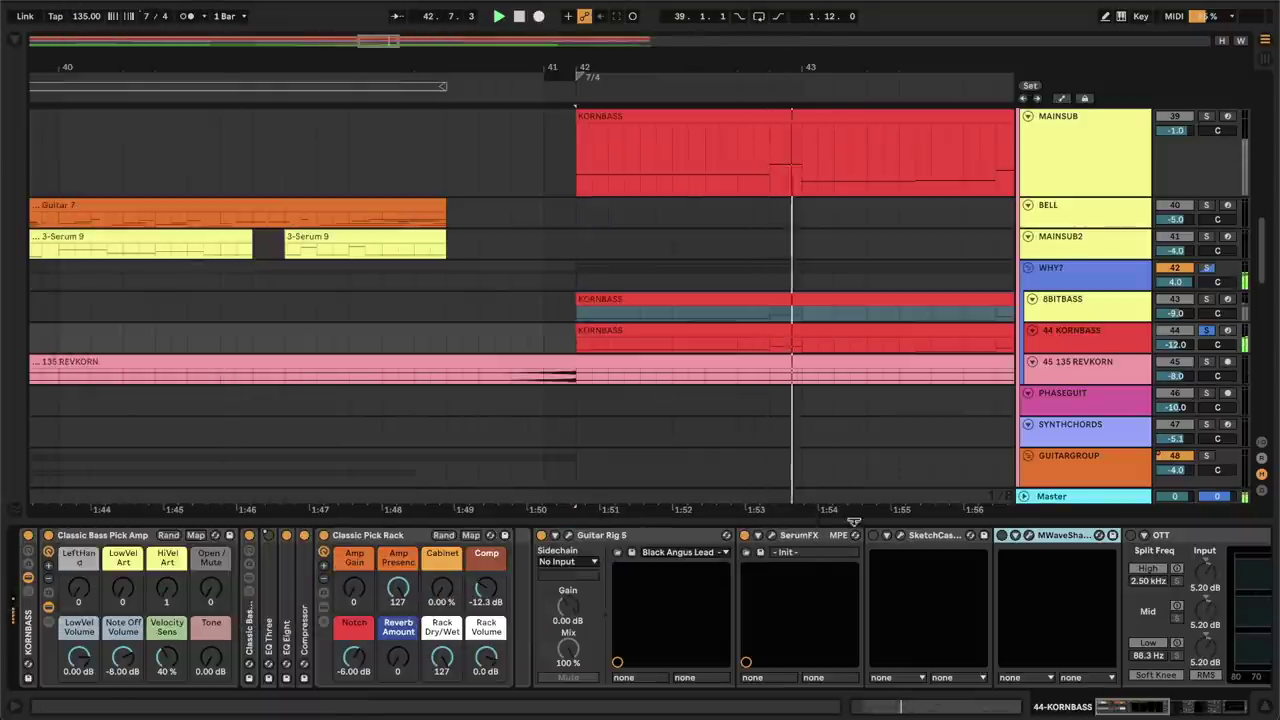
Turn on SketchCassette II, MWaveShaper, OTT and Multiband Compression on KORNBASS during playback, viewing the first two in their plug-in windows.
left_click(899, 536)
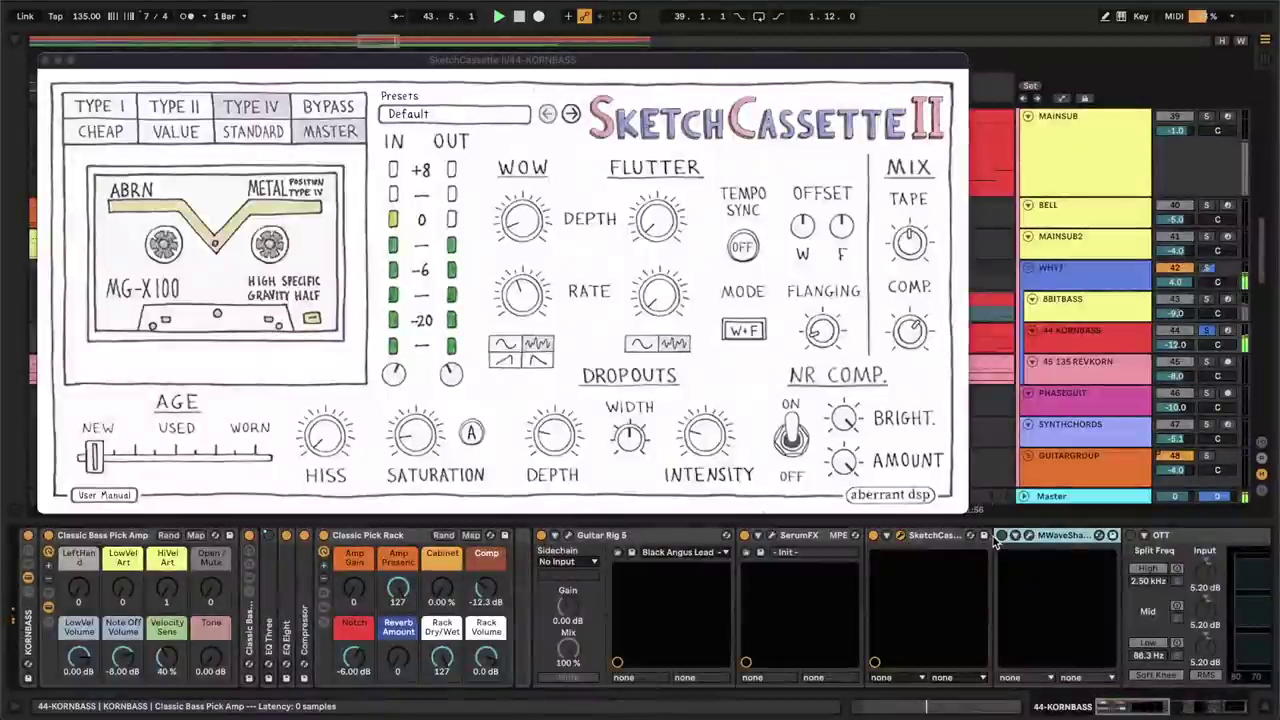
left_click(1030, 538)
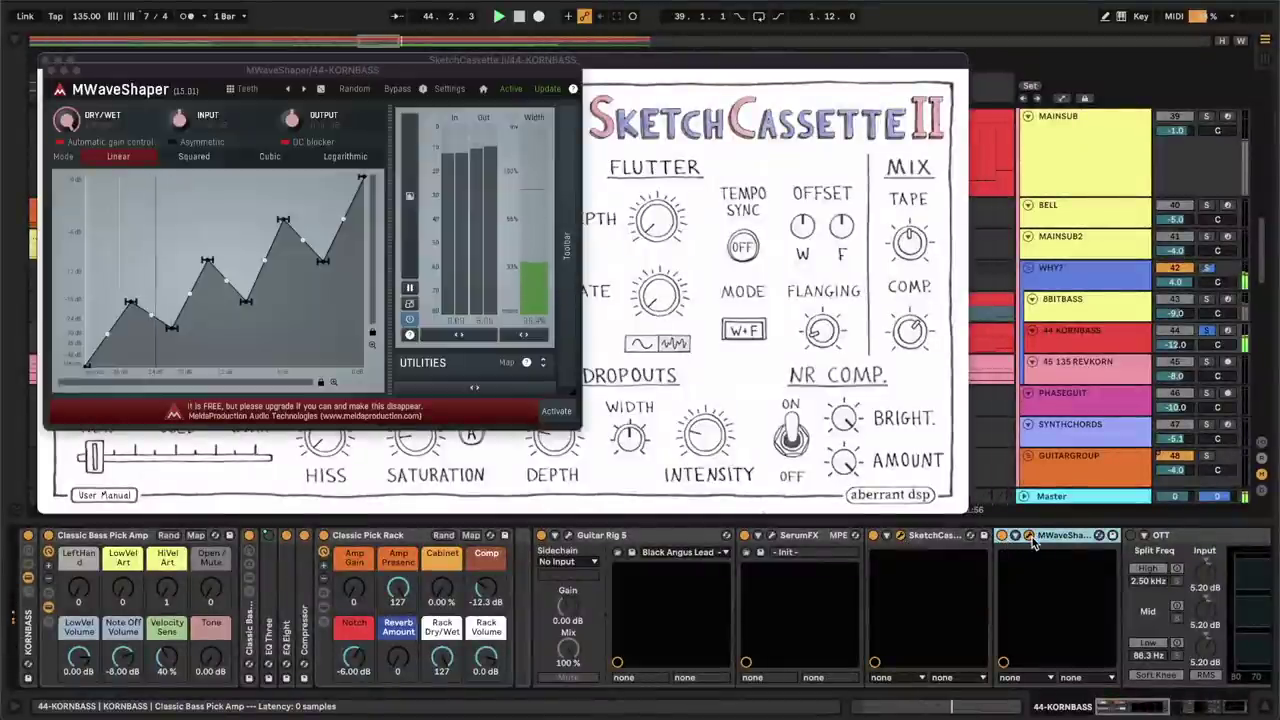
scroll(1033, 541, "right", 3)
scroll(957, 538, "right", 5)
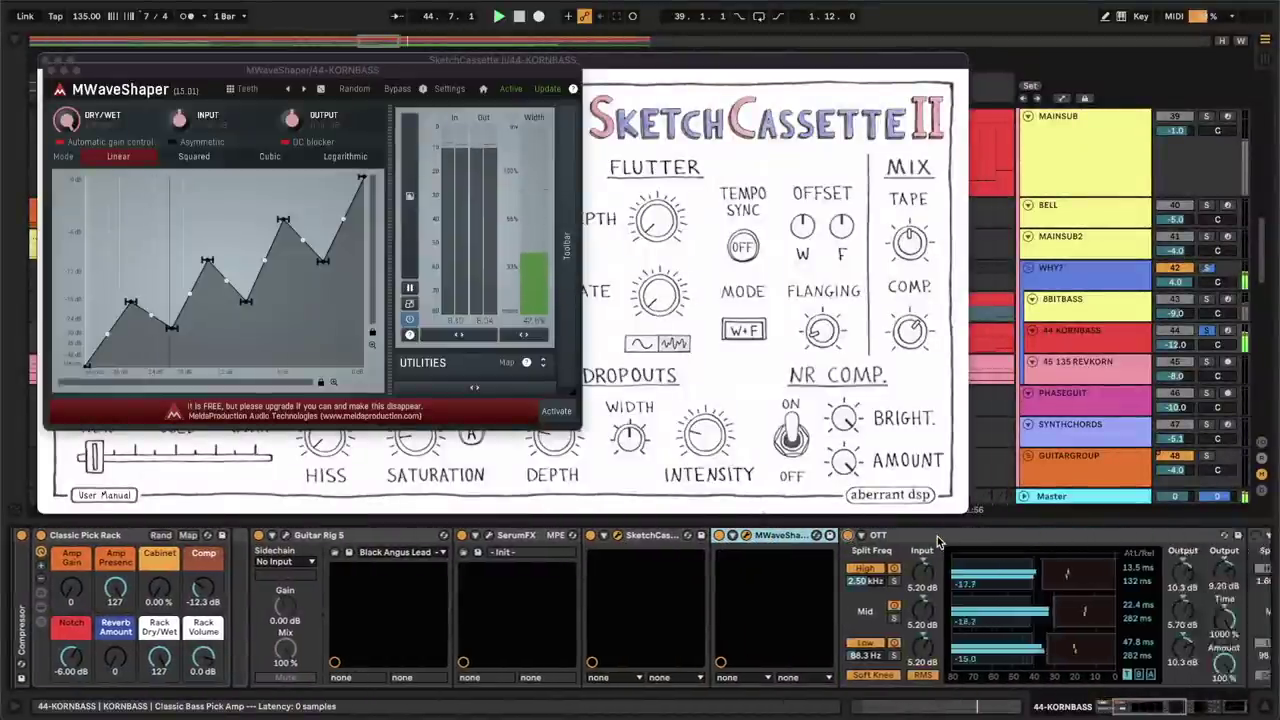
scroll(1005, 540, "right", 5)
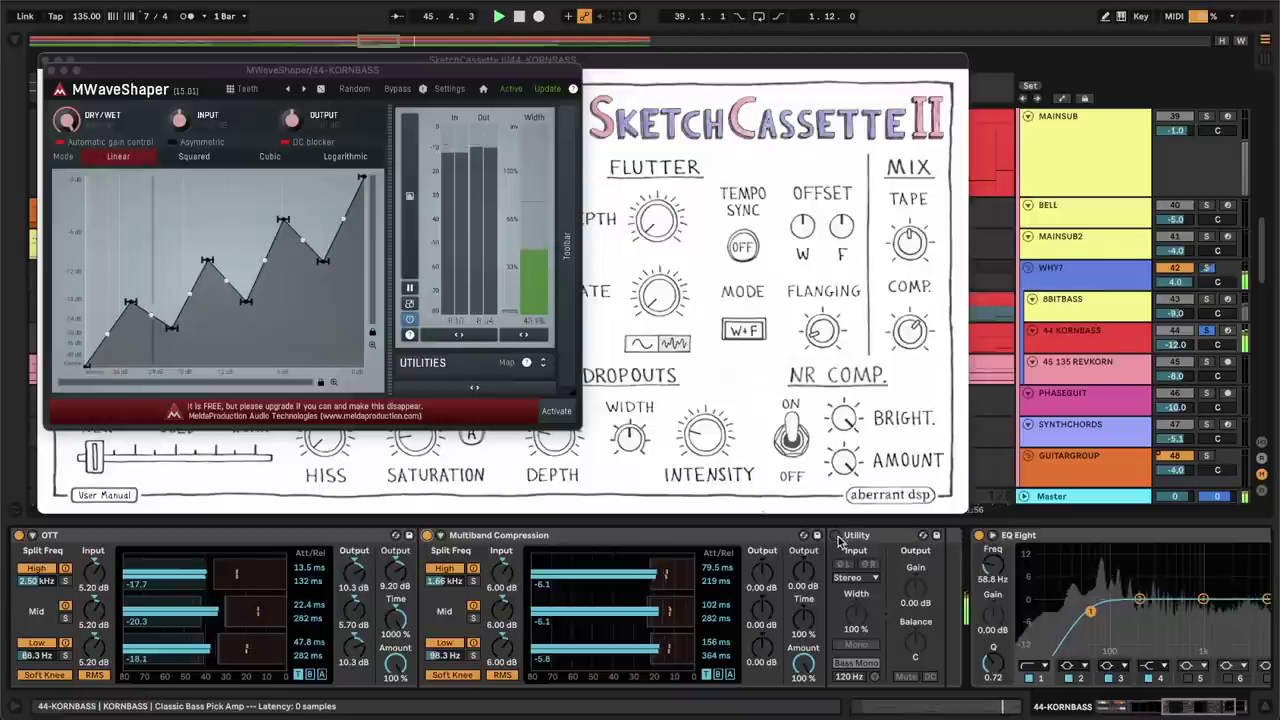
scroll(1005, 540, "right", 4)
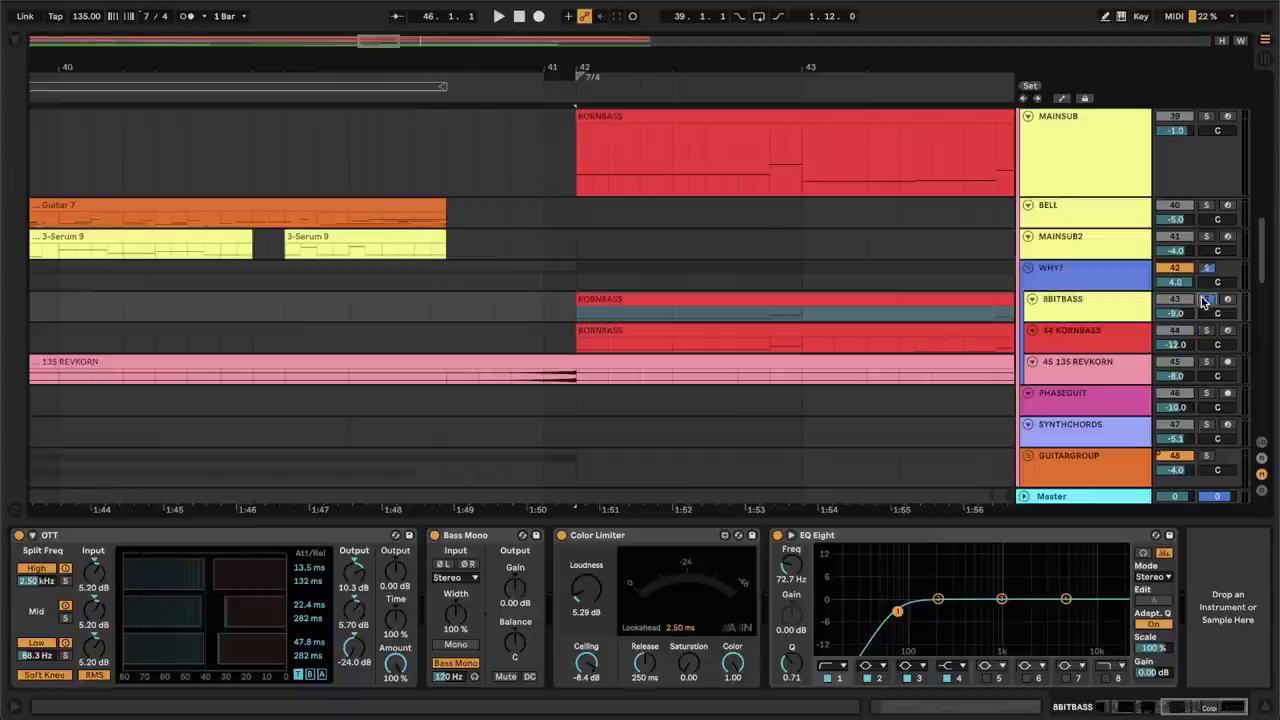
Solo the 8BITBASS track, show its device chain and open its Serum synth window.
left_click(1205, 299)
left_click(1106, 307)
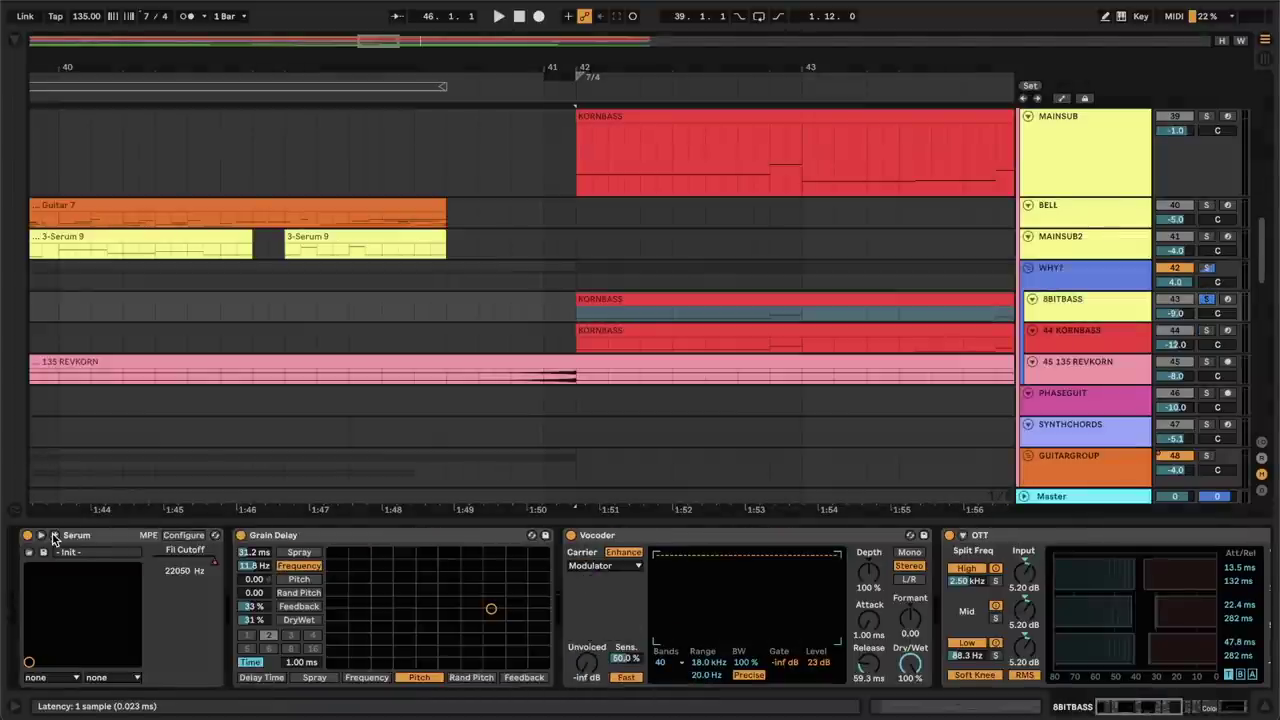
left_click(55, 537)
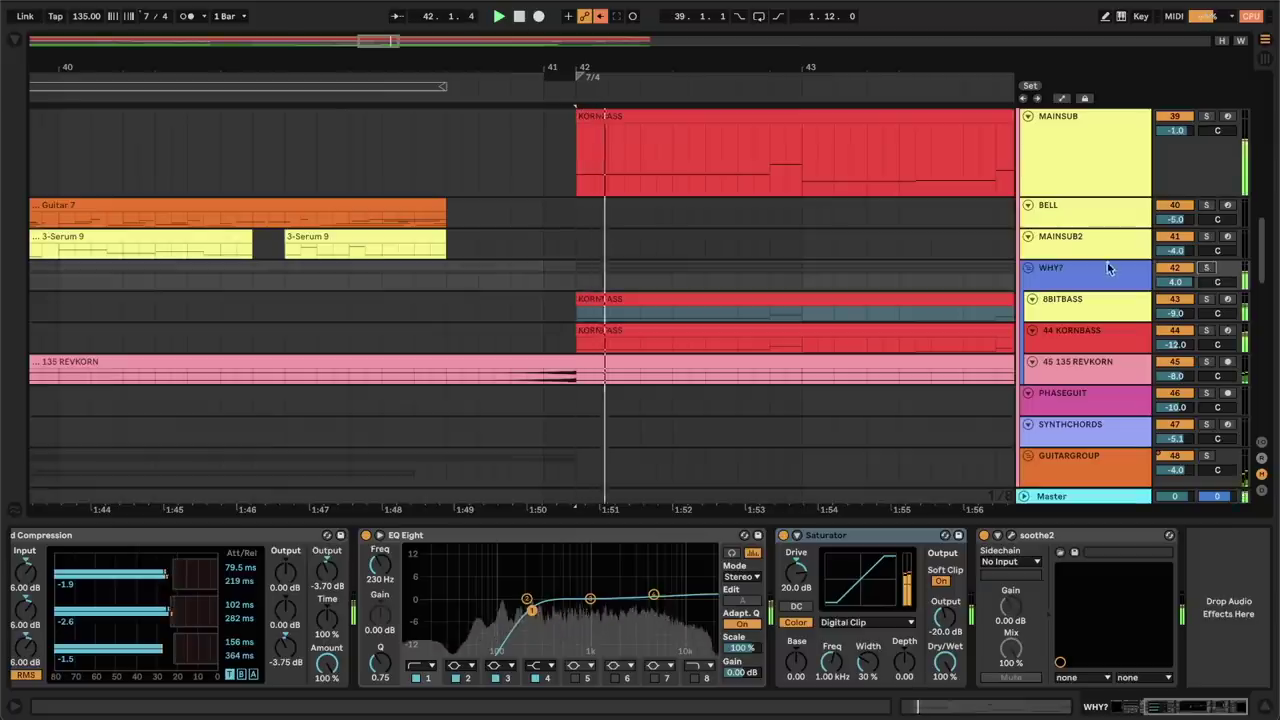
Solo MAINSUB briefly during playback from bar 42, unsolo it, and hide the device view.
scroll(1108, 269, "up", 1)
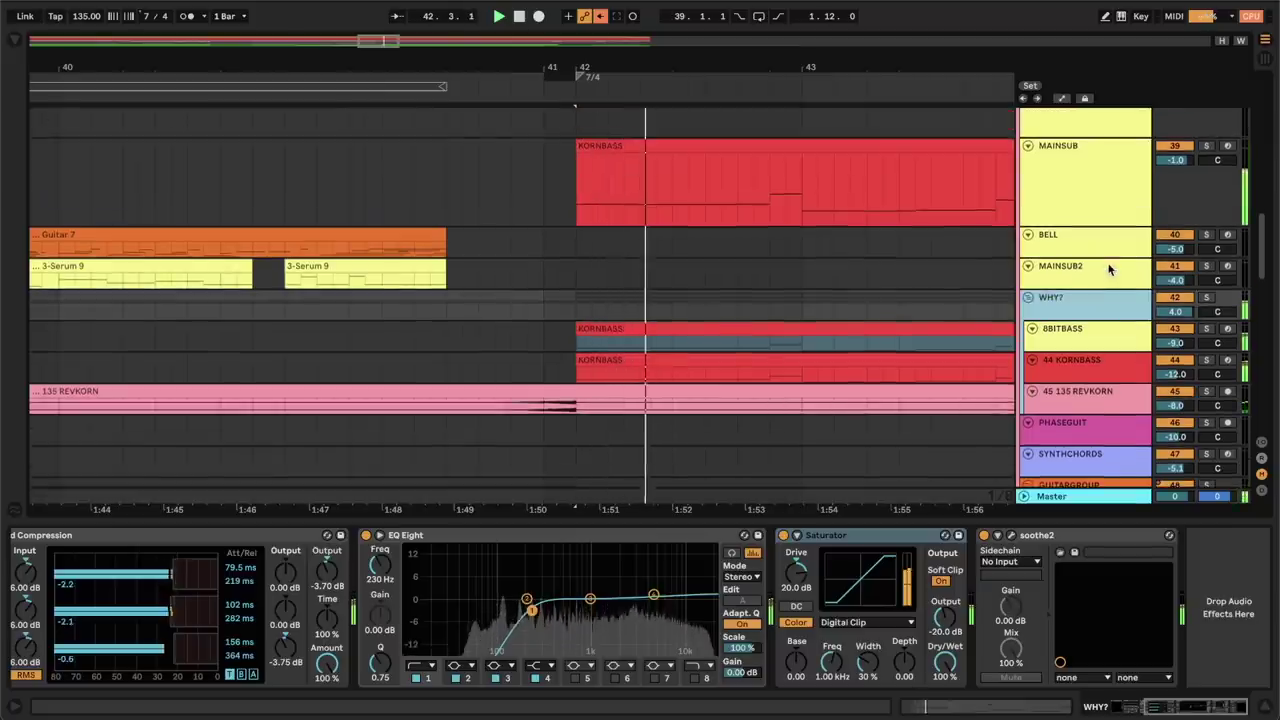
left_click(1206, 146)
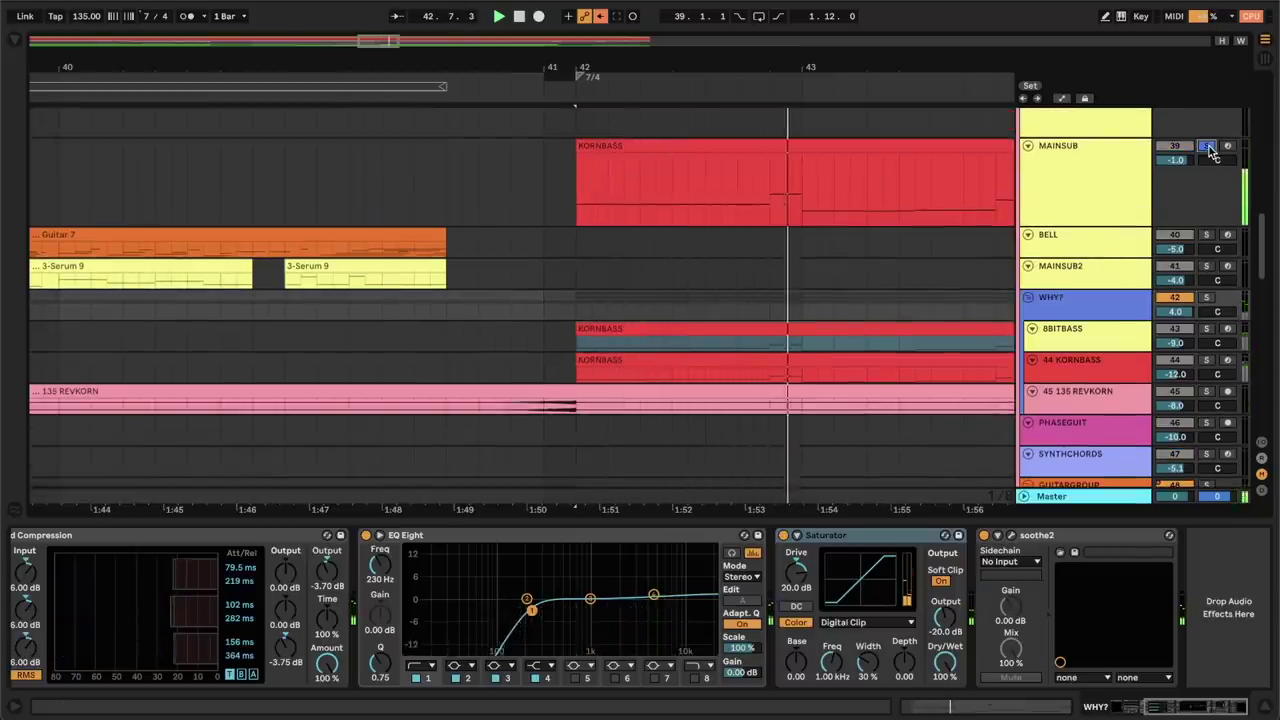
left_click(1207, 146)
scroll(951, 197, "up", 5)
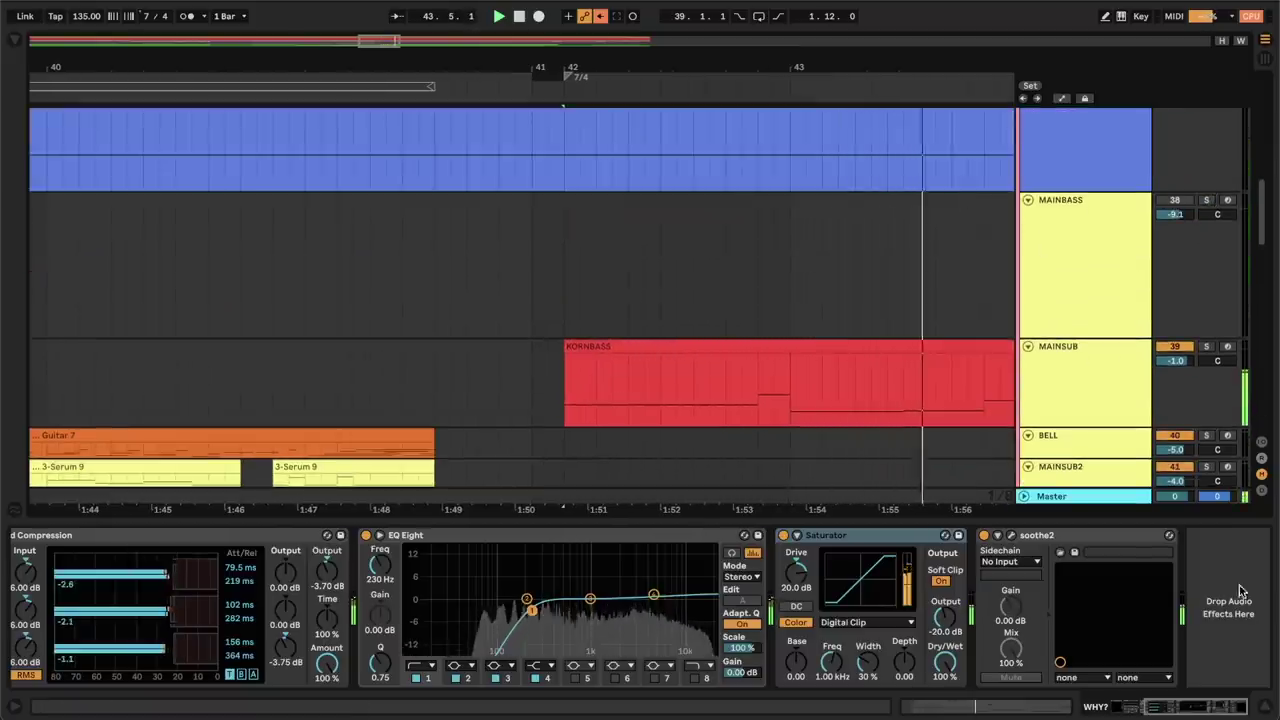
left_click(1266, 706)
Solo GG5 in GUITARGROUP, play it at bar 46, and examine its device chain from Arpeggiator to OTT.
scroll(989, 537, "down", 8)
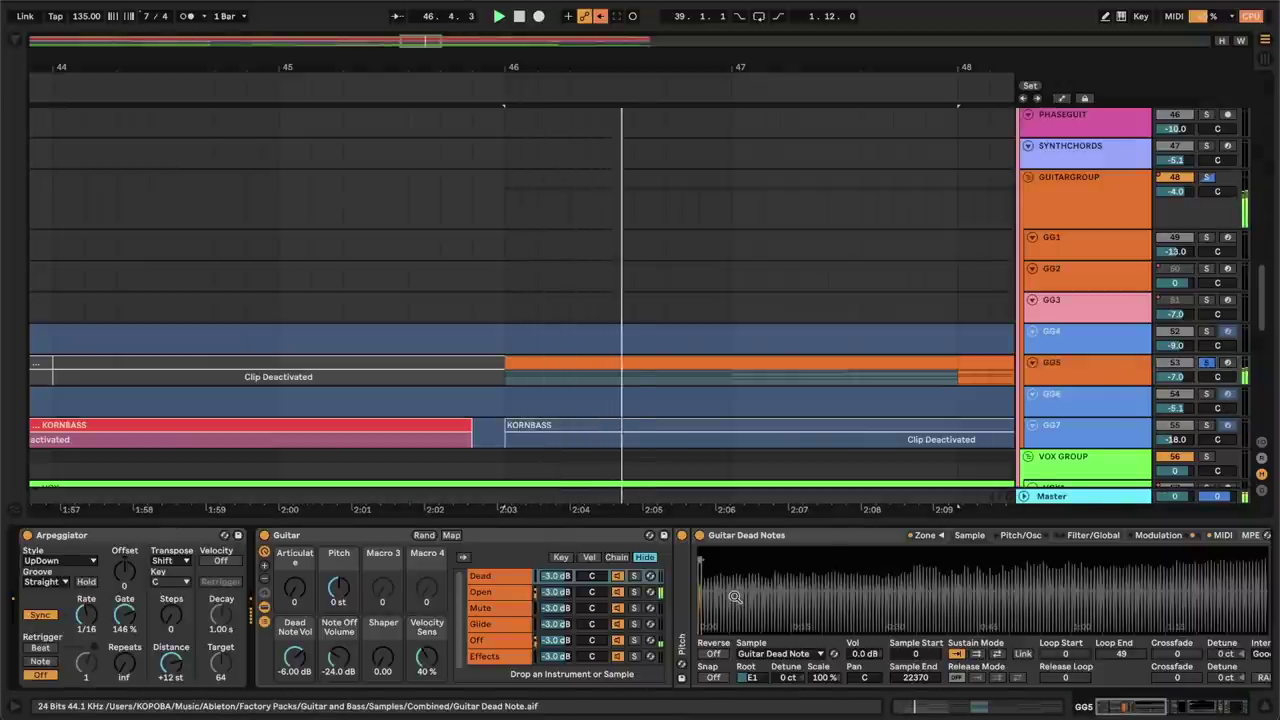
scroll(735, 597, "right", 10)
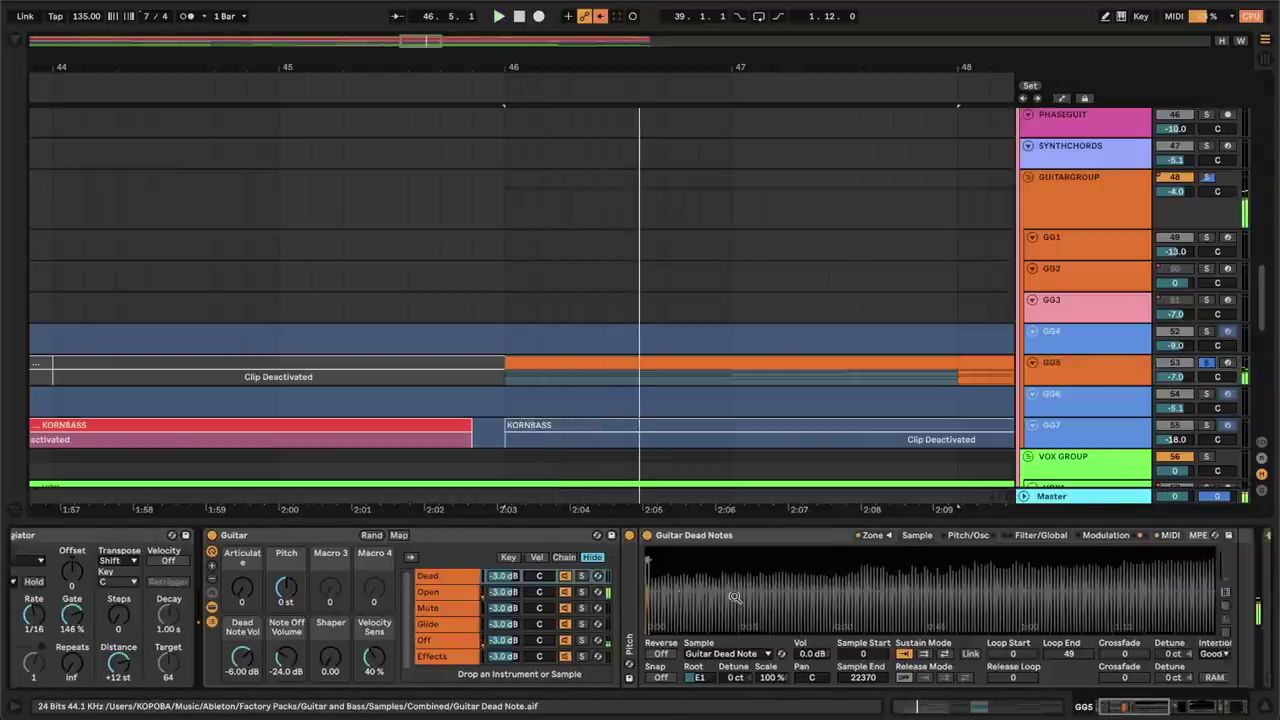
scroll(590, 540, "right", 10)
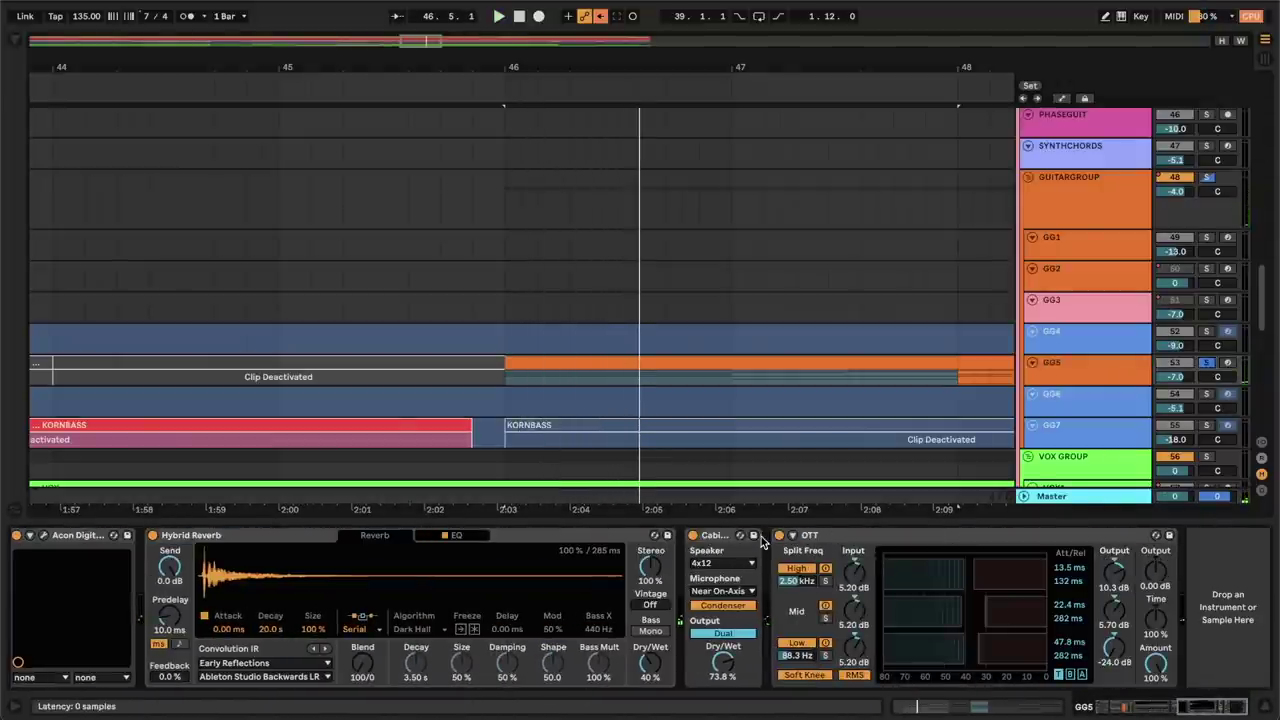
scroll(906, 551, "left", 15)
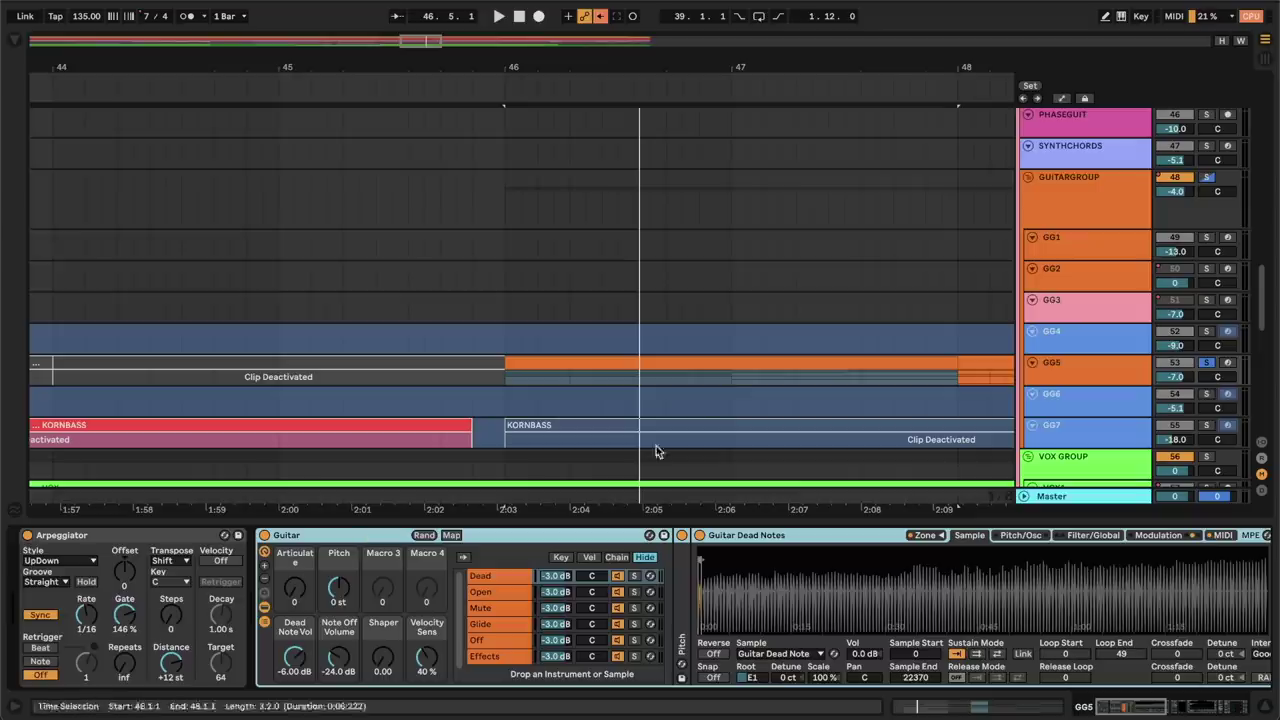
View the MIDI notes of GG5's clip at bar 46 during playback, and return to its device chain with Arpeggiator turned off.
double_click(733, 359)
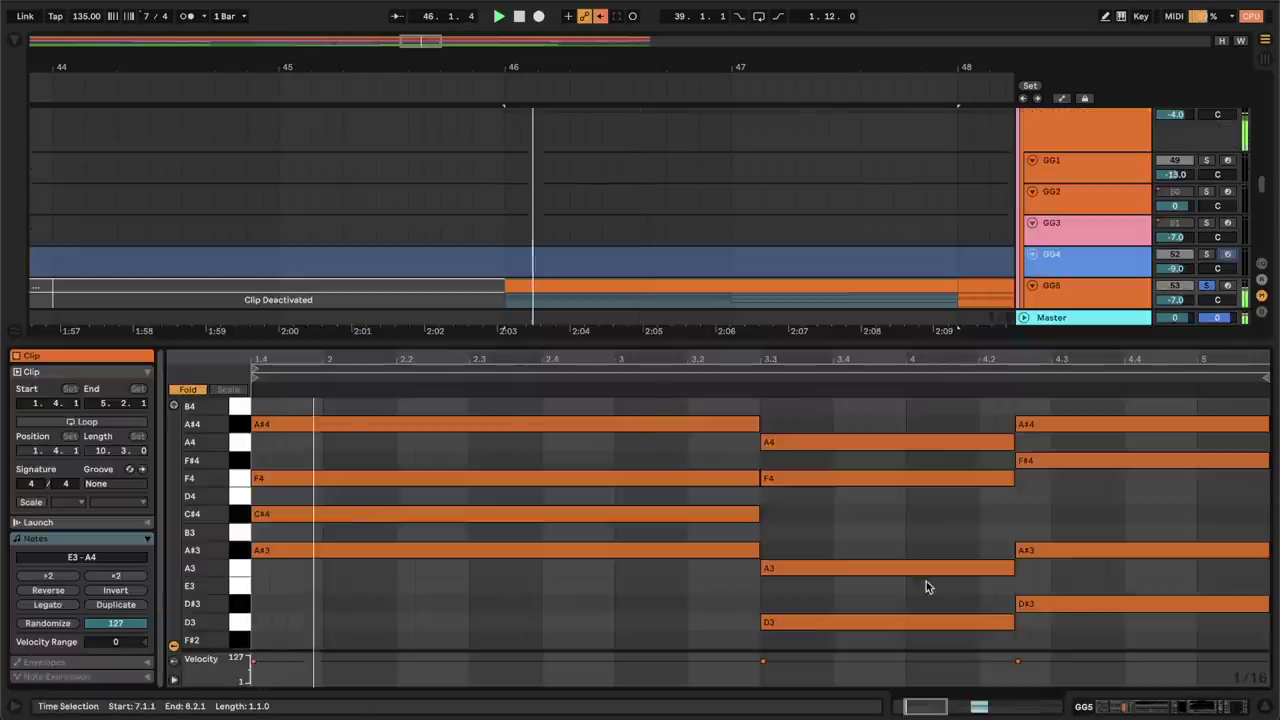
left_click(1133, 706)
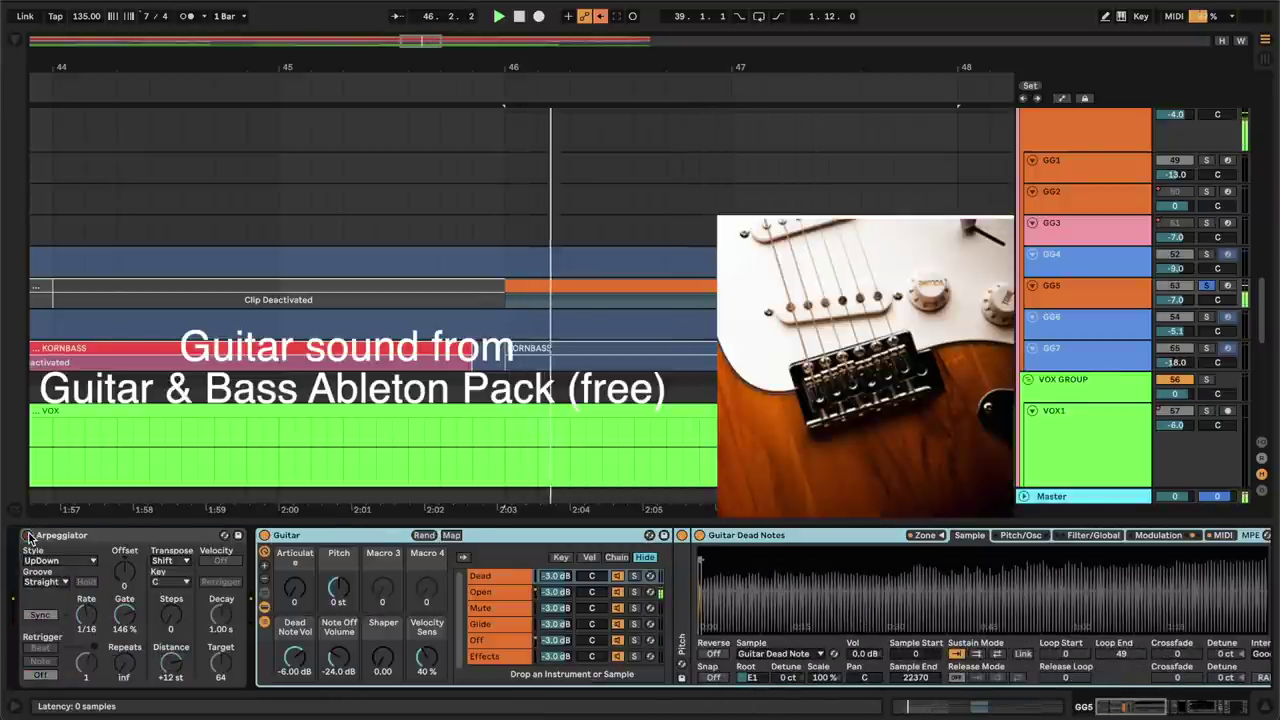
scroll(255, 550, "right", 15)
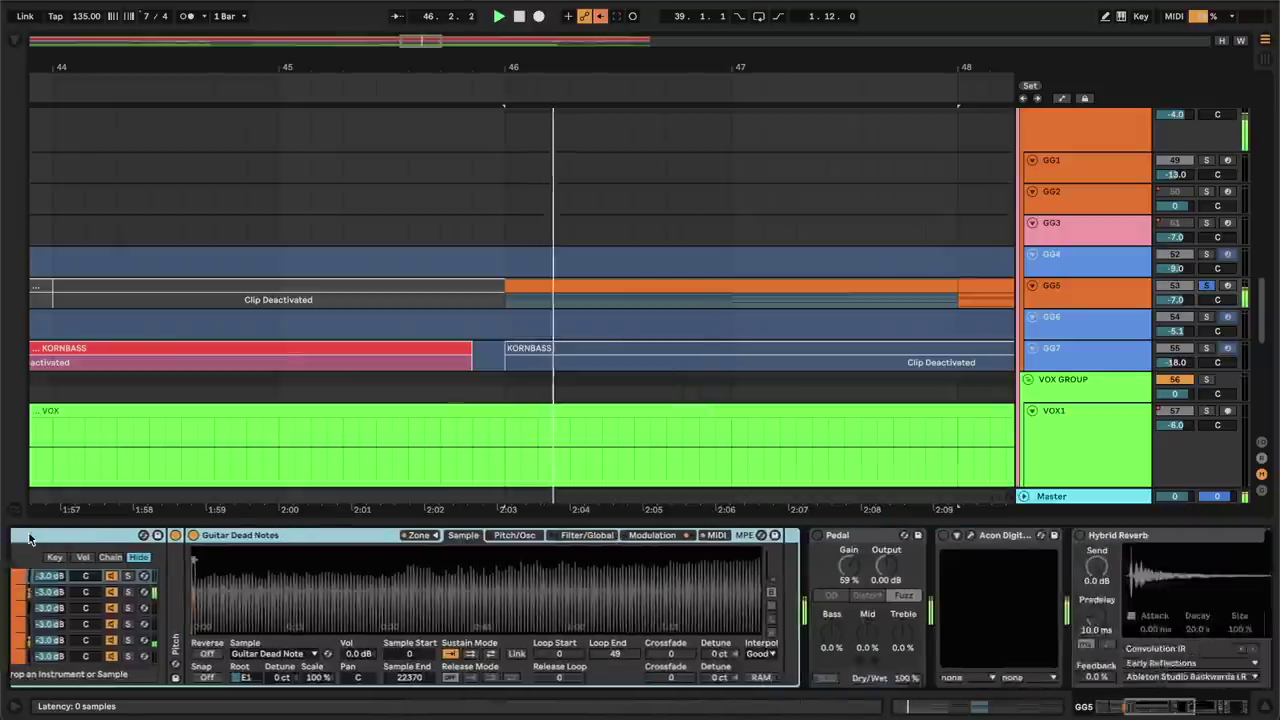
Turn on Pedal and Acon Digital Multiply on GG5, viewing and closing the Multiply window.
left_click(239, 538)
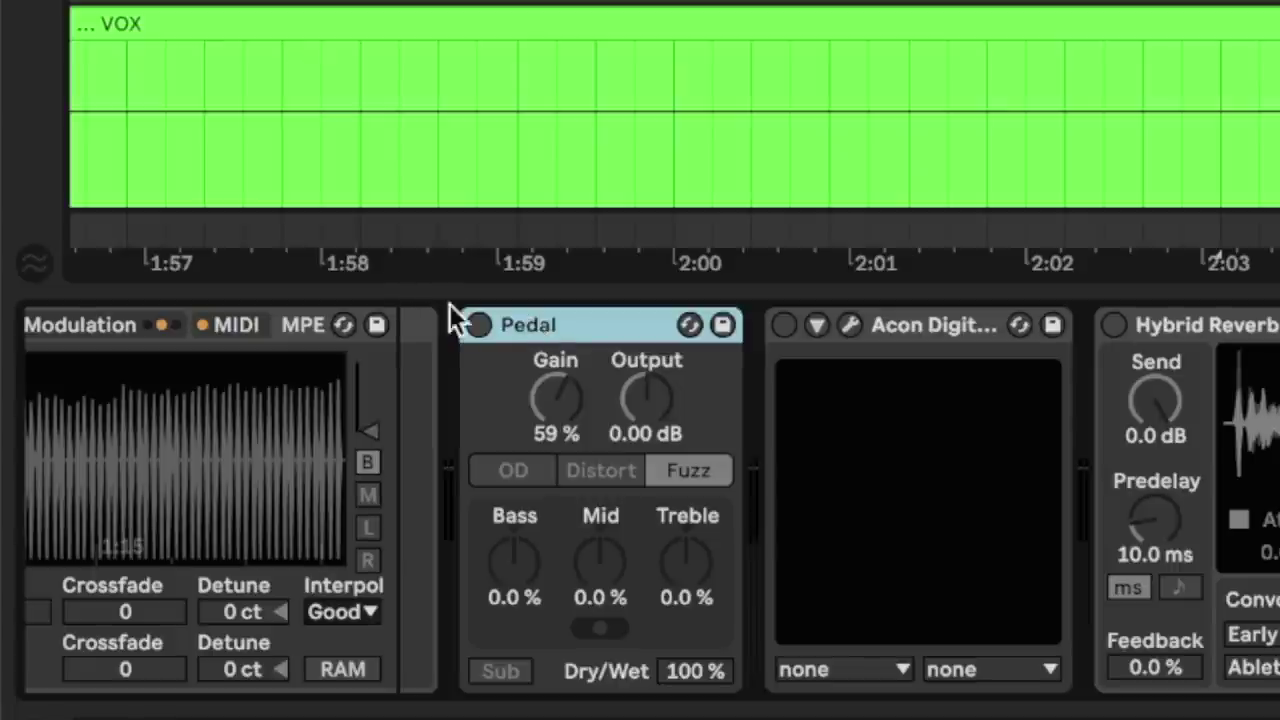
left_click(479, 325)
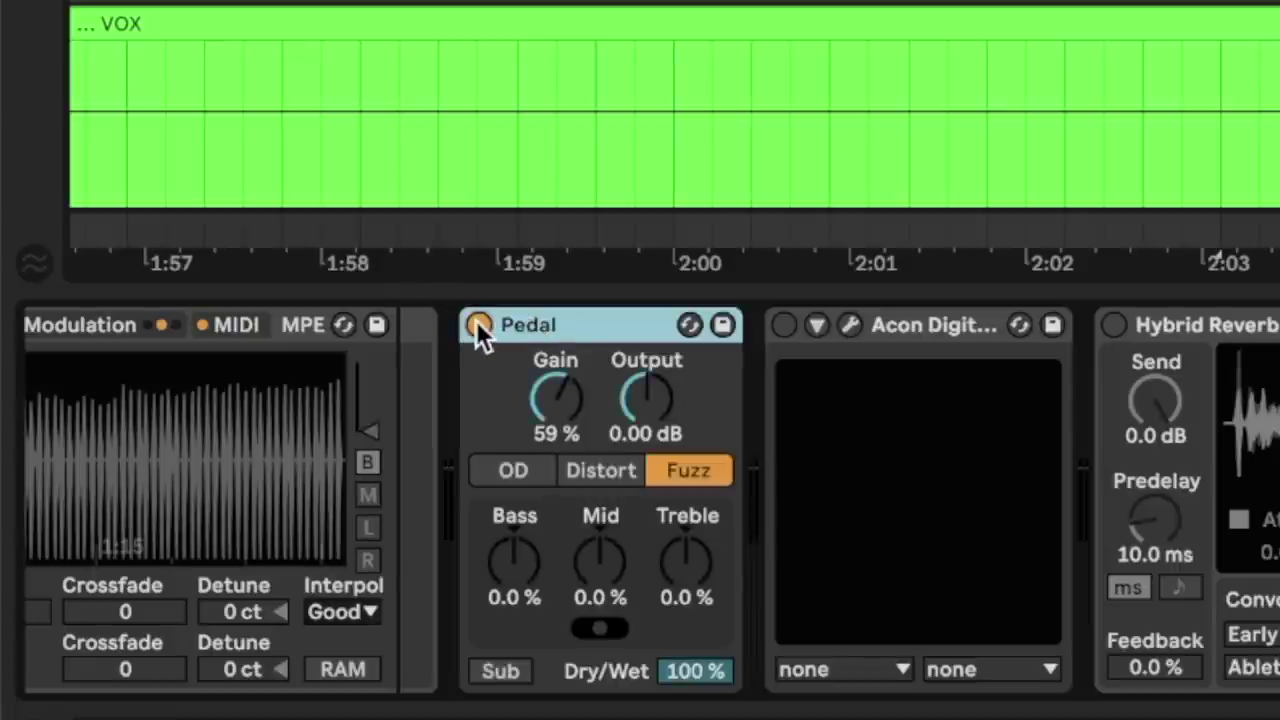
left_click(555, 410)
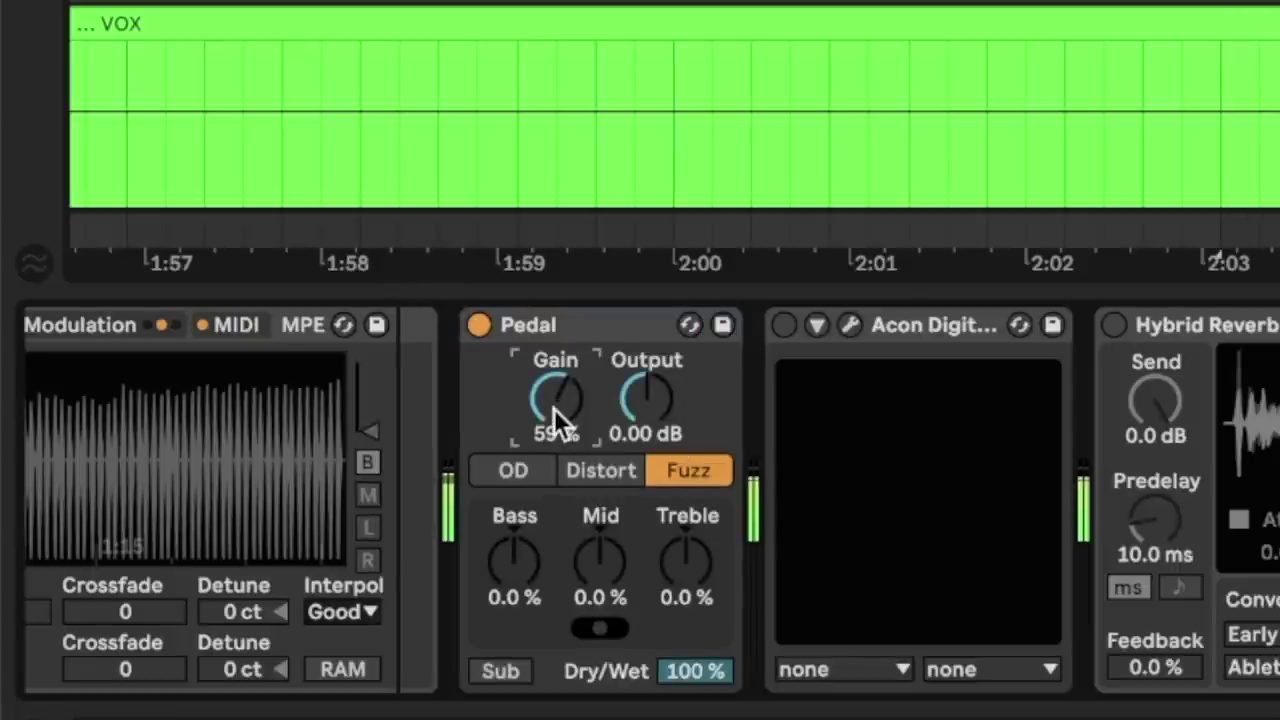
left_click(786, 327)
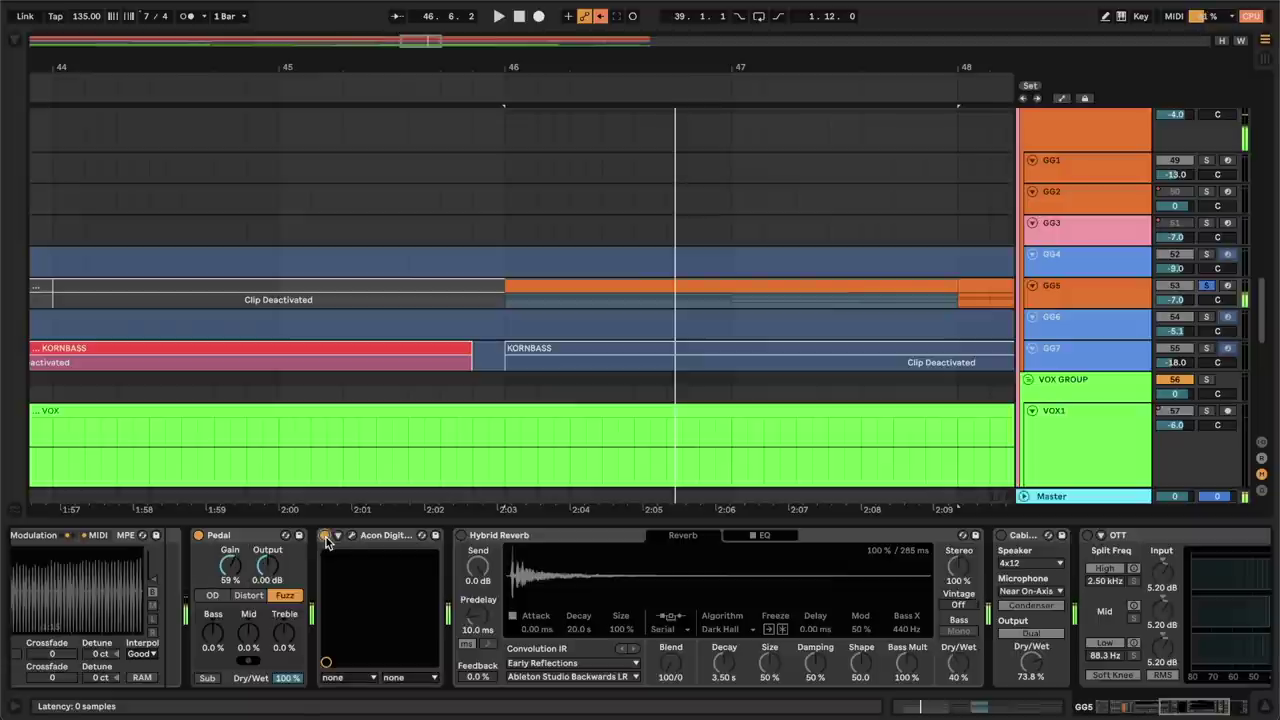
left_click(352, 537)
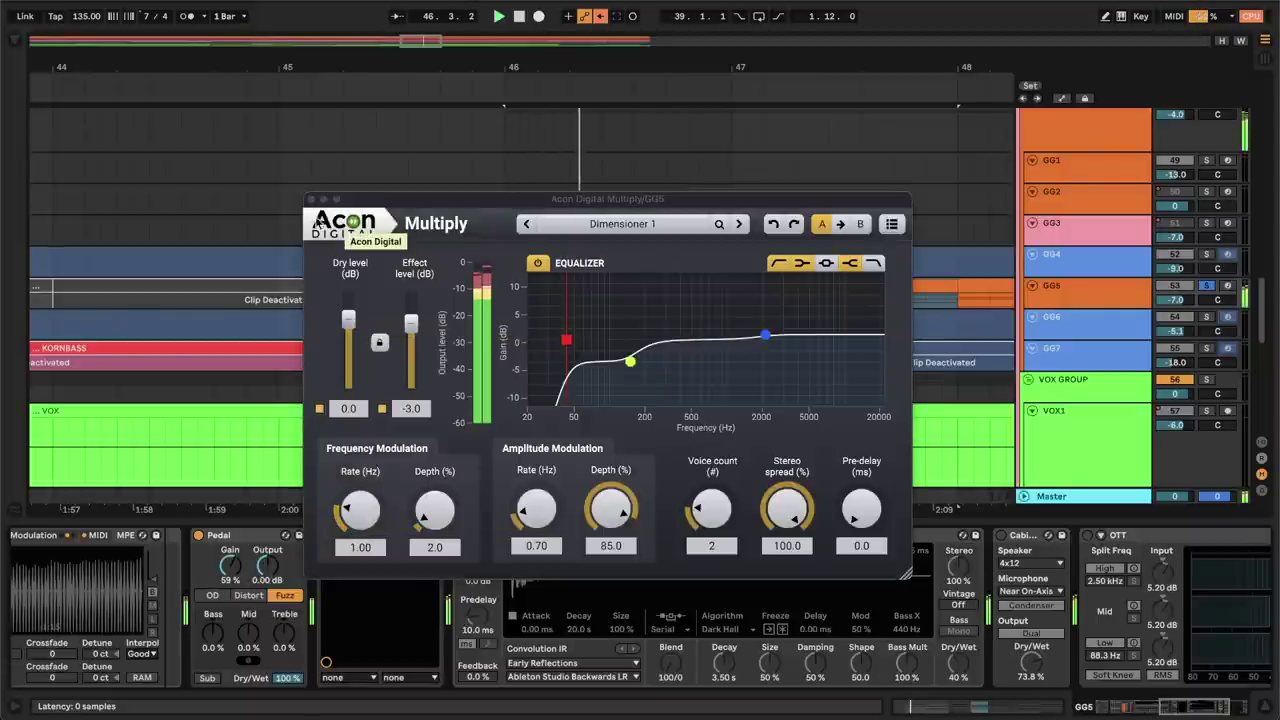
left_click(311, 200)
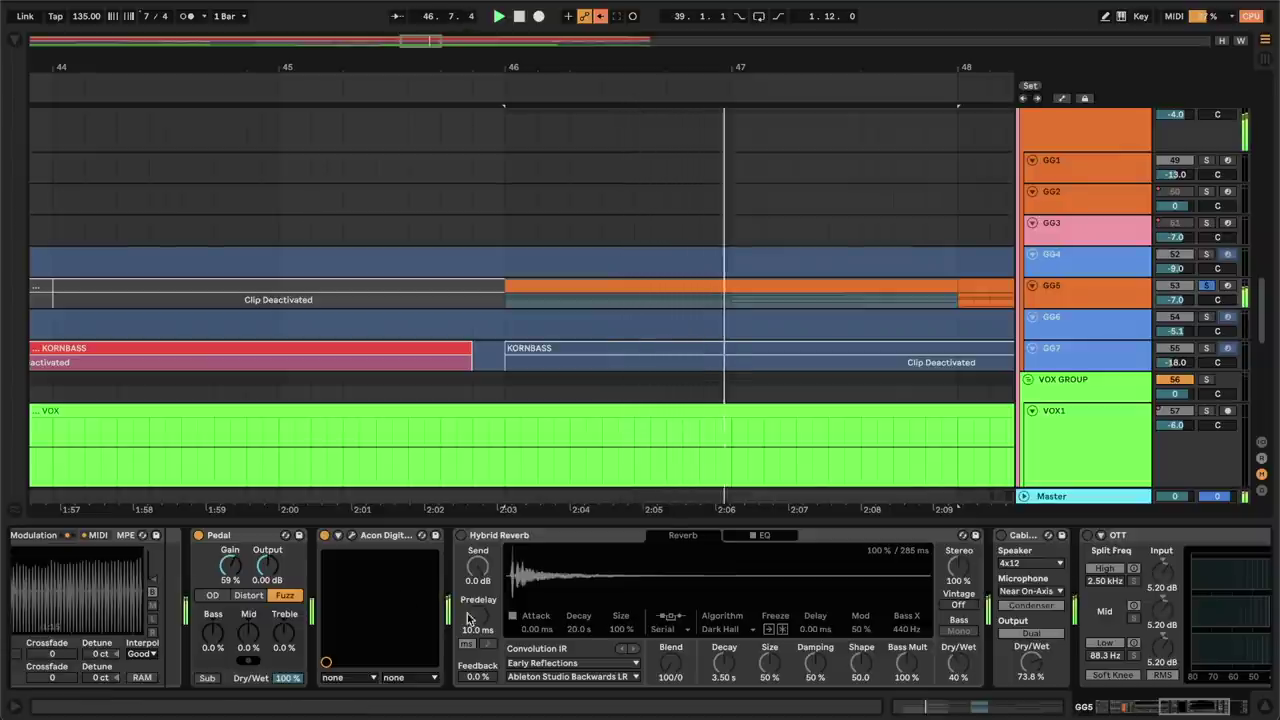
Turn on Hybrid Reverb, Cabinet and OTT on GG5, trying Cabinet's Dry/Wet at 100%.
scroll(458, 540, "right", 3)
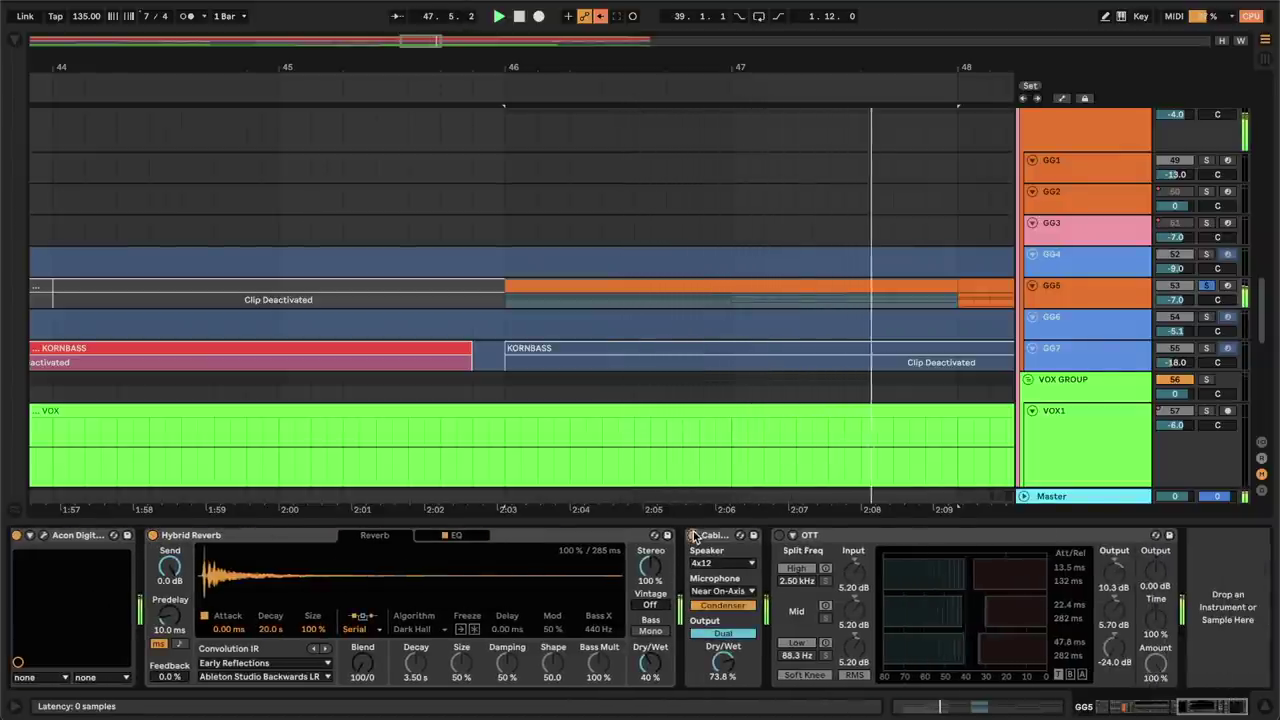
left_click(735, 633)
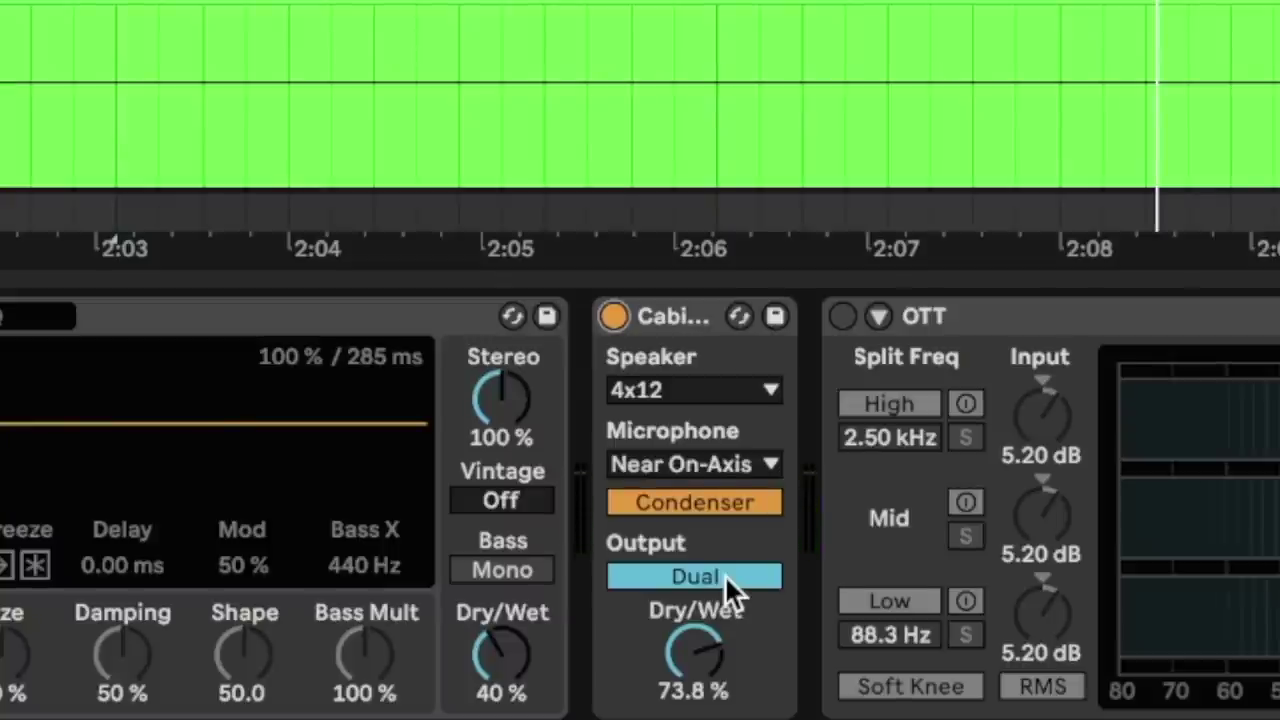
double_click(695, 687)
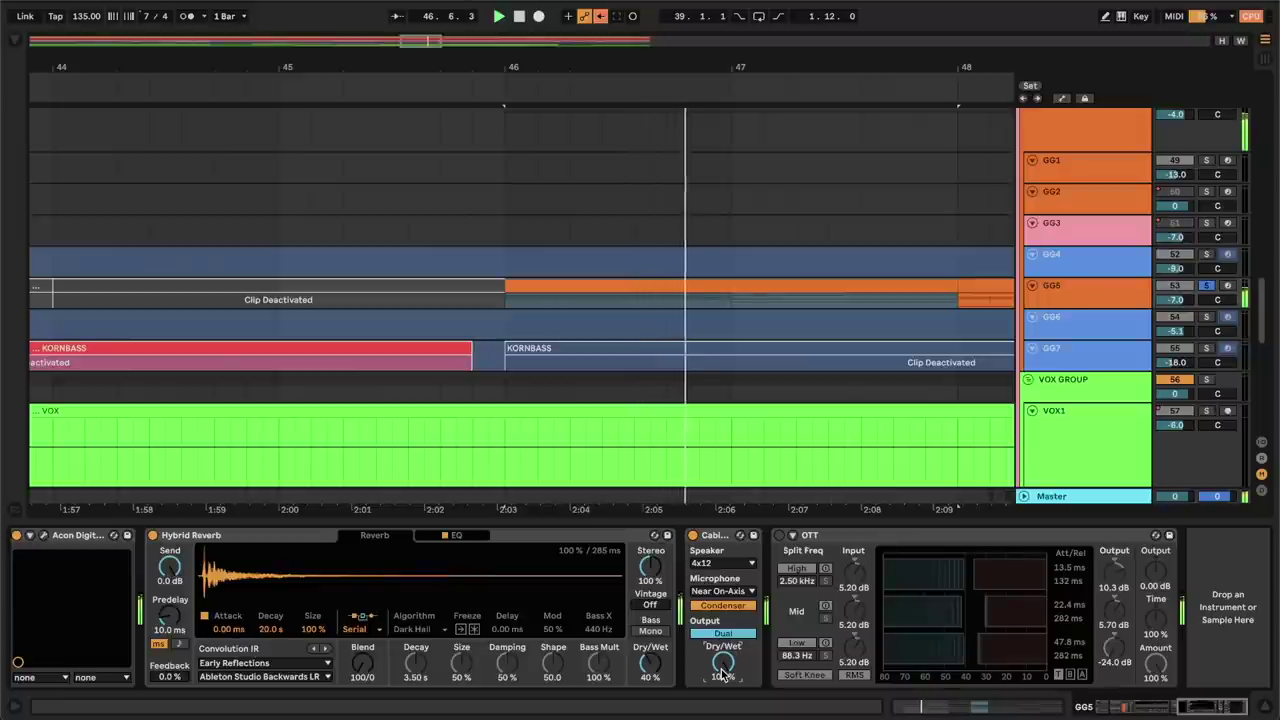
left_click(779, 536)
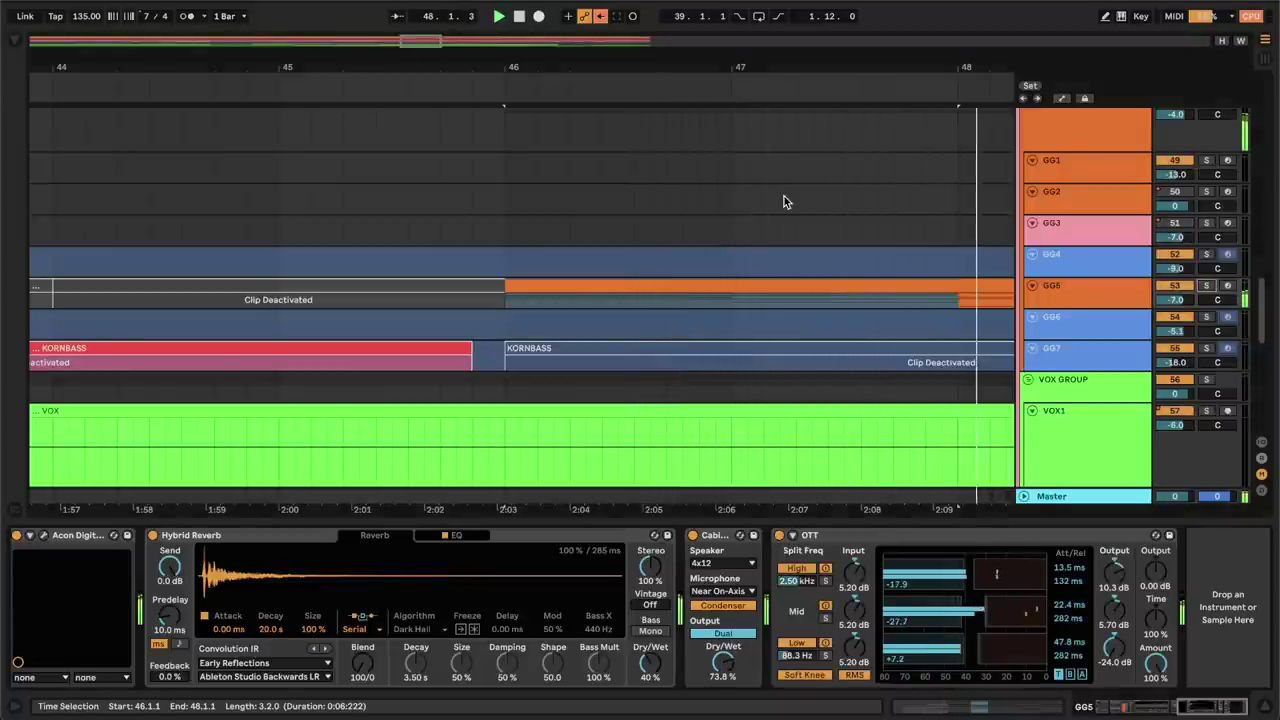
Hide the device view, stop playback, and select the Guitar 3 clip at bar 50 on GUITLEAD.
left_click(1262, 706)
scroll(844, 410, "up", 3)
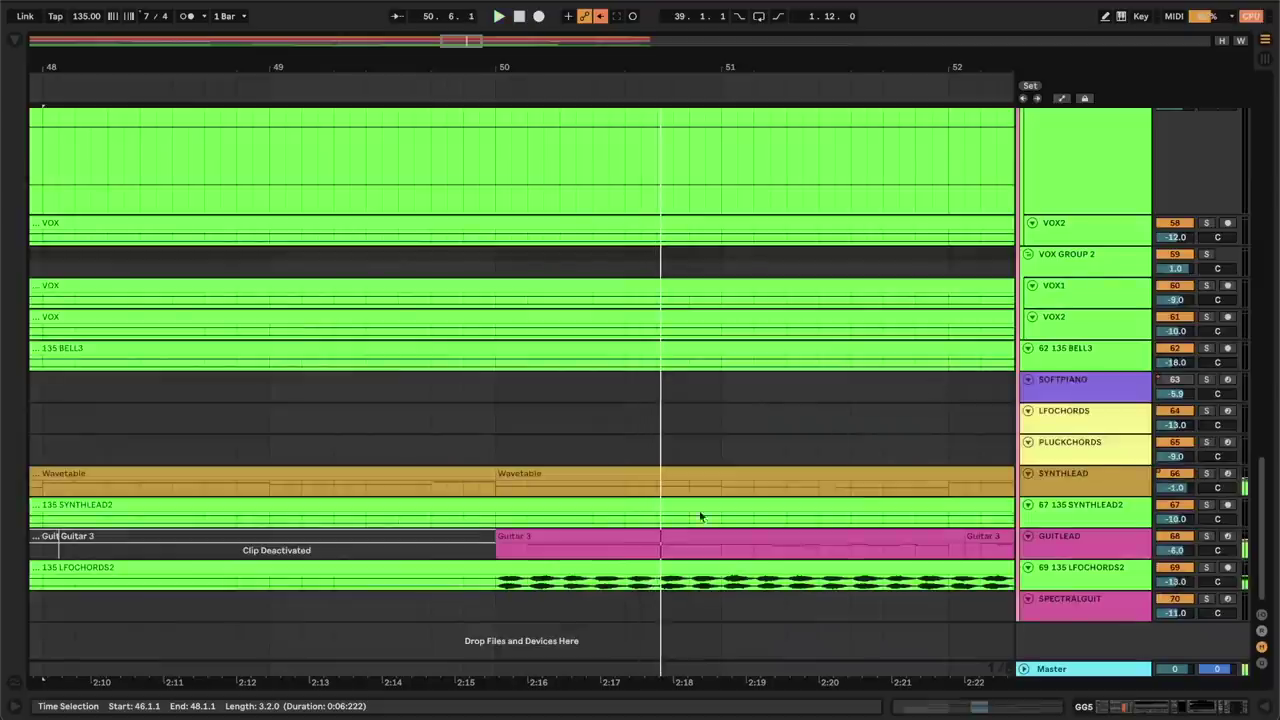
key("space")
left_click(647, 535)
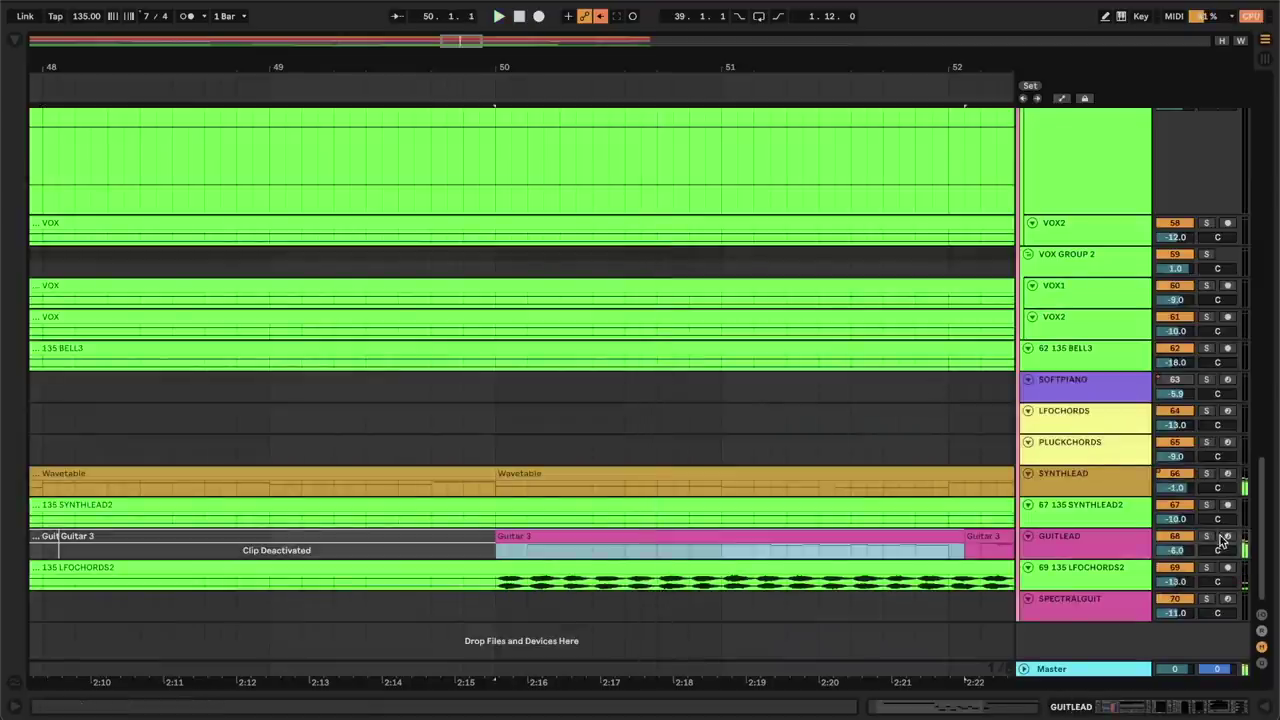
Solo GUITLEAD and show the Spectral Resonator in its device chain.
left_click(1205, 537)
double_click(1125, 540)
scroll(836, 604, "right", 6)
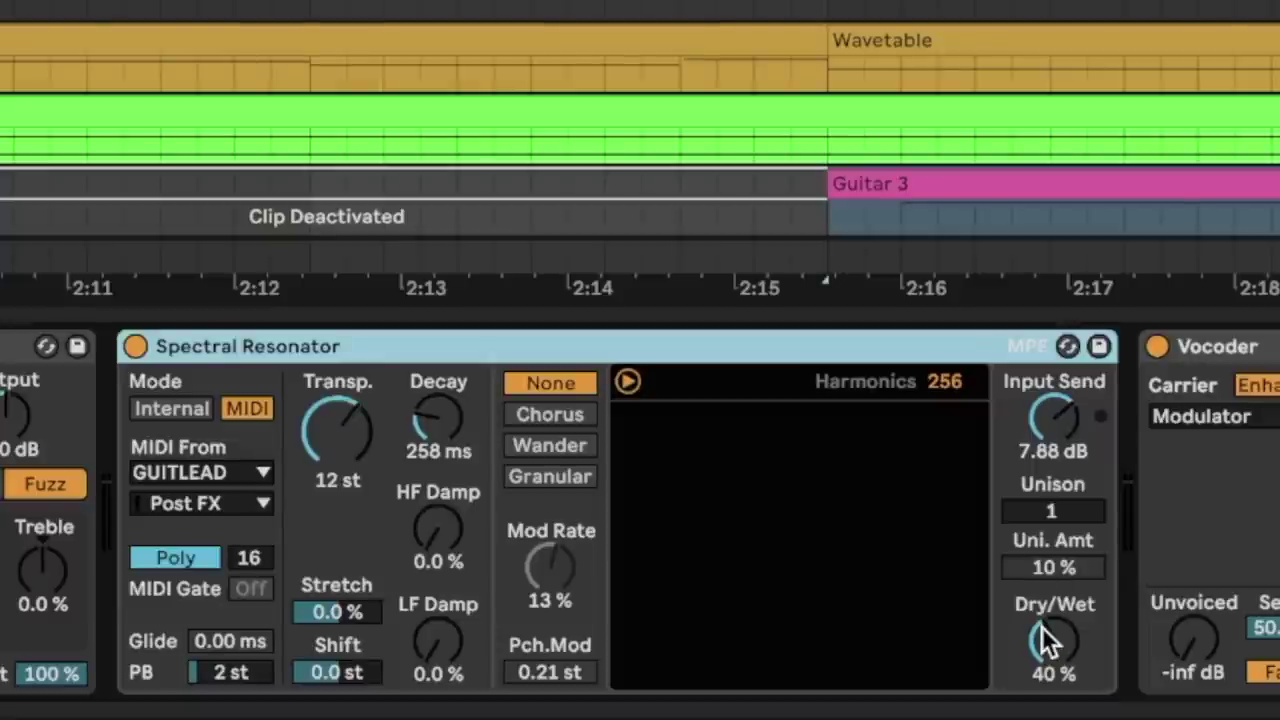
Compare the Spectral Resonator's Dry/Wet at 100% and 0% during playback, and raise it again.
double_click(1045, 640)
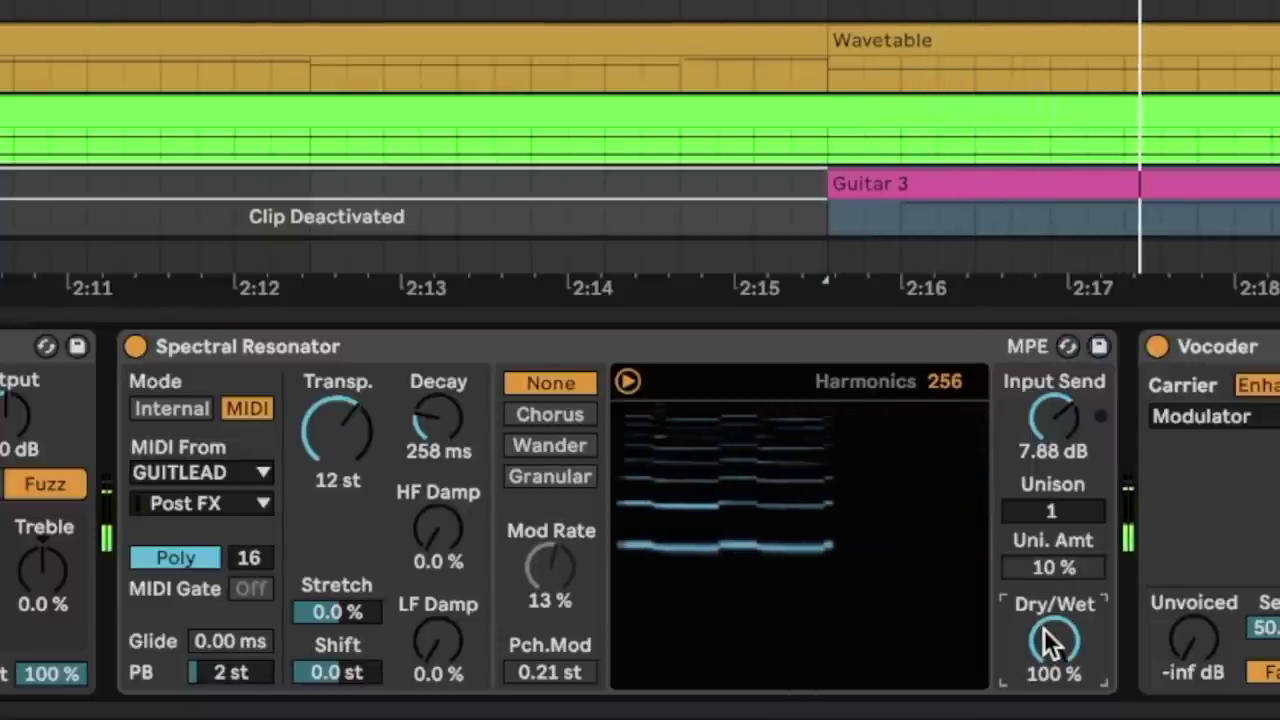
left_click_drag(1048, 640, 1050, 700)
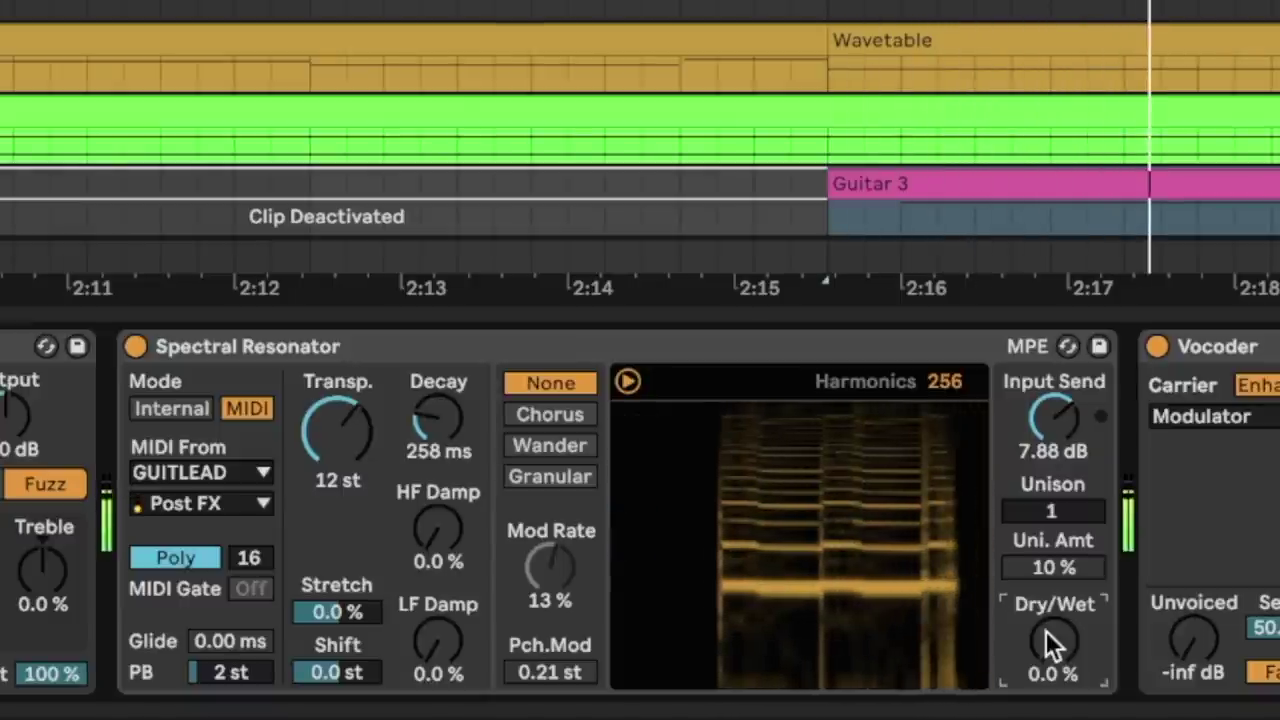
left_click_drag(1045, 630, 1045, 550)
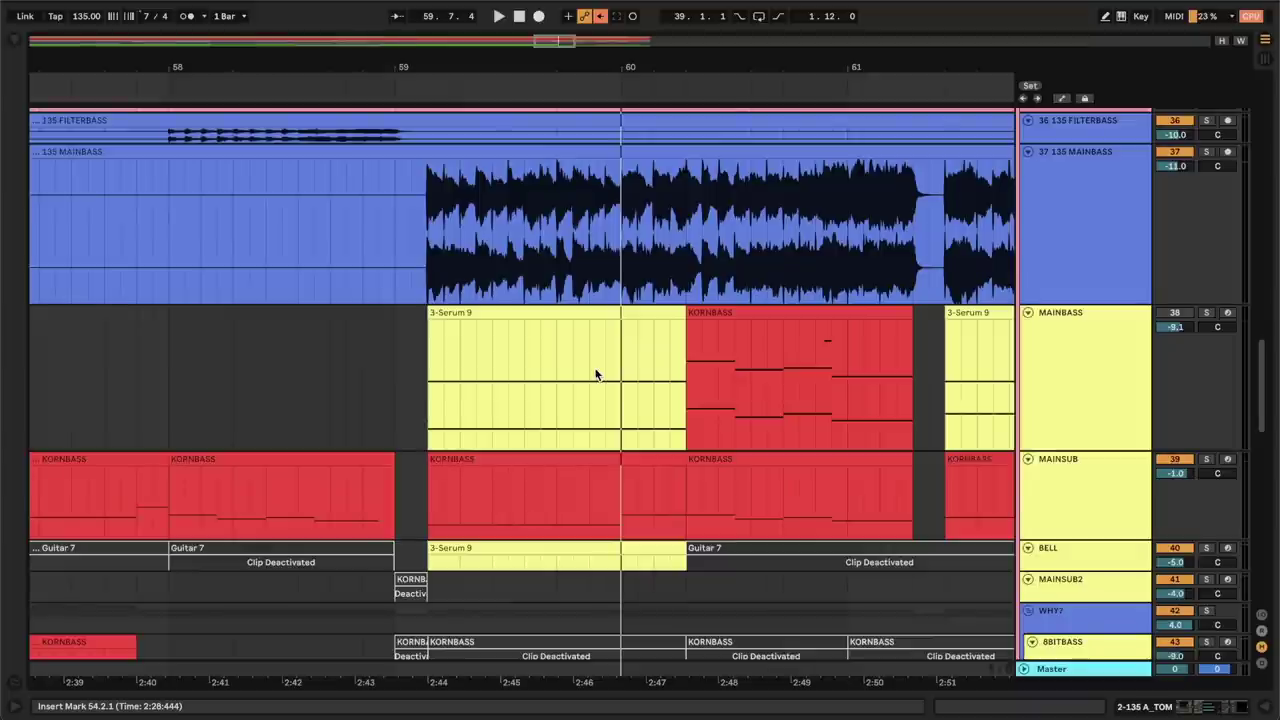
Play from 59.2.1 with 37 135 MAINBASS soloed, and solo MAINSUB to hear each bass layer alone.
left_click(433, 218)
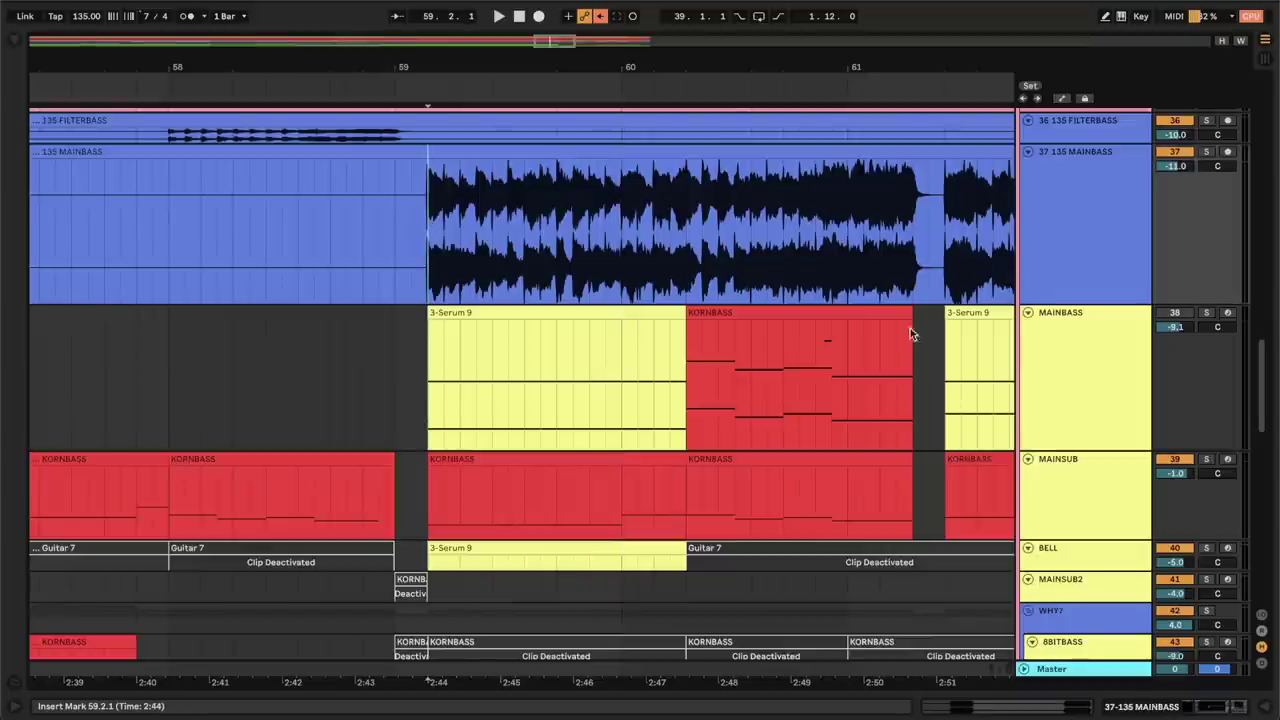
left_click(1204, 151)
key("space")
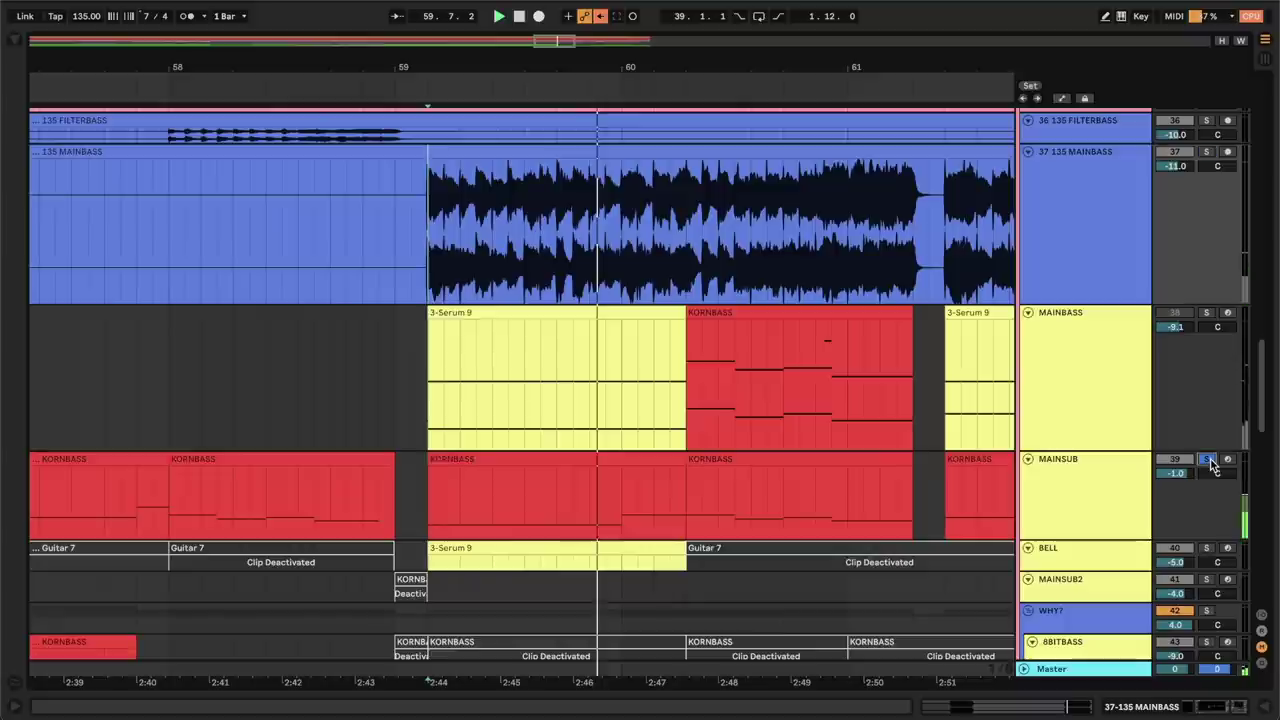
key("space")
key("space")
Solo 44 KORNBASS during playback at bar 59 and select the track.
scroll(967, 427, "down", 10)
scroll(966, 427, "down", 15)
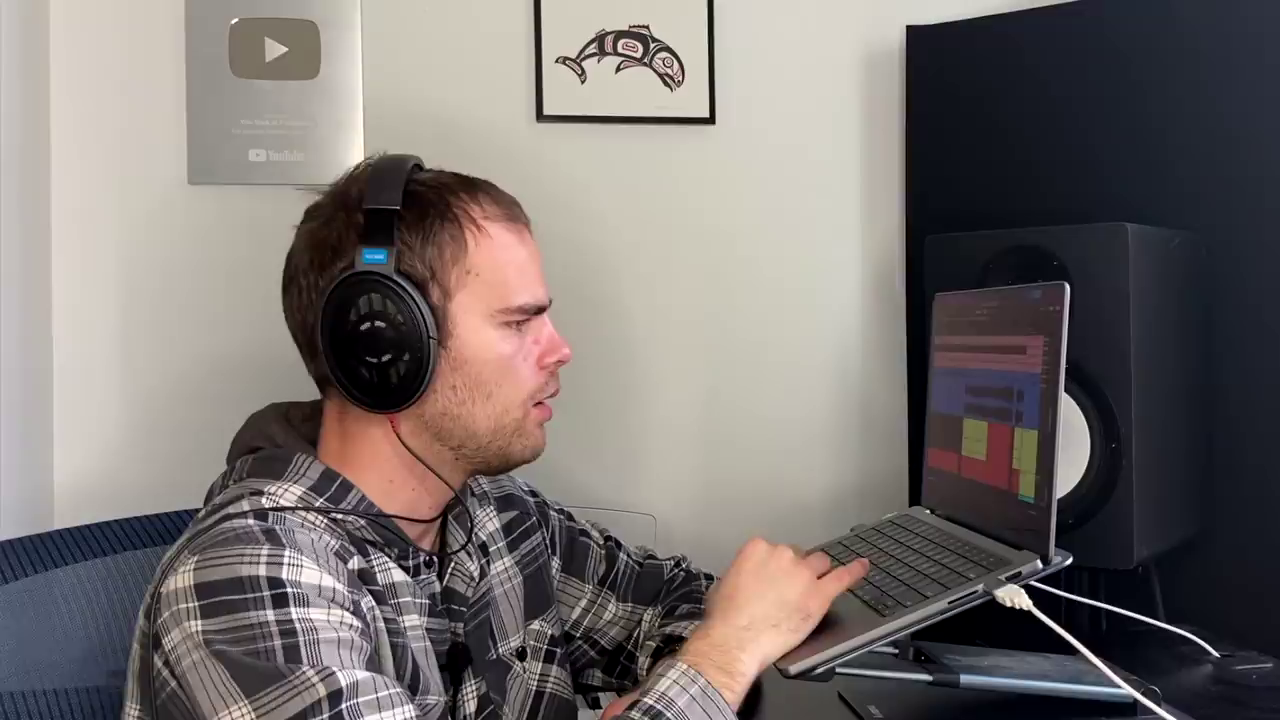
scroll(995, 415, "down", 10)
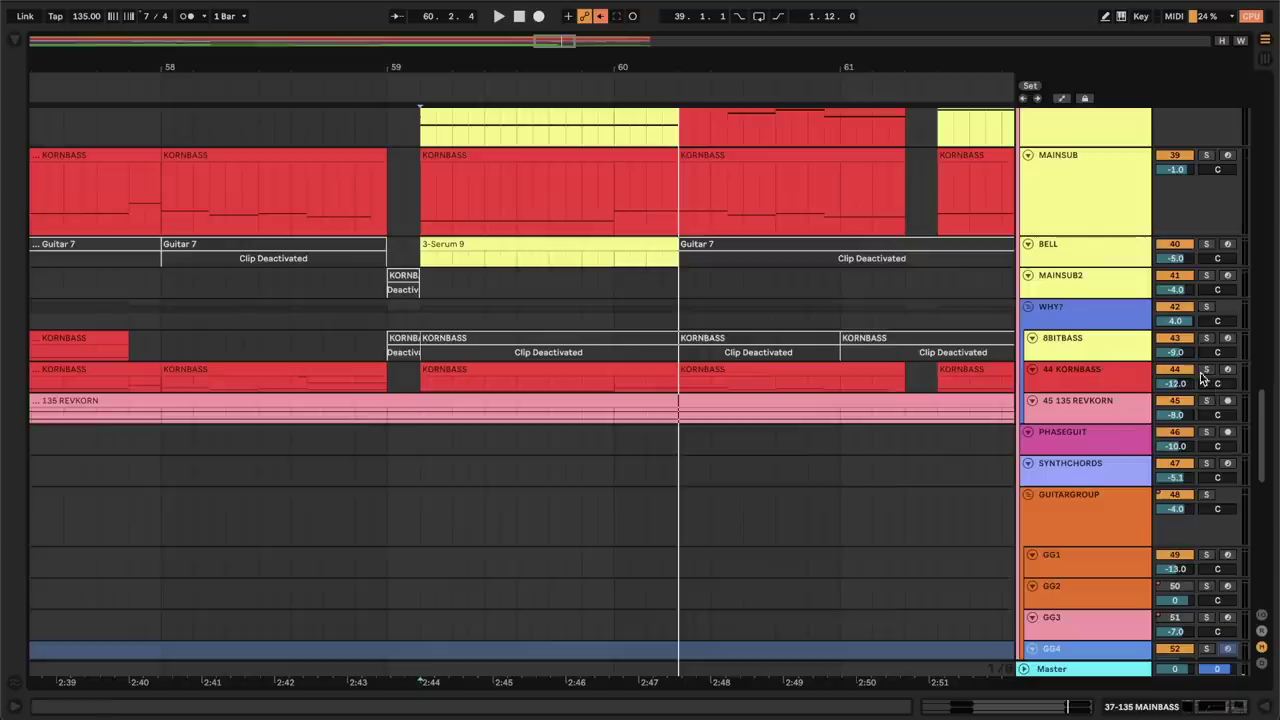
left_click(1207, 369)
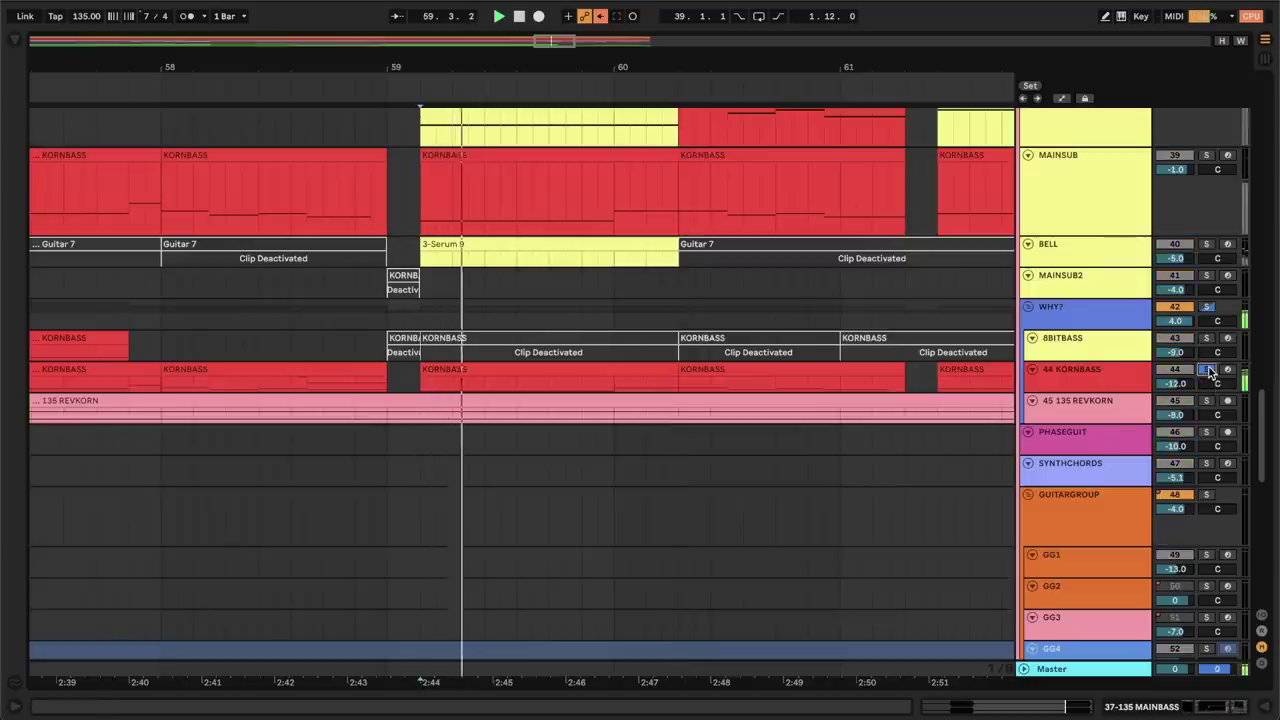
left_click(1125, 374)
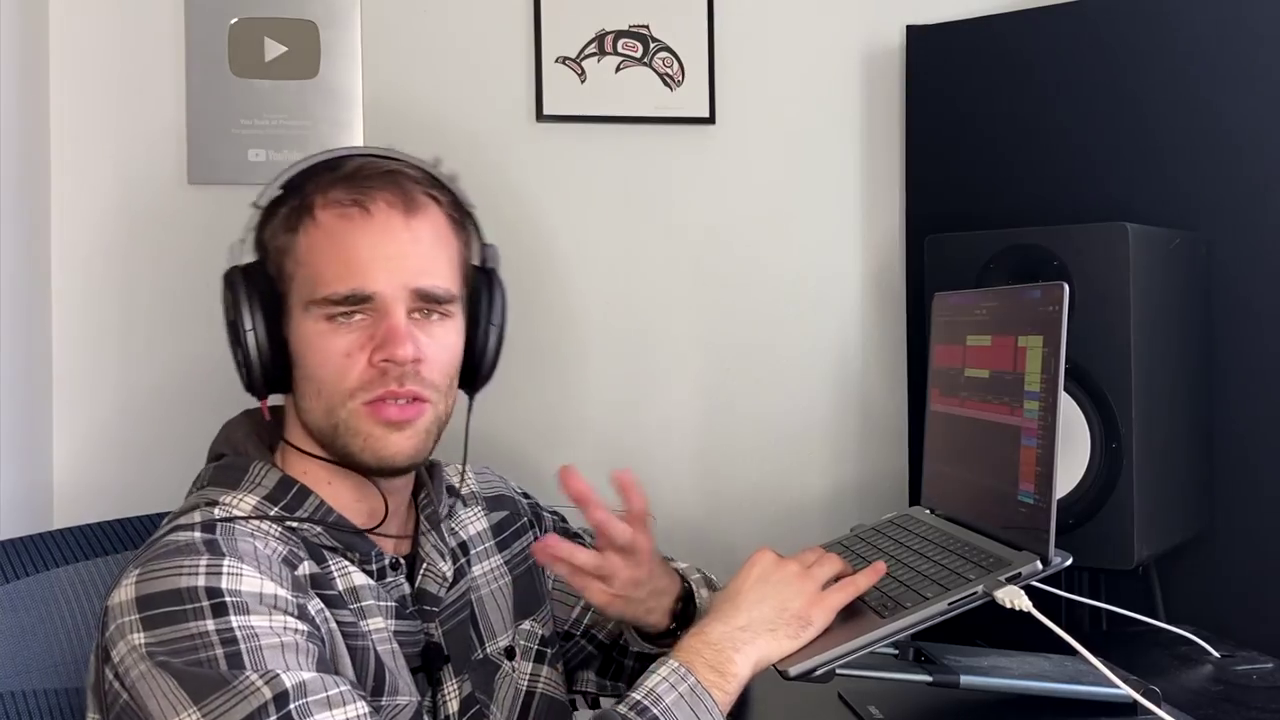